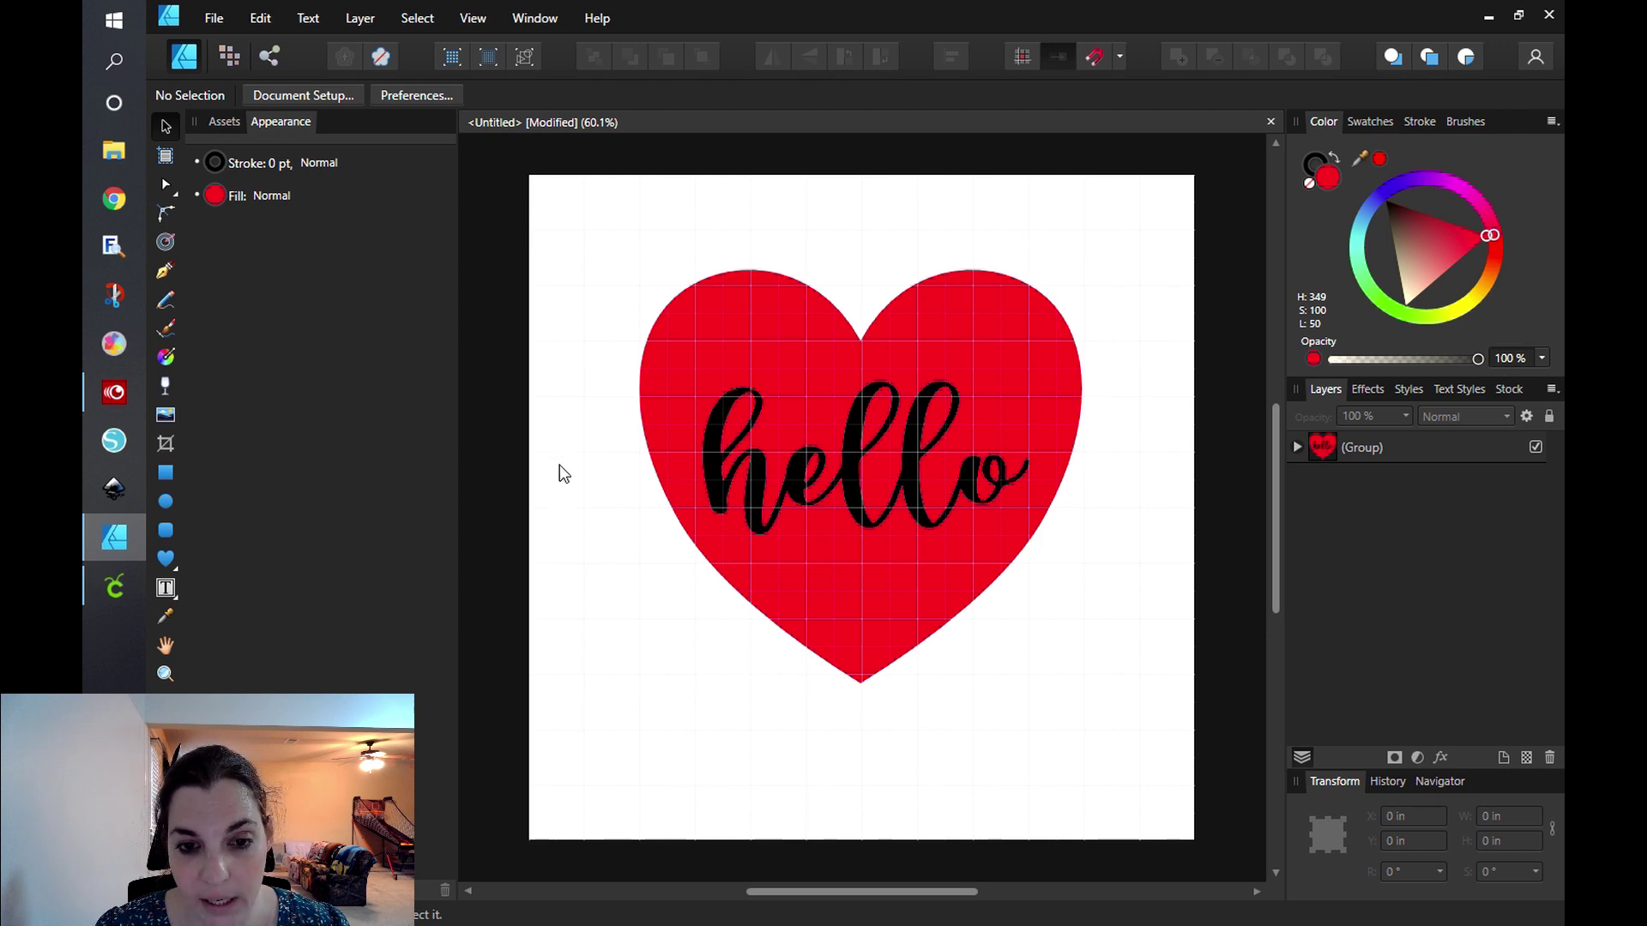
Expand the heart Group layer to reveal its Compound lettering and Curves heart layers.
click(1295, 447)
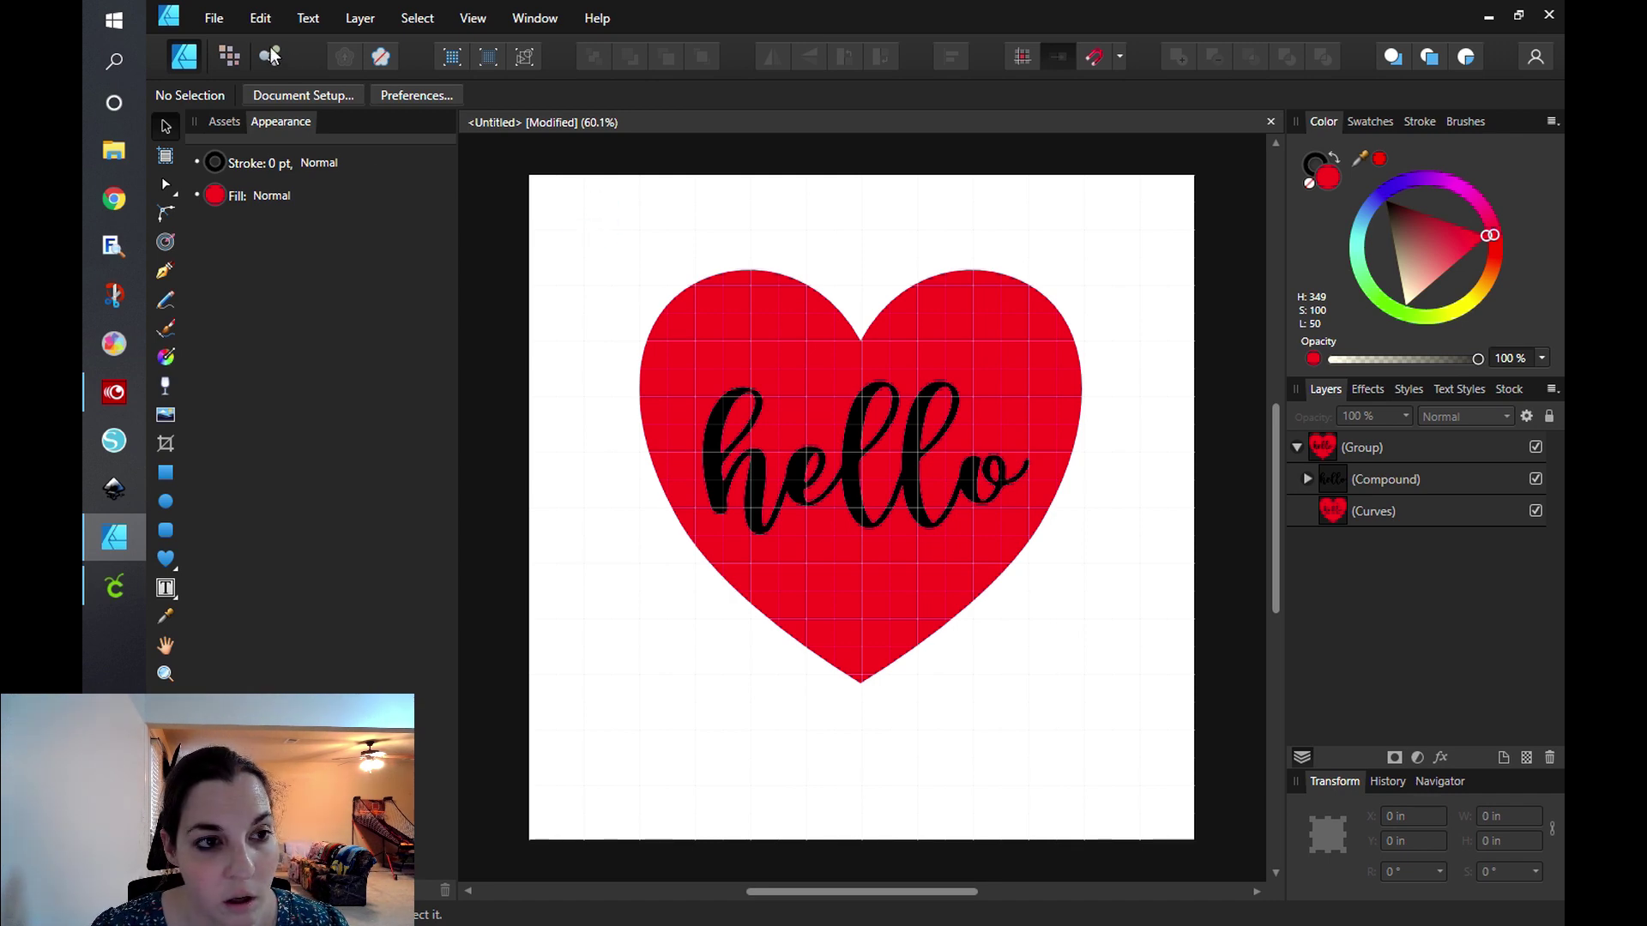
click(213, 19)
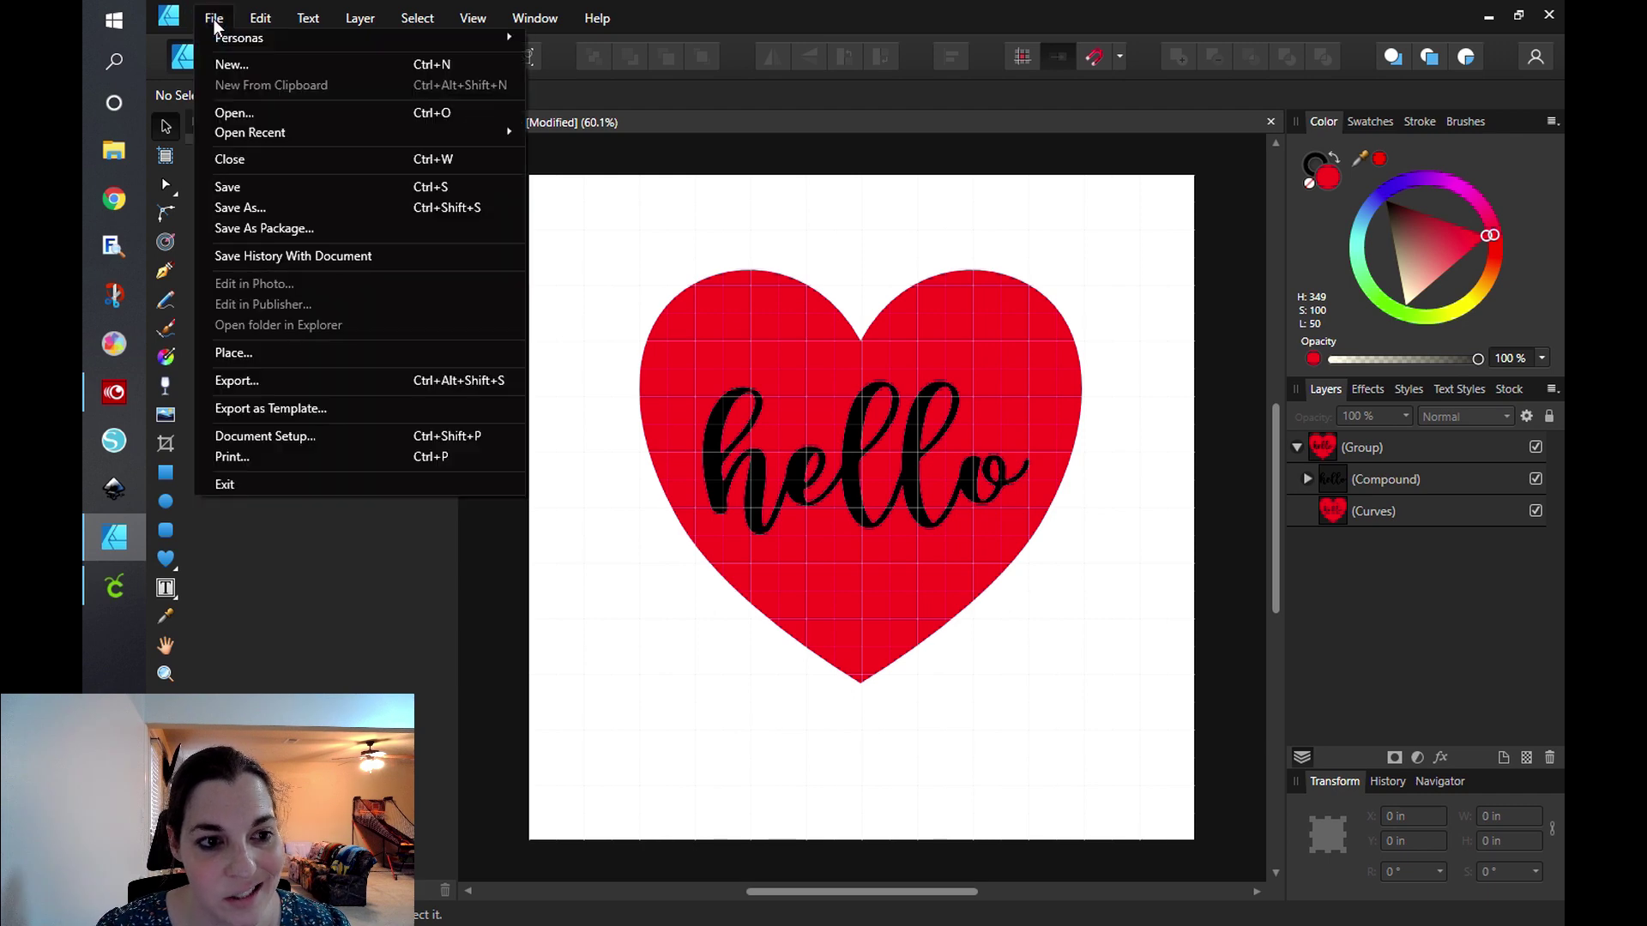
Export the hello heart as SVG, overwriting 'ad export test' on the Desktop.
click(296, 393)
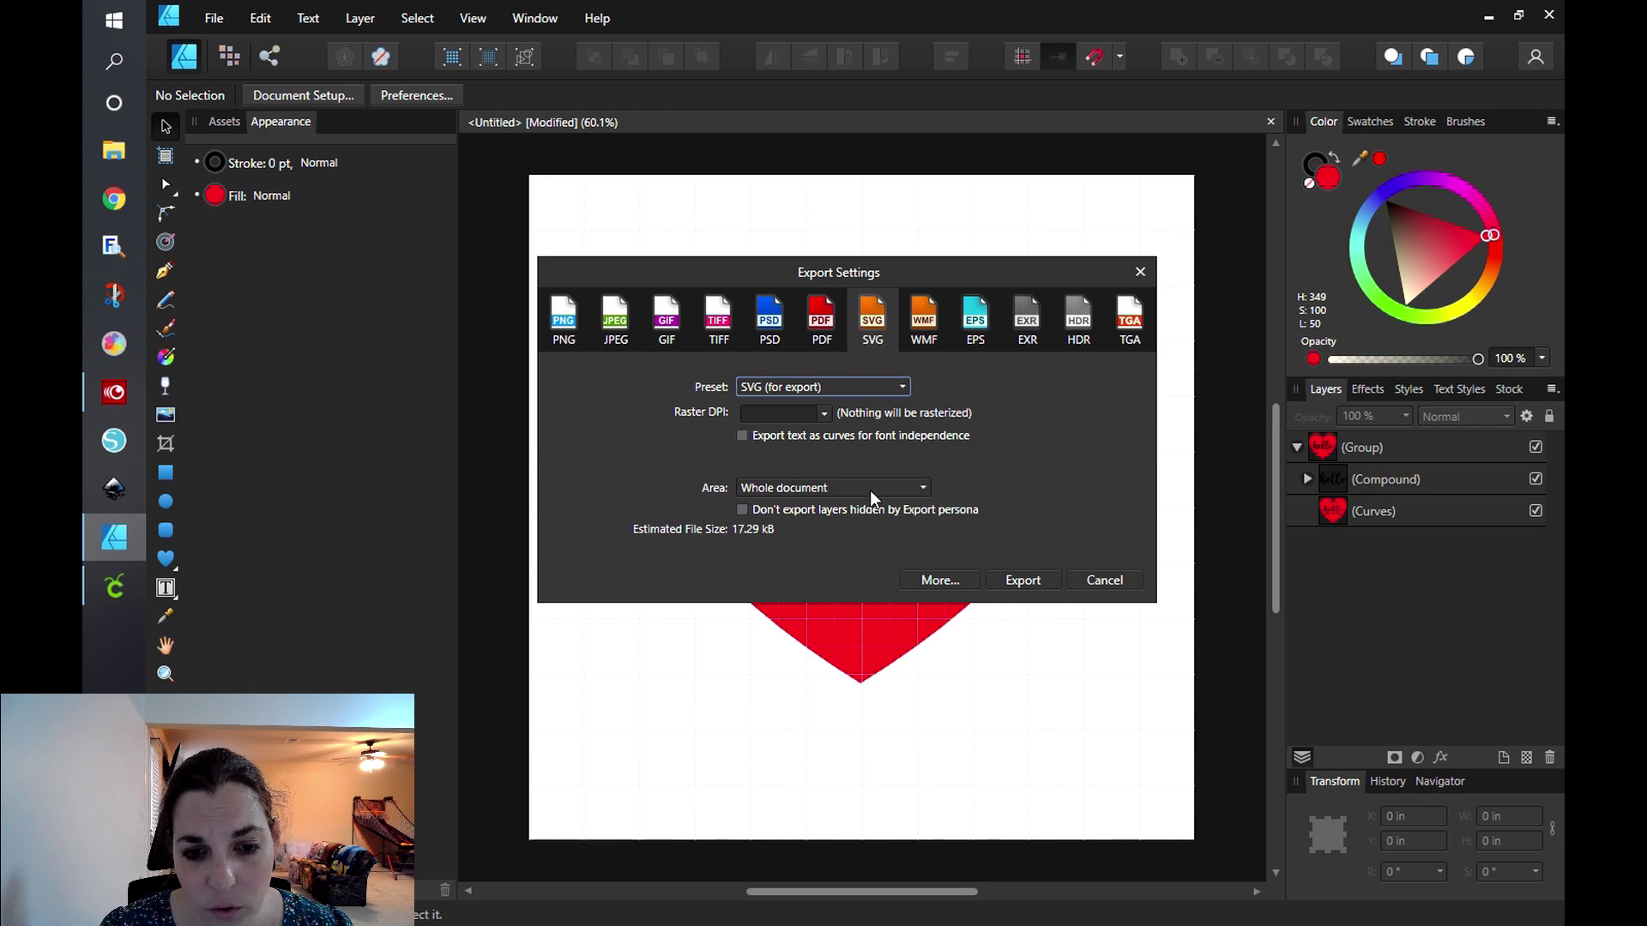
click(1021, 581)
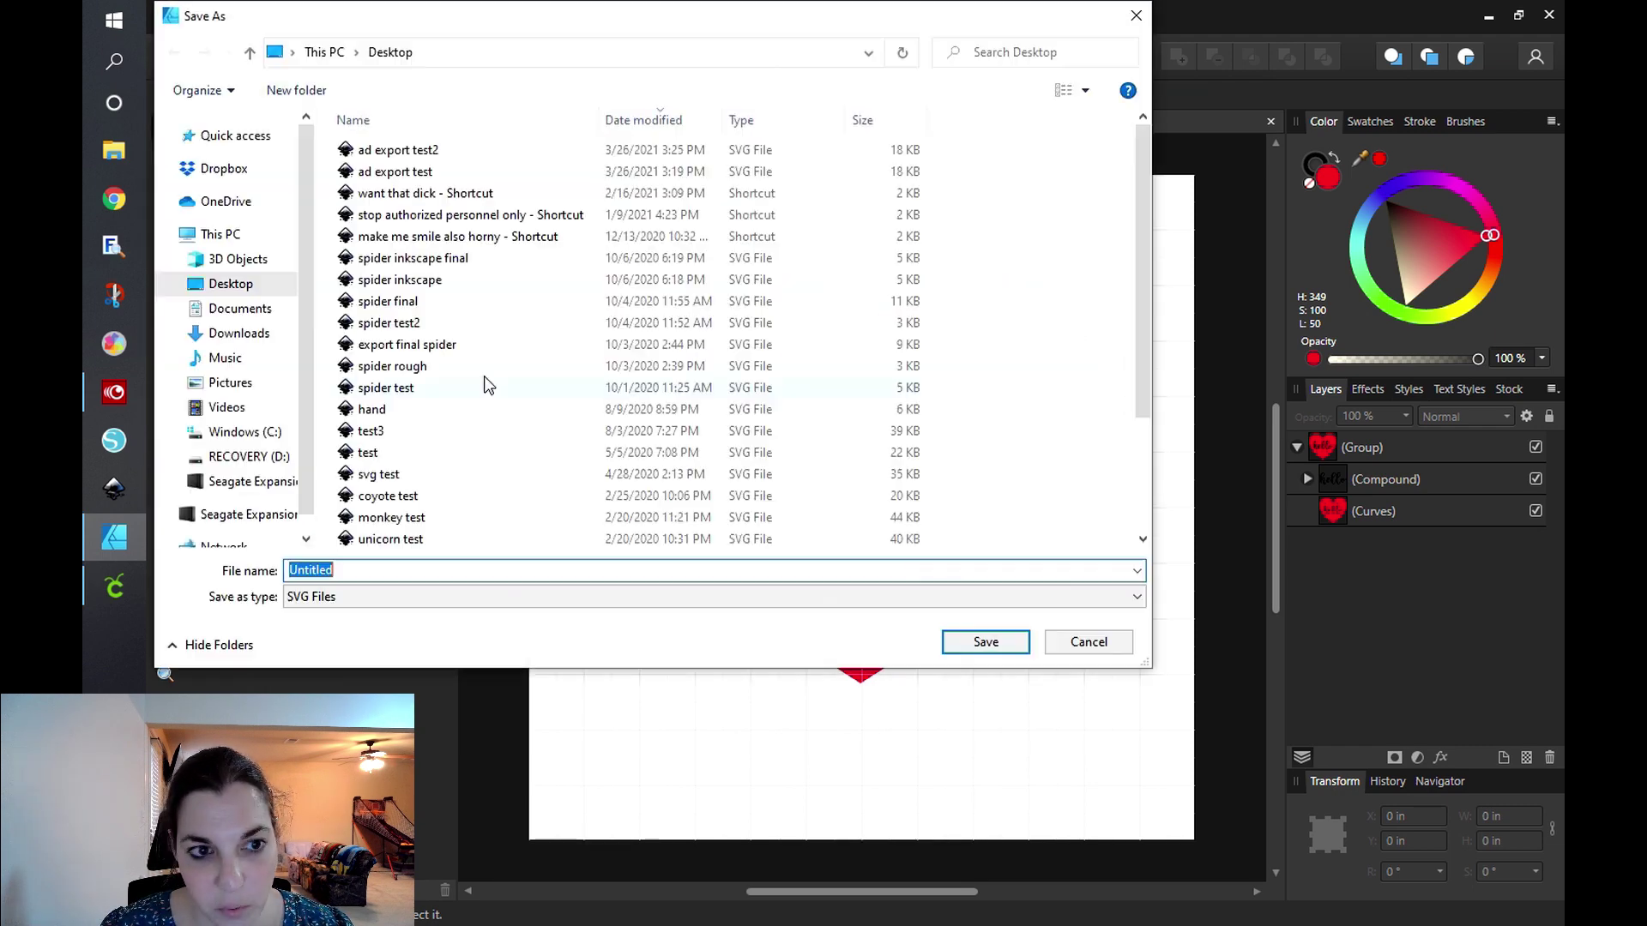
click(413, 180)
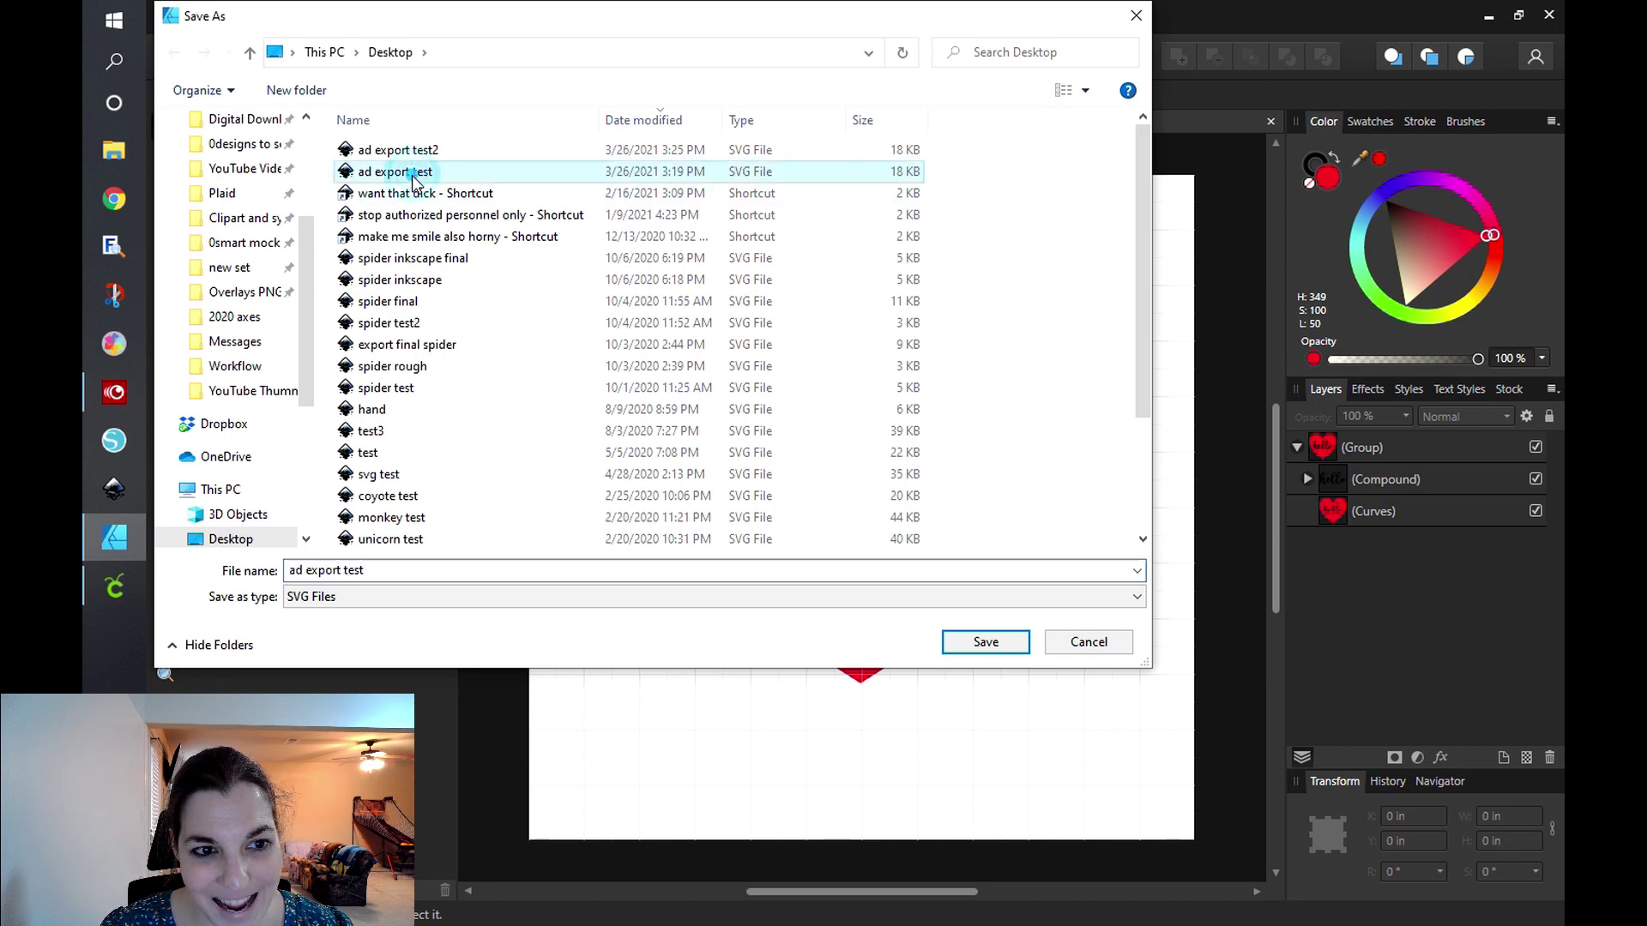
click(983, 641)
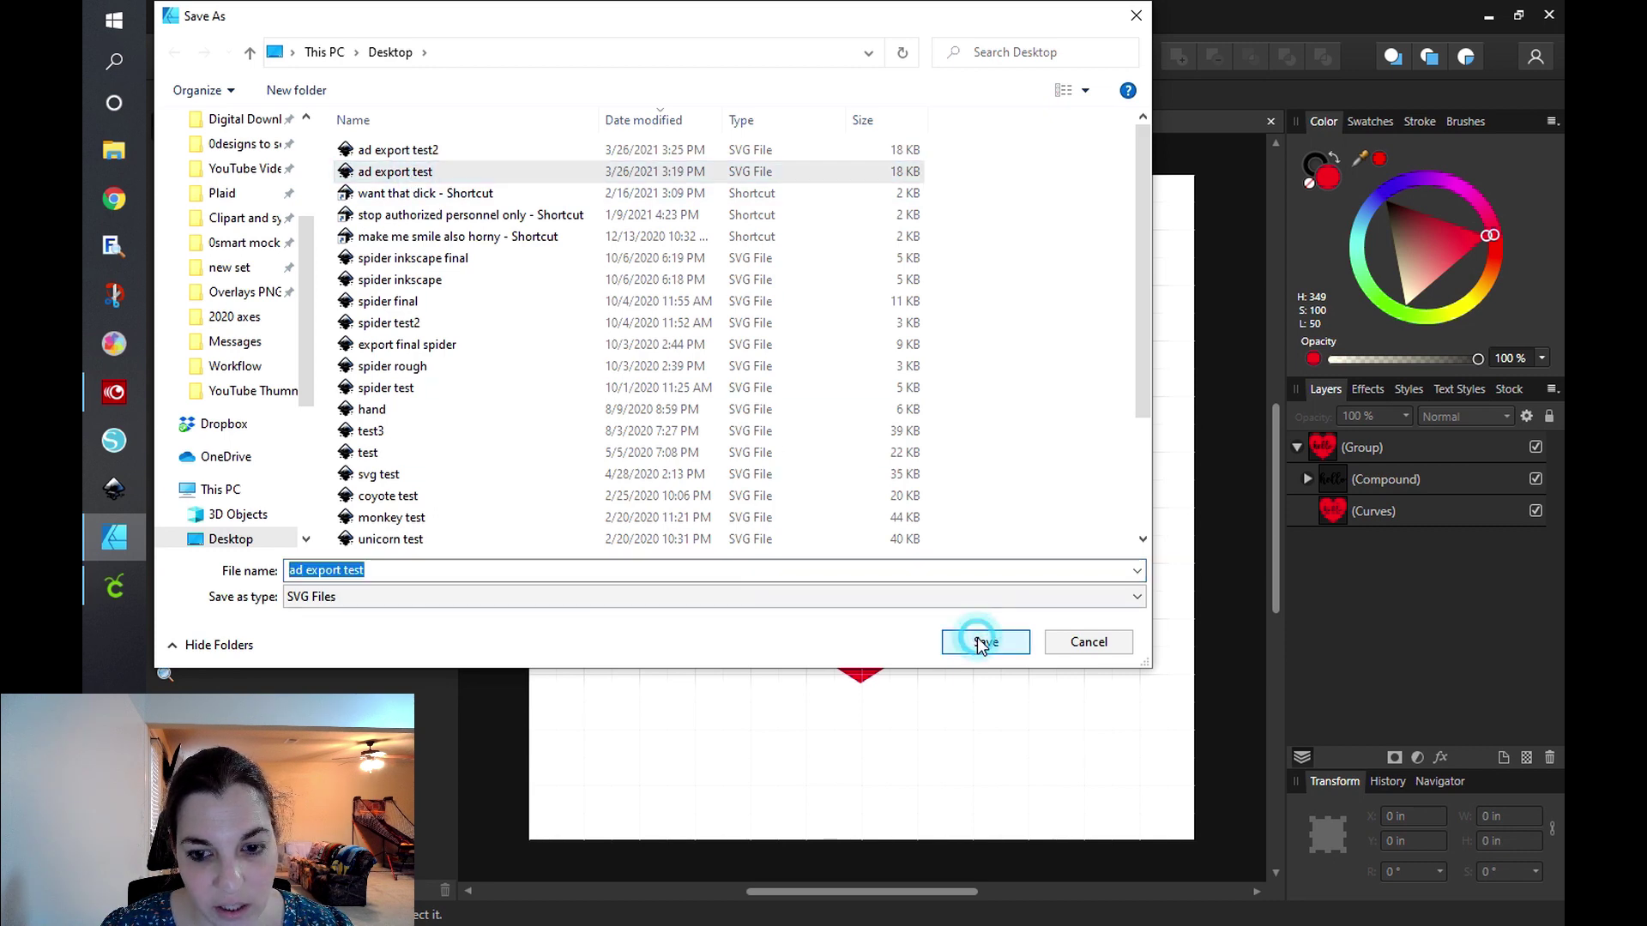
click(911, 547)
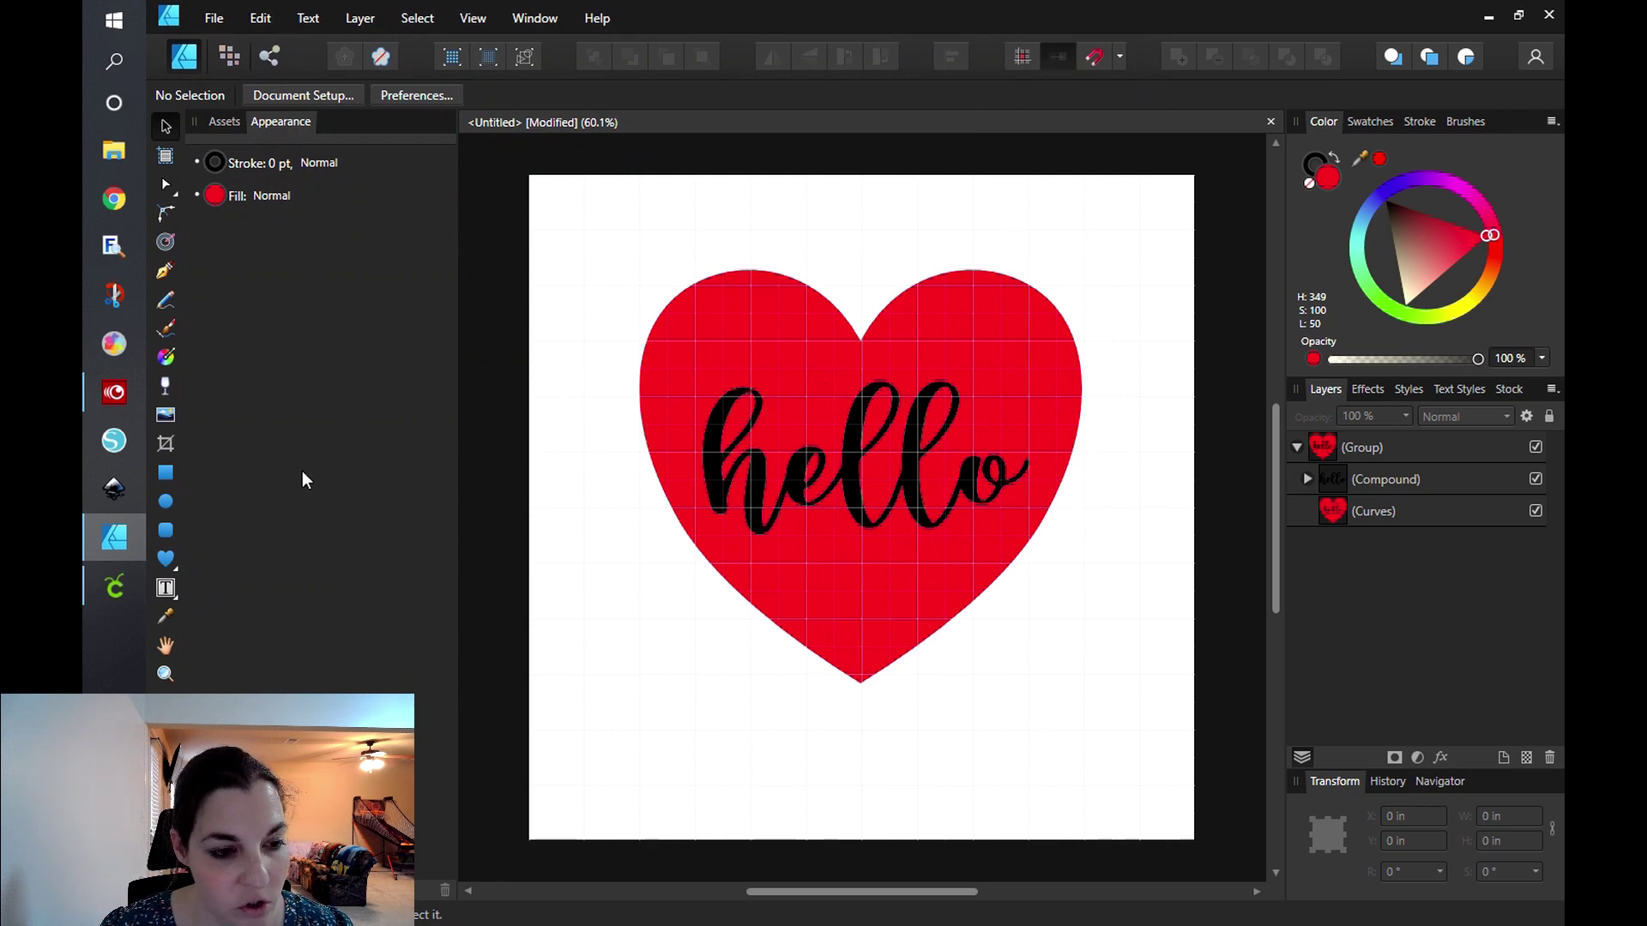
Upload the 'ad export test' SVG into Cricut Design Space and insert it onto the canvas.
click(106, 592)
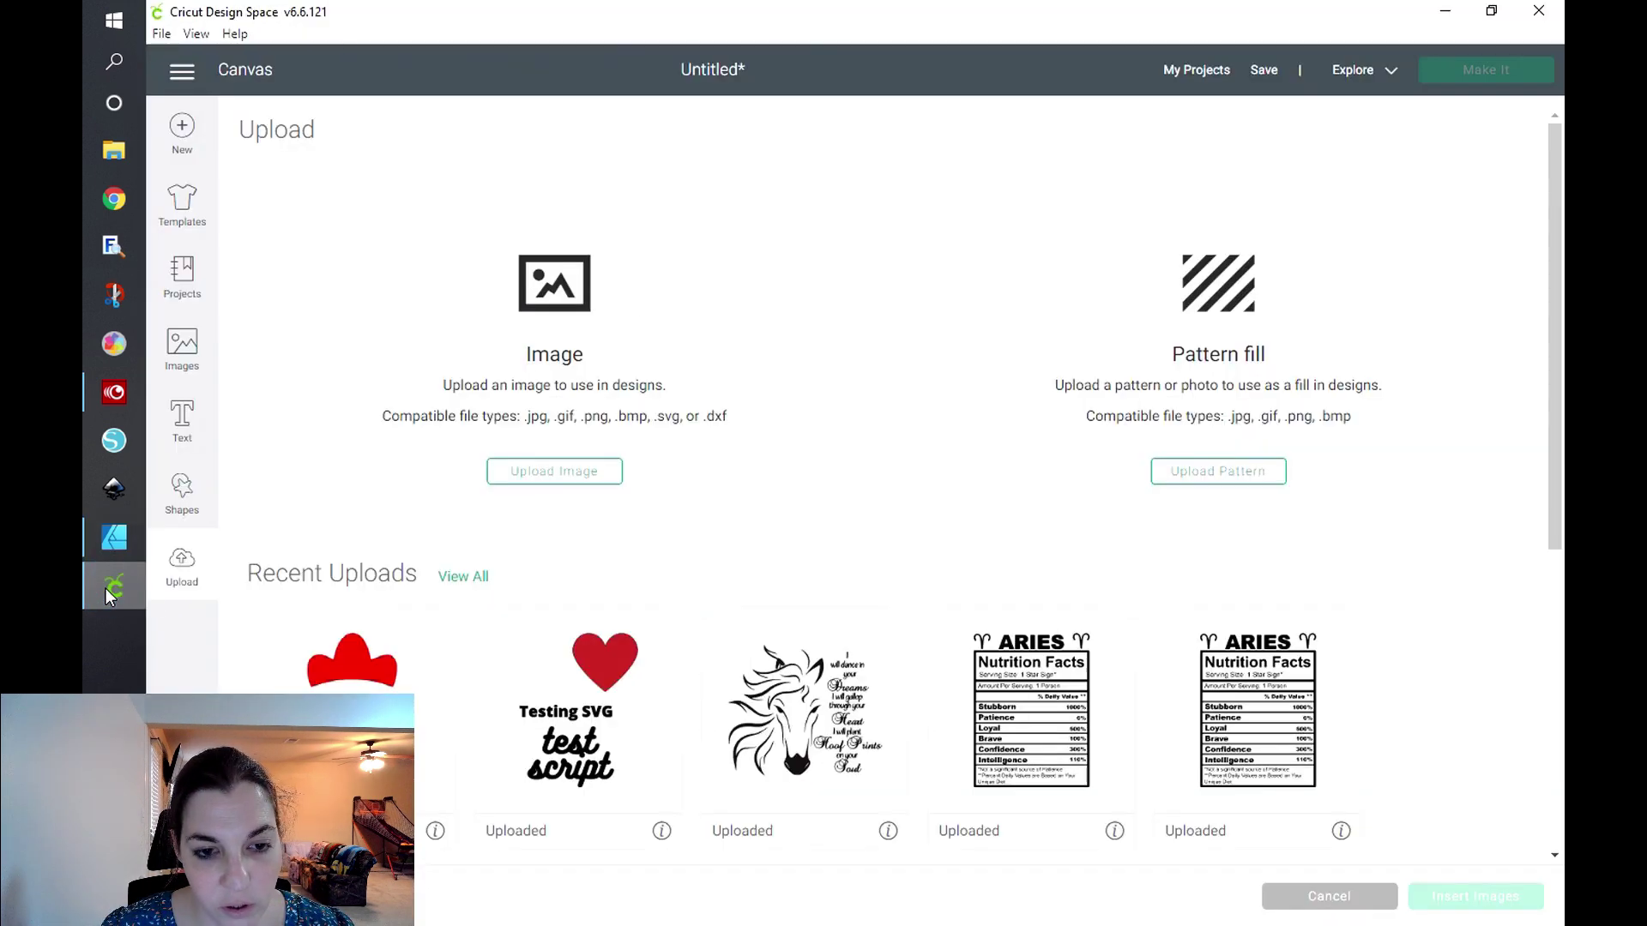
click(546, 476)
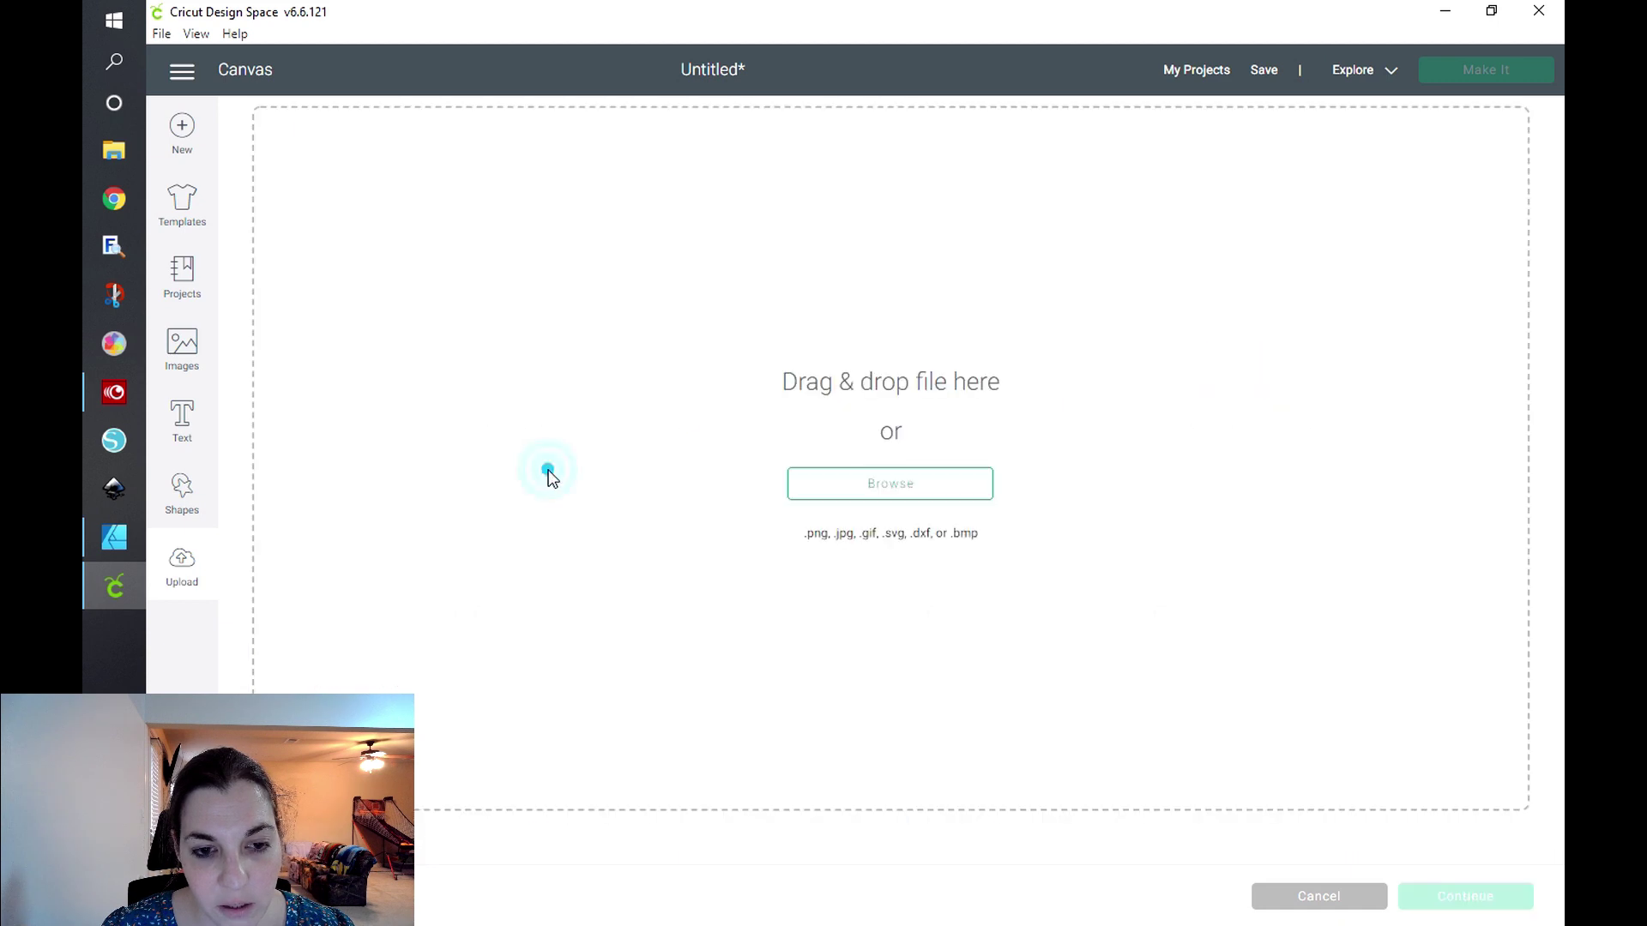
click(913, 489)
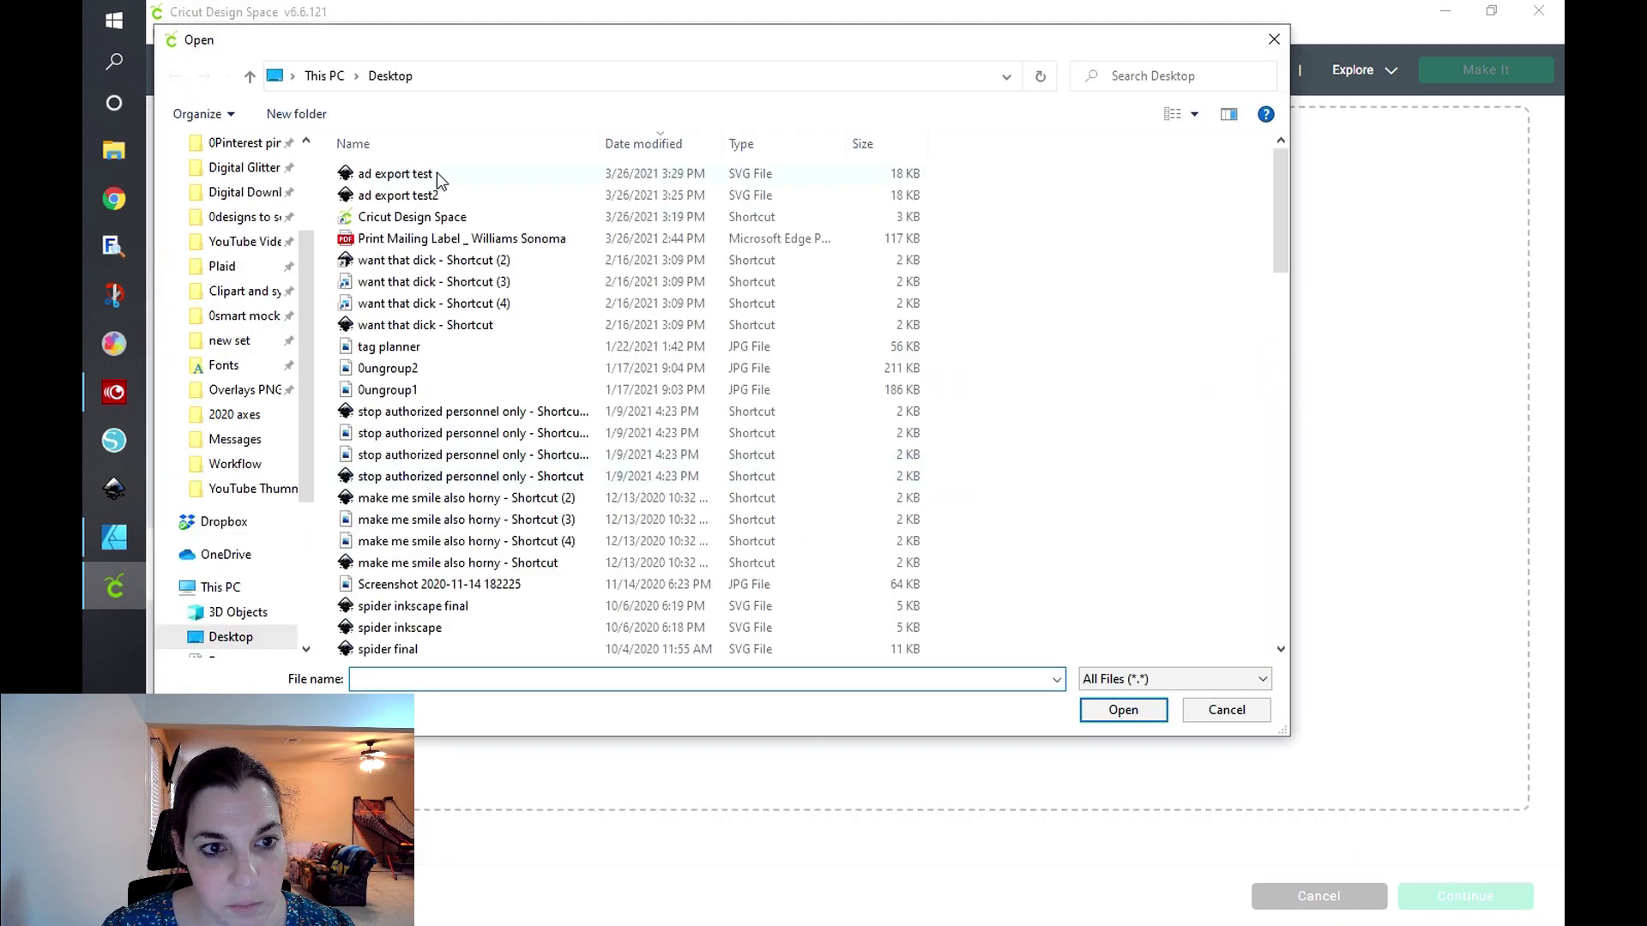
double_click(443, 173)
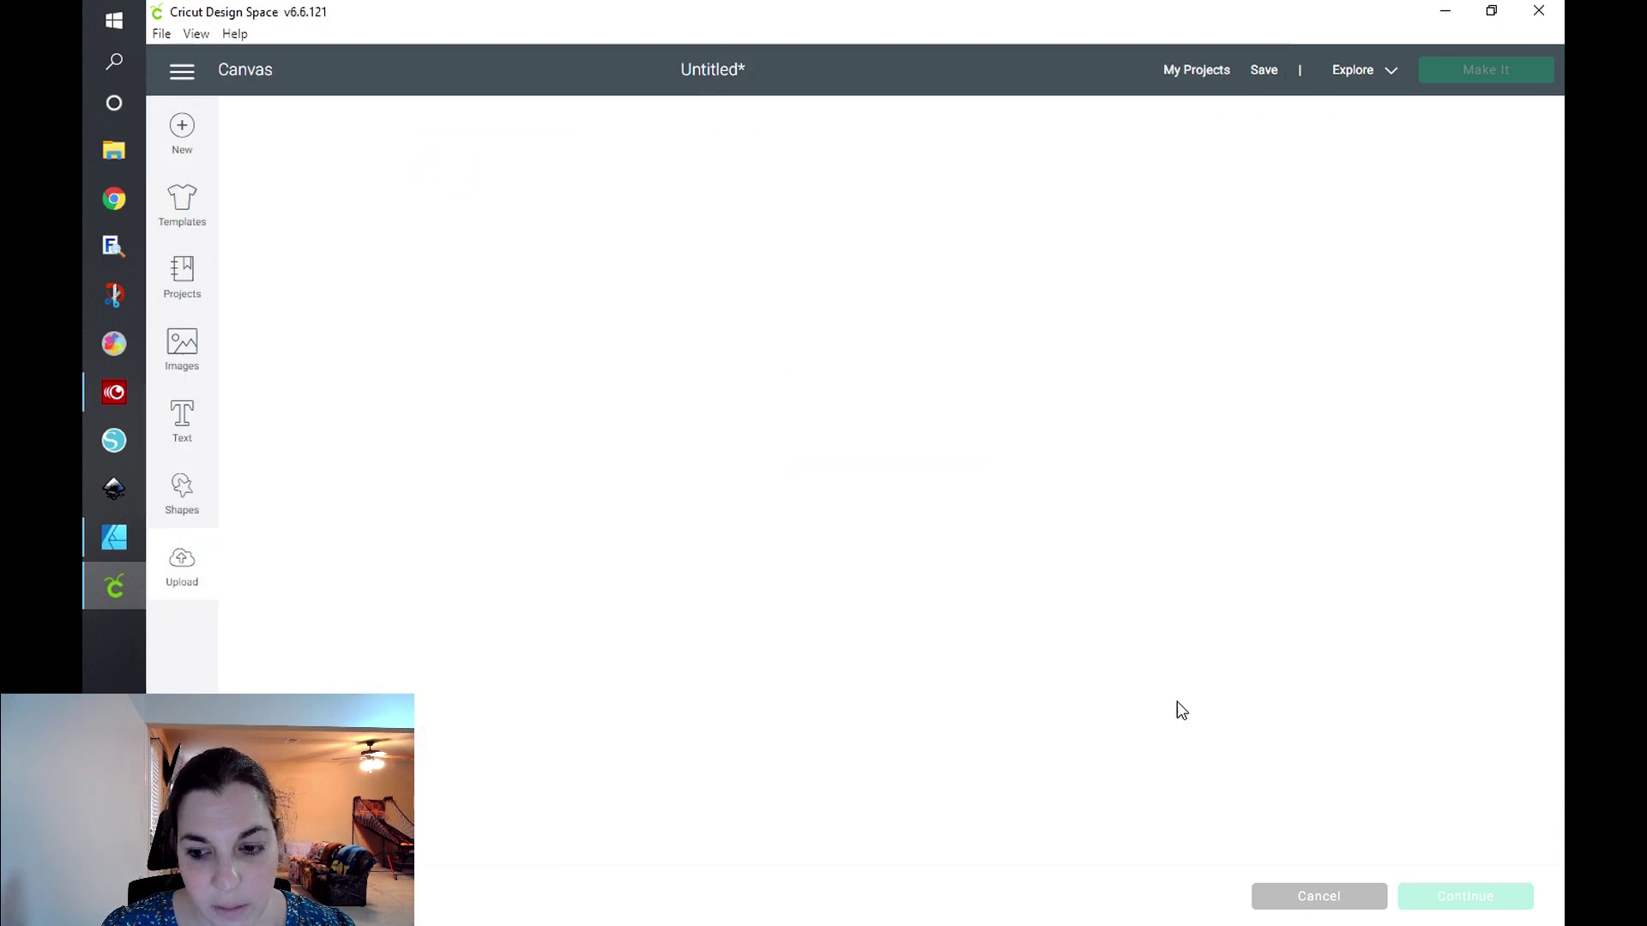
click(1497, 901)
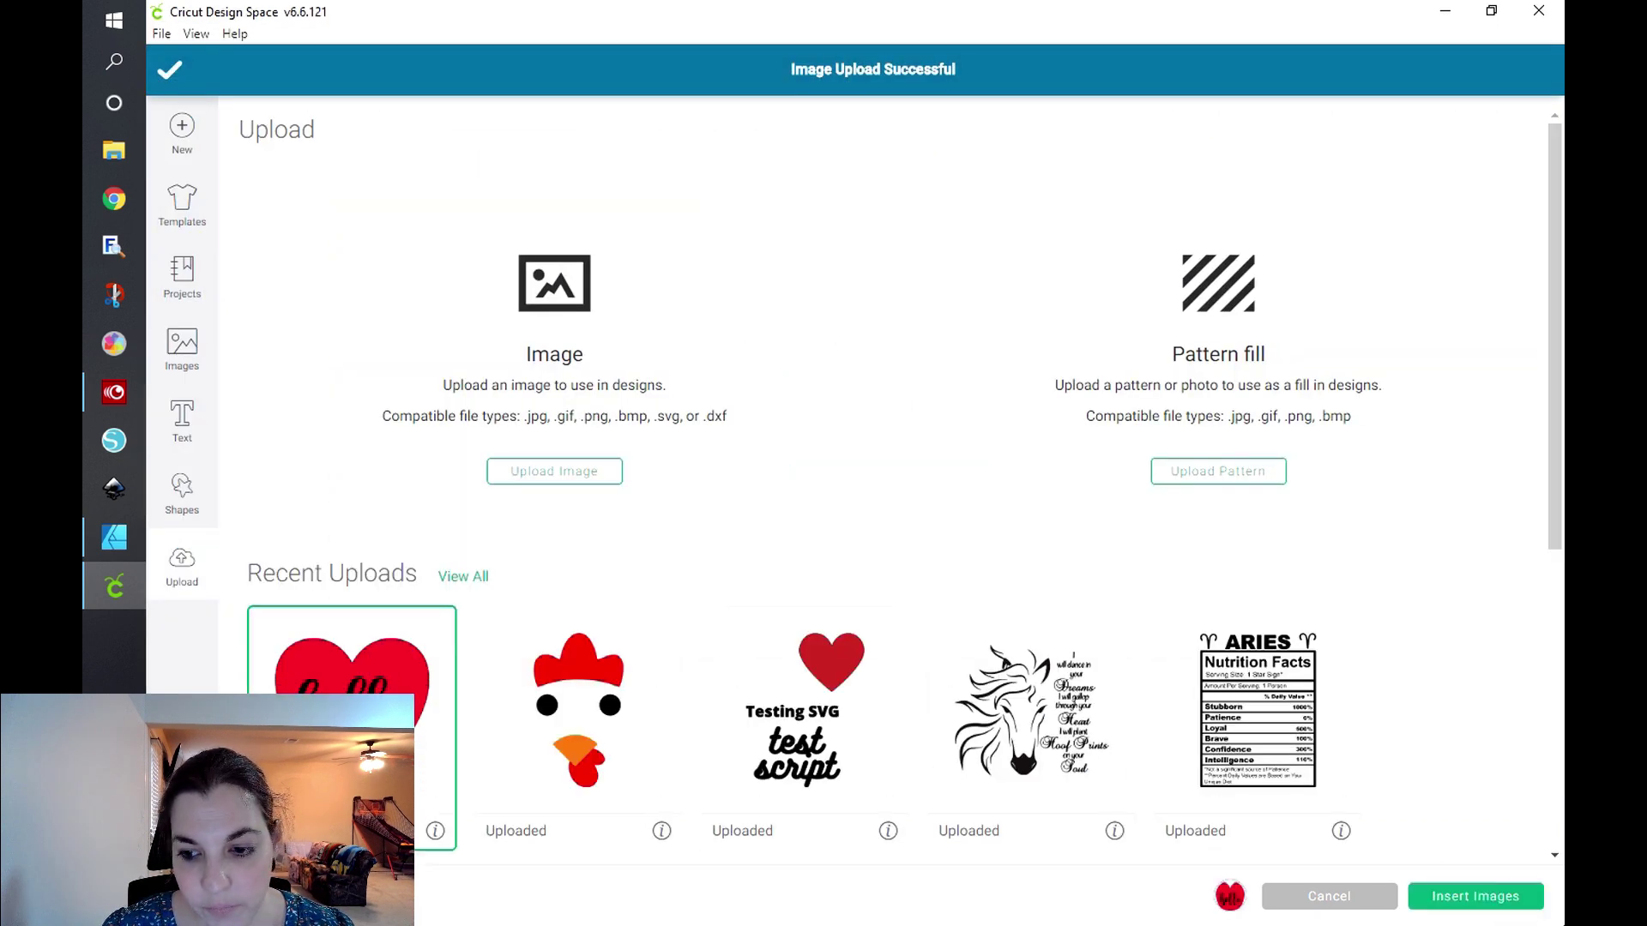
click(1465, 896)
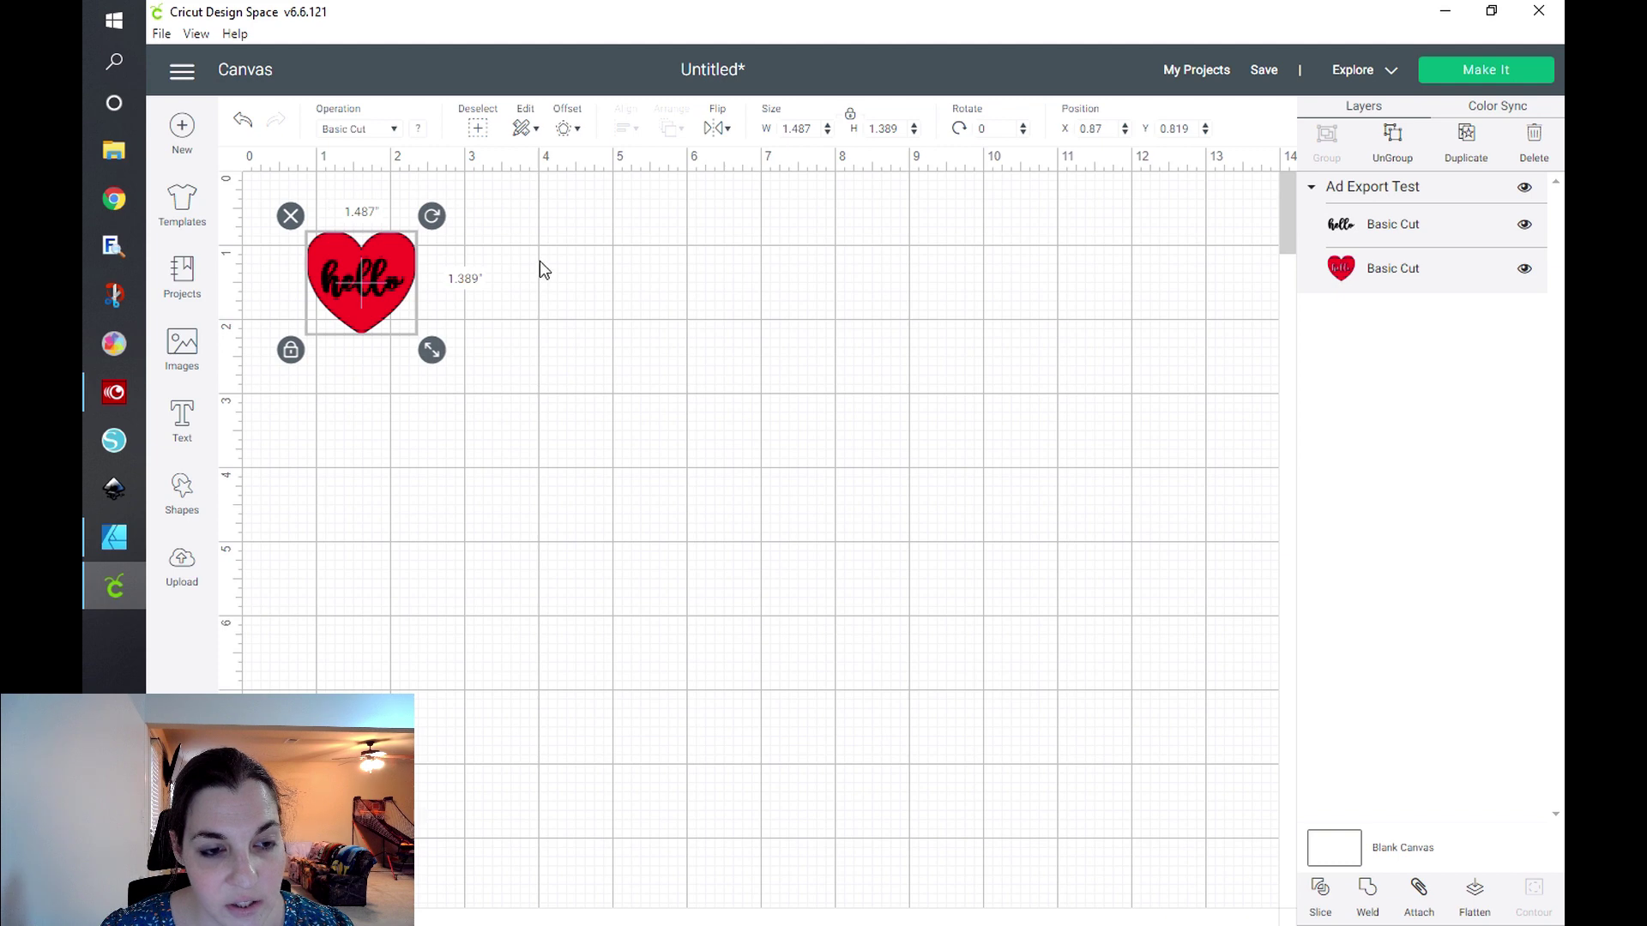
click(417, 412)
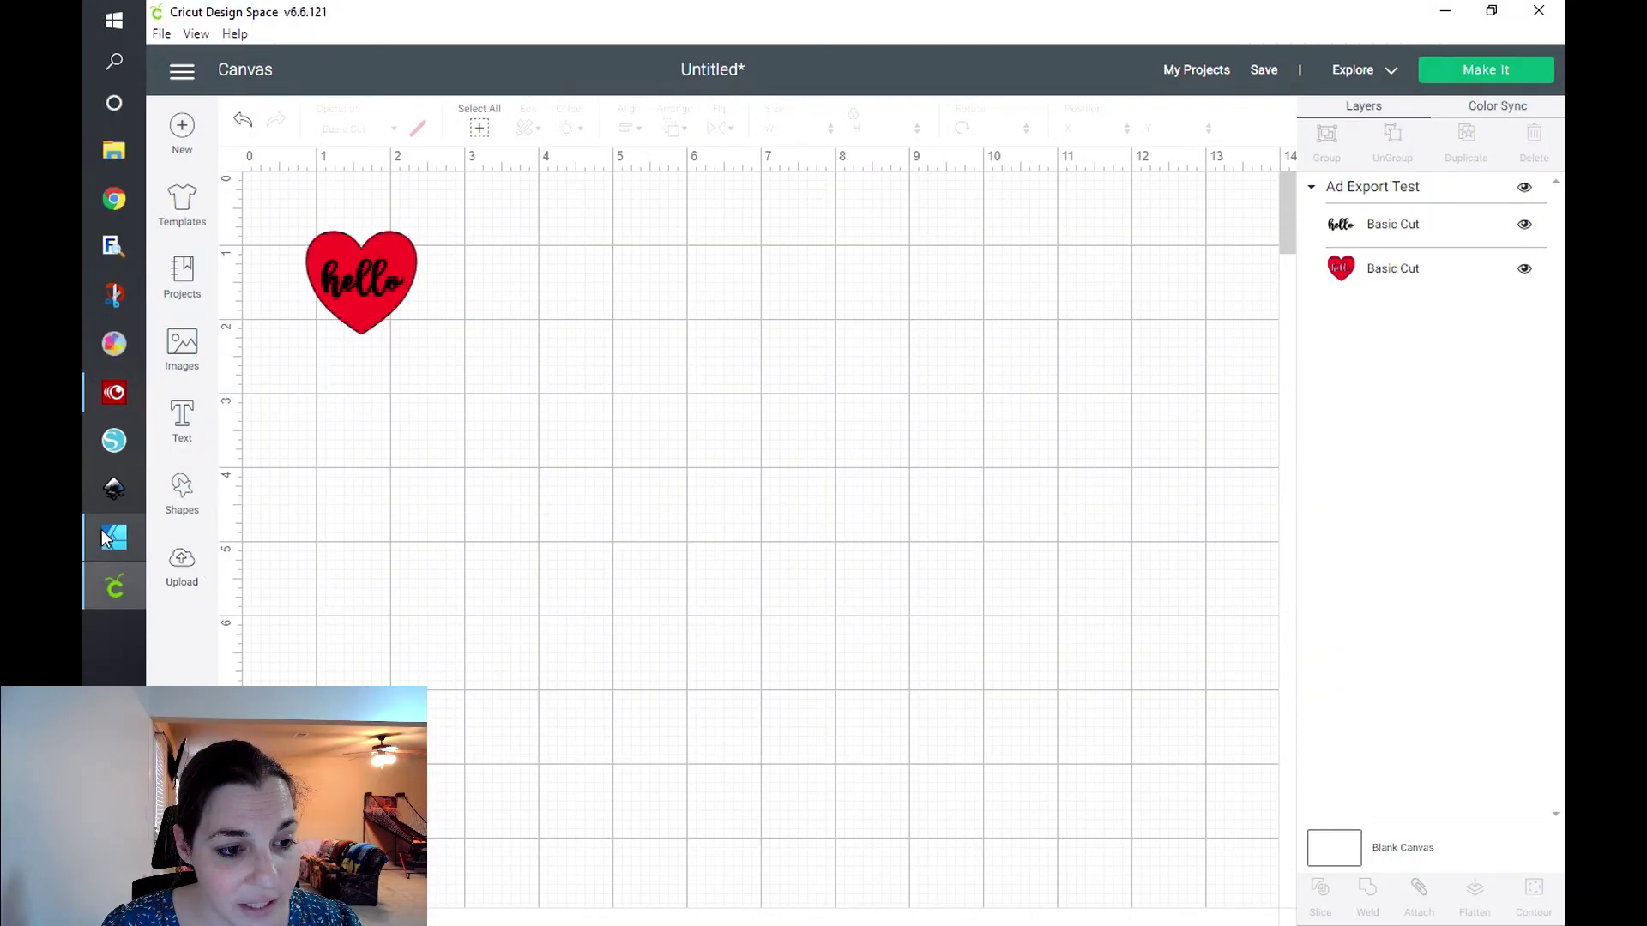
Collapse the Group and, in the Export Persona, drag slice1 around the hello heart.
click(104, 538)
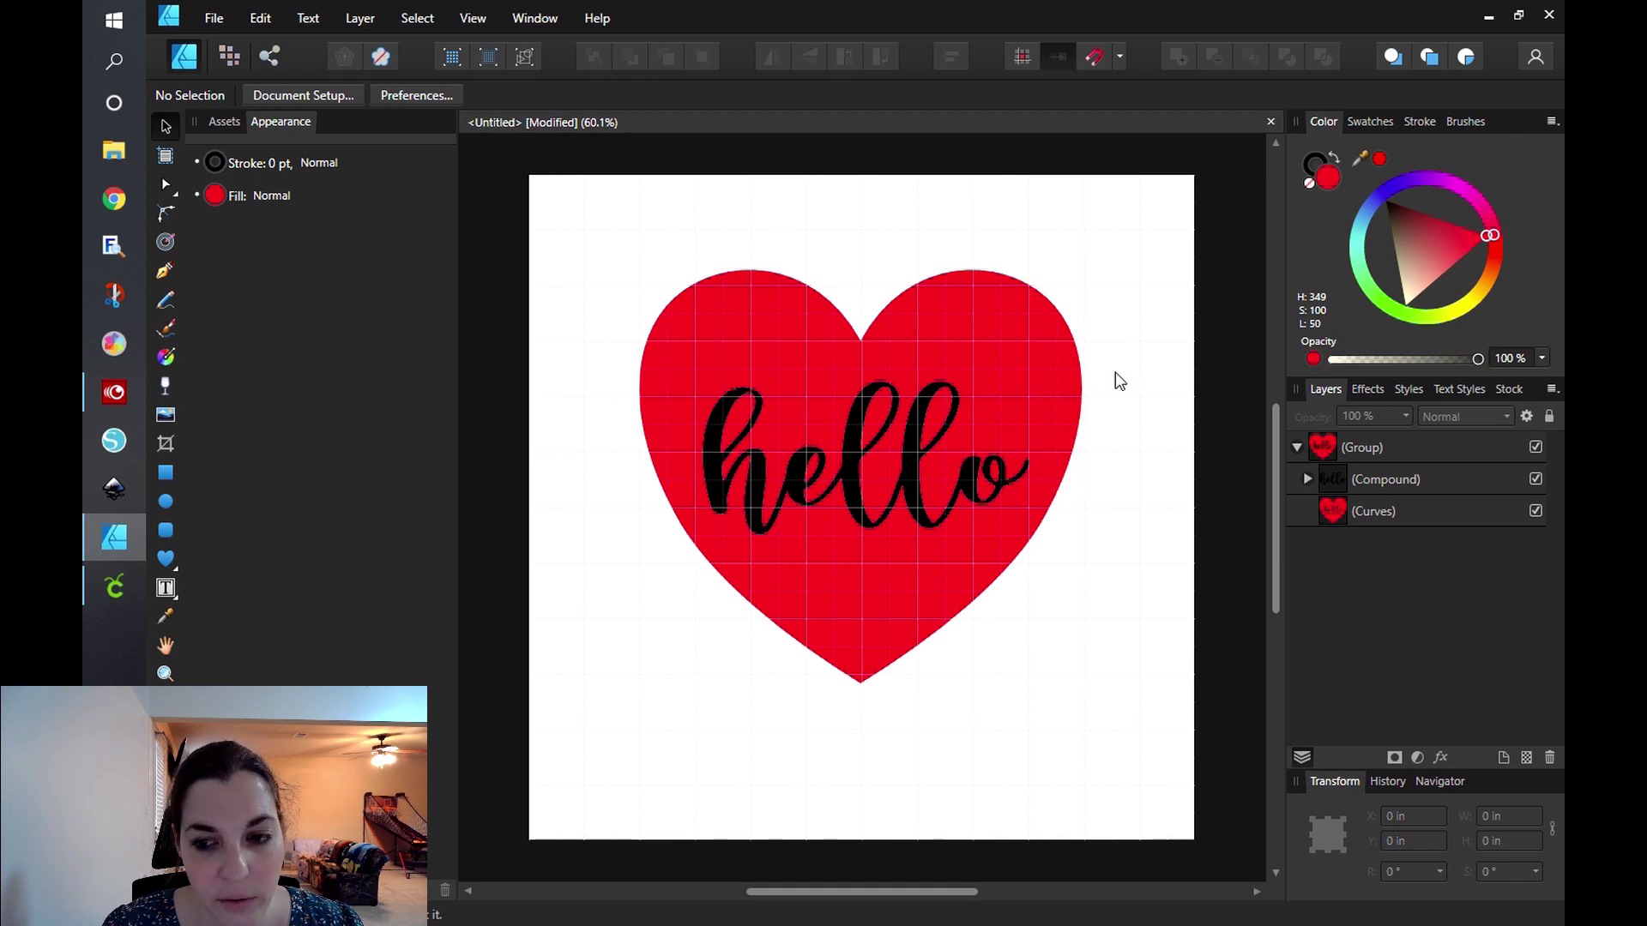
click(1298, 447)
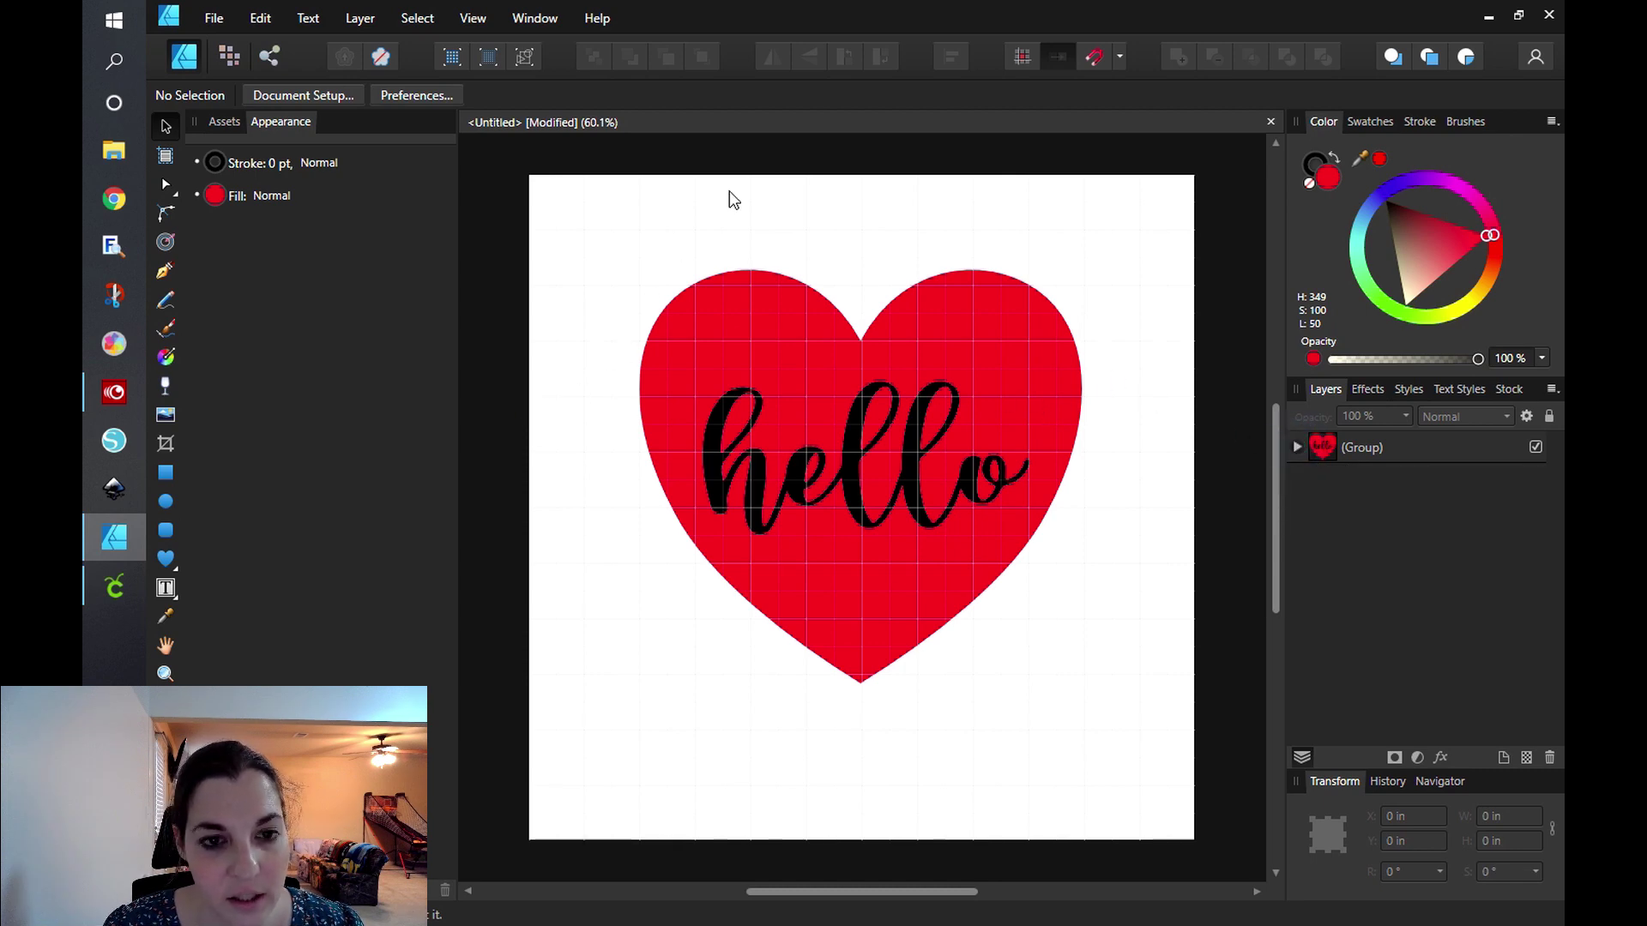
click(271, 58)
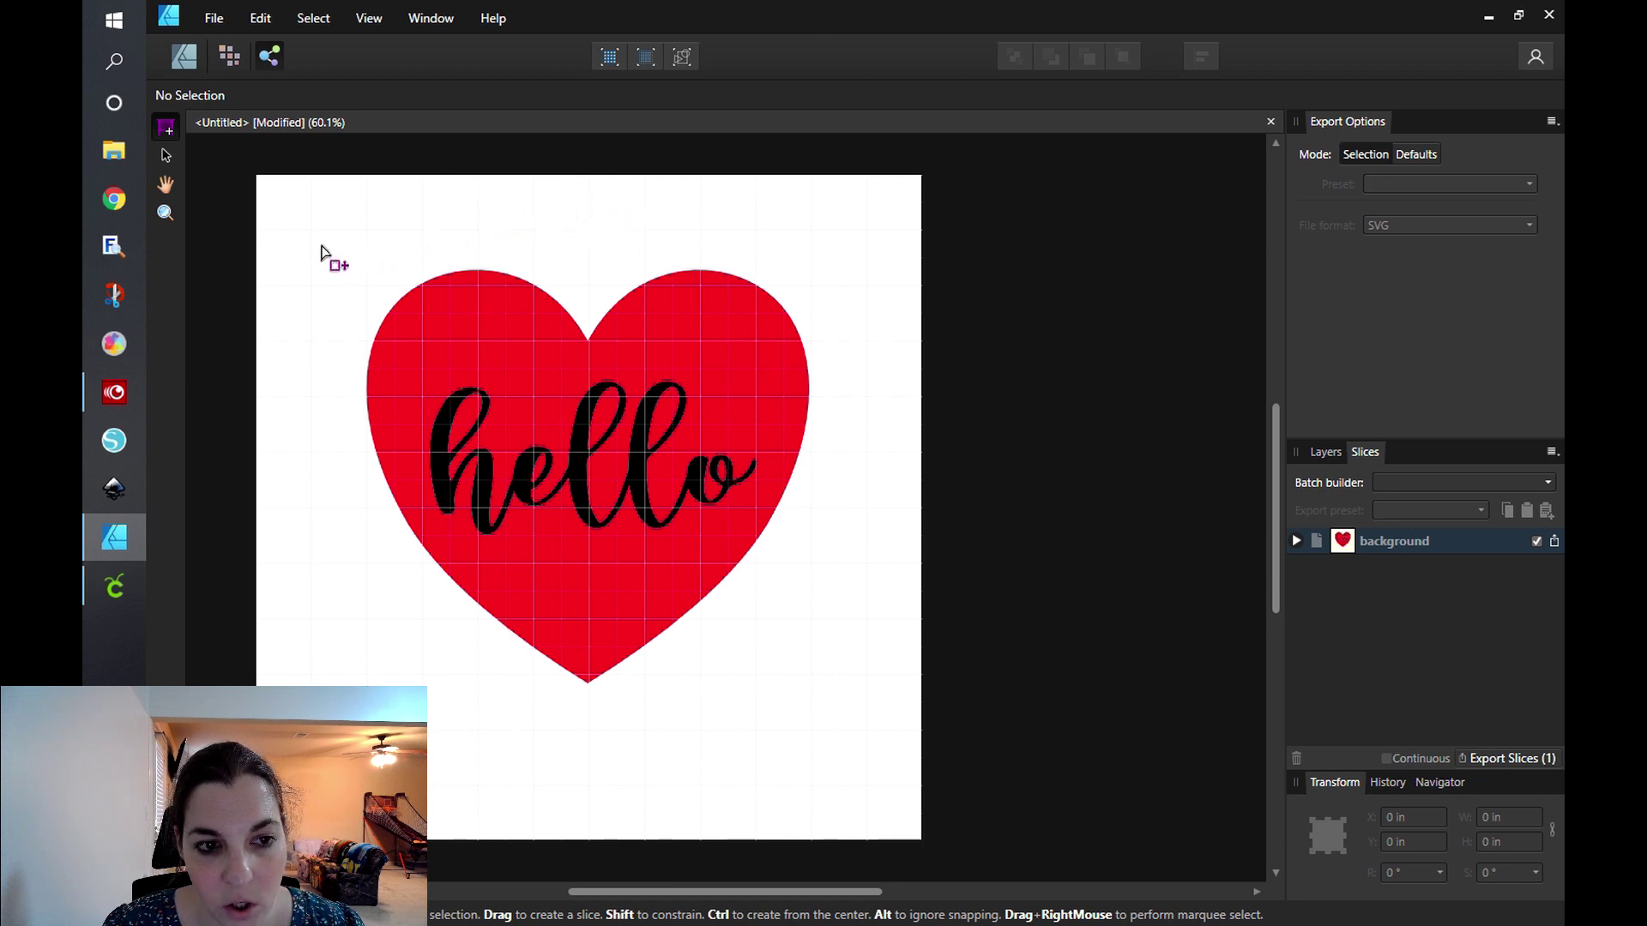
drag(329, 251, 850, 712)
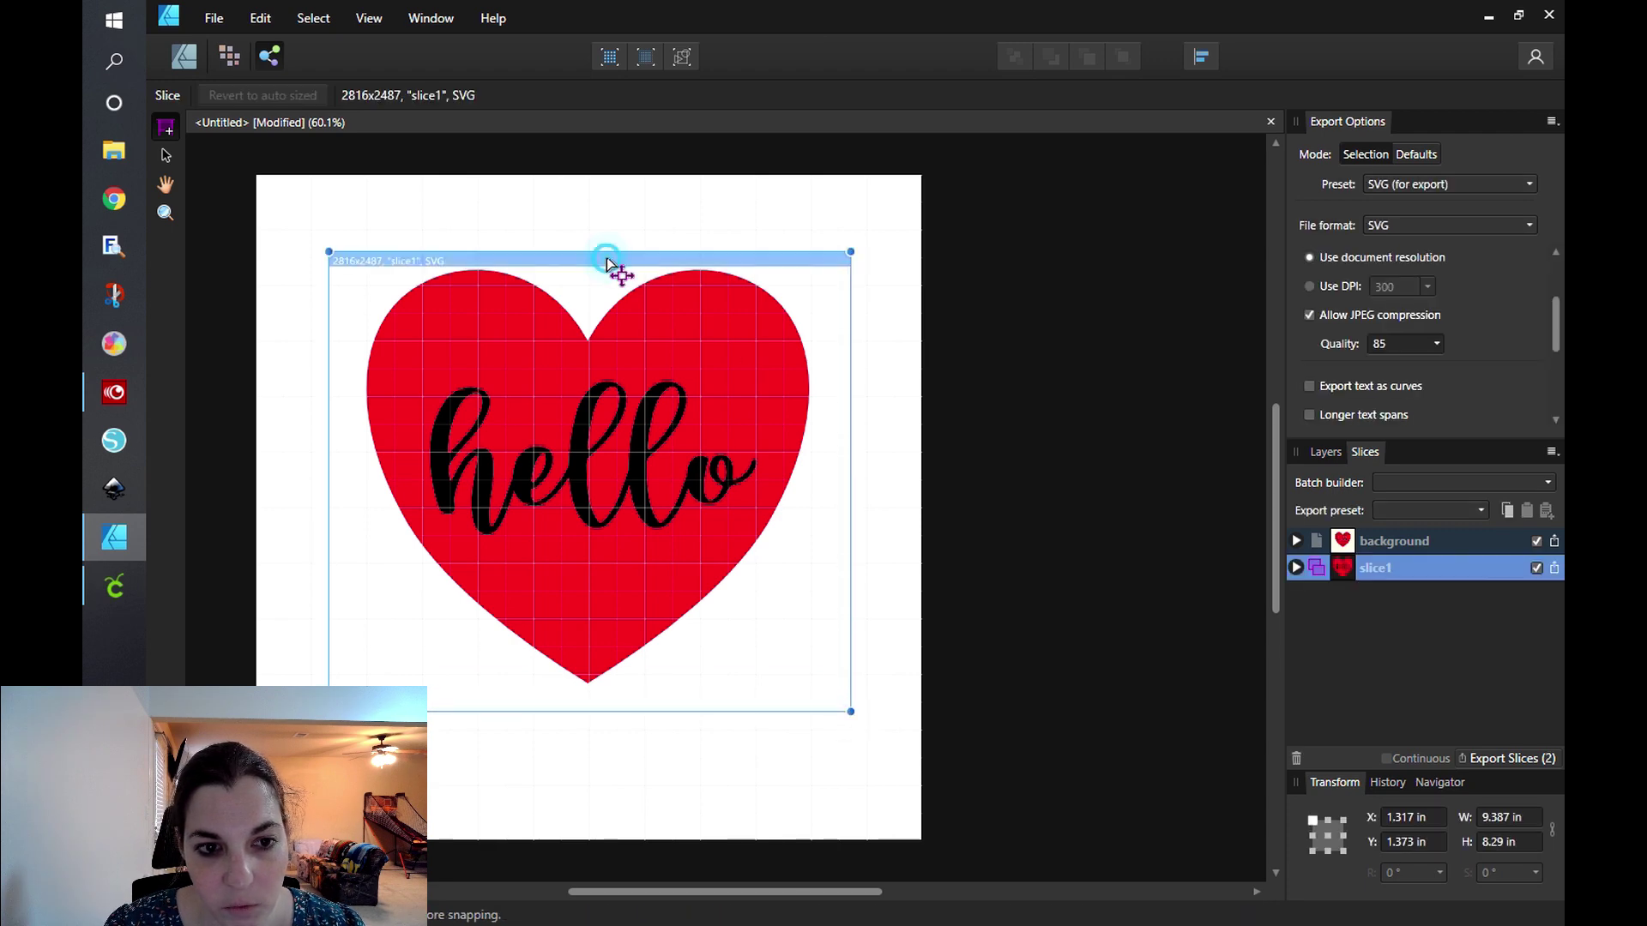
mouse_move(606, 258)
mouse_down()
mouse_move(621, 256)
mouse_move(608, 261)
mouse_move(614, 235)
mouse_move(625, 257)
mouse_up()
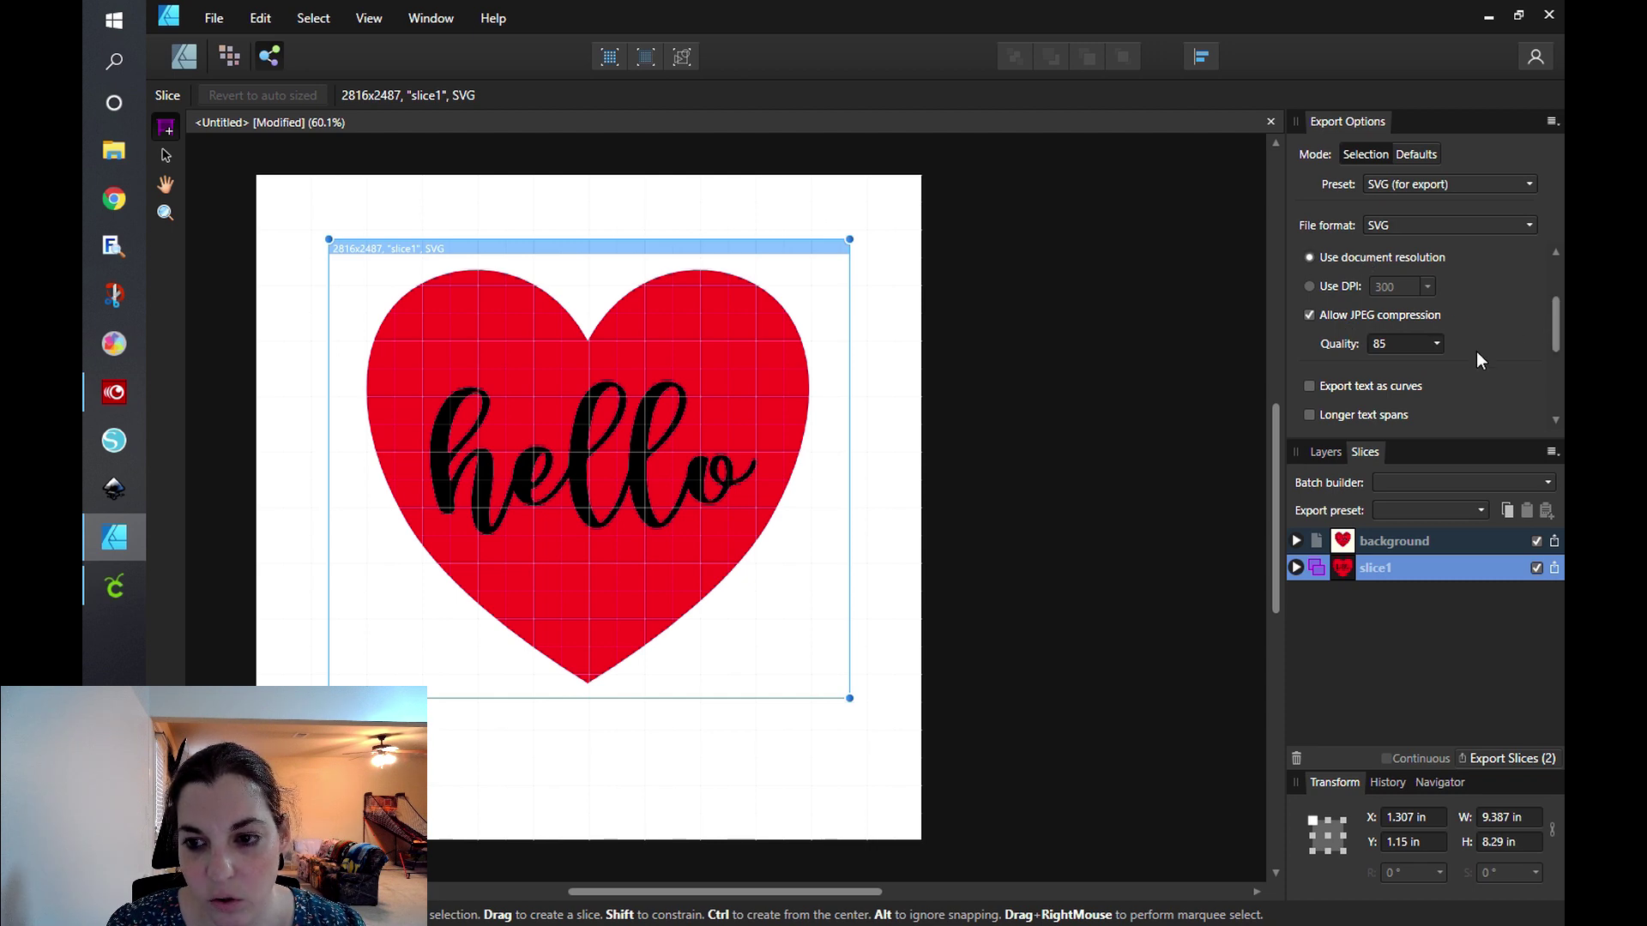
Review slice1's SVG export options and open the Preset dropdown.
scroll(1476, 352, down, 3)
scroll(1477, 358, down, 1)
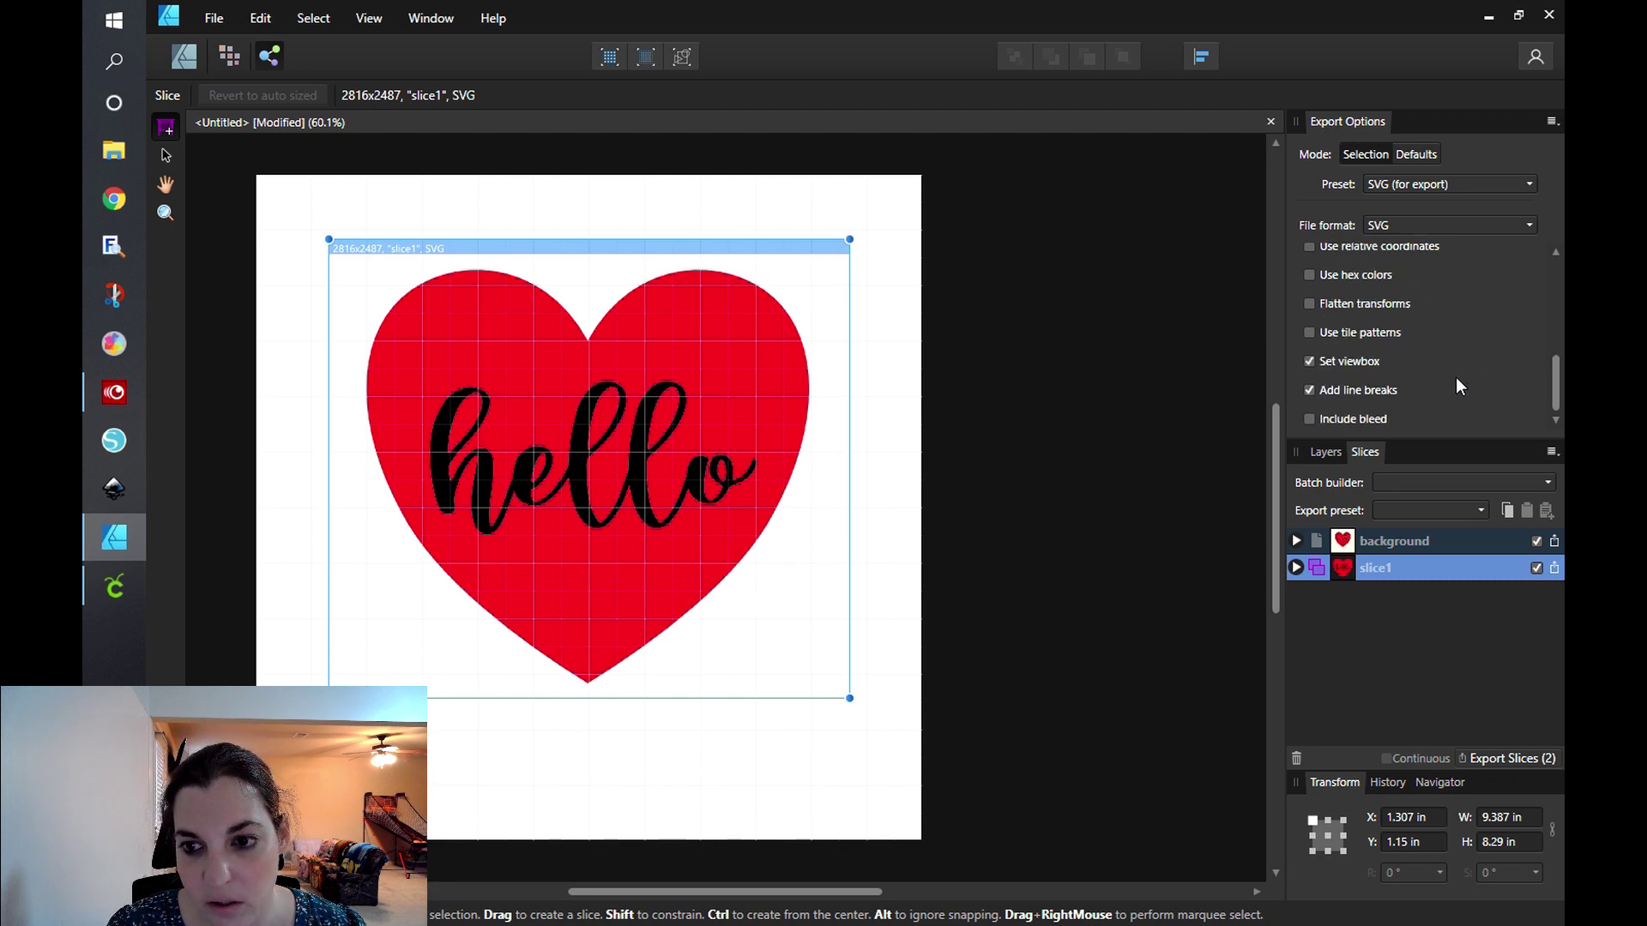
scroll(1456, 382, up, 5)
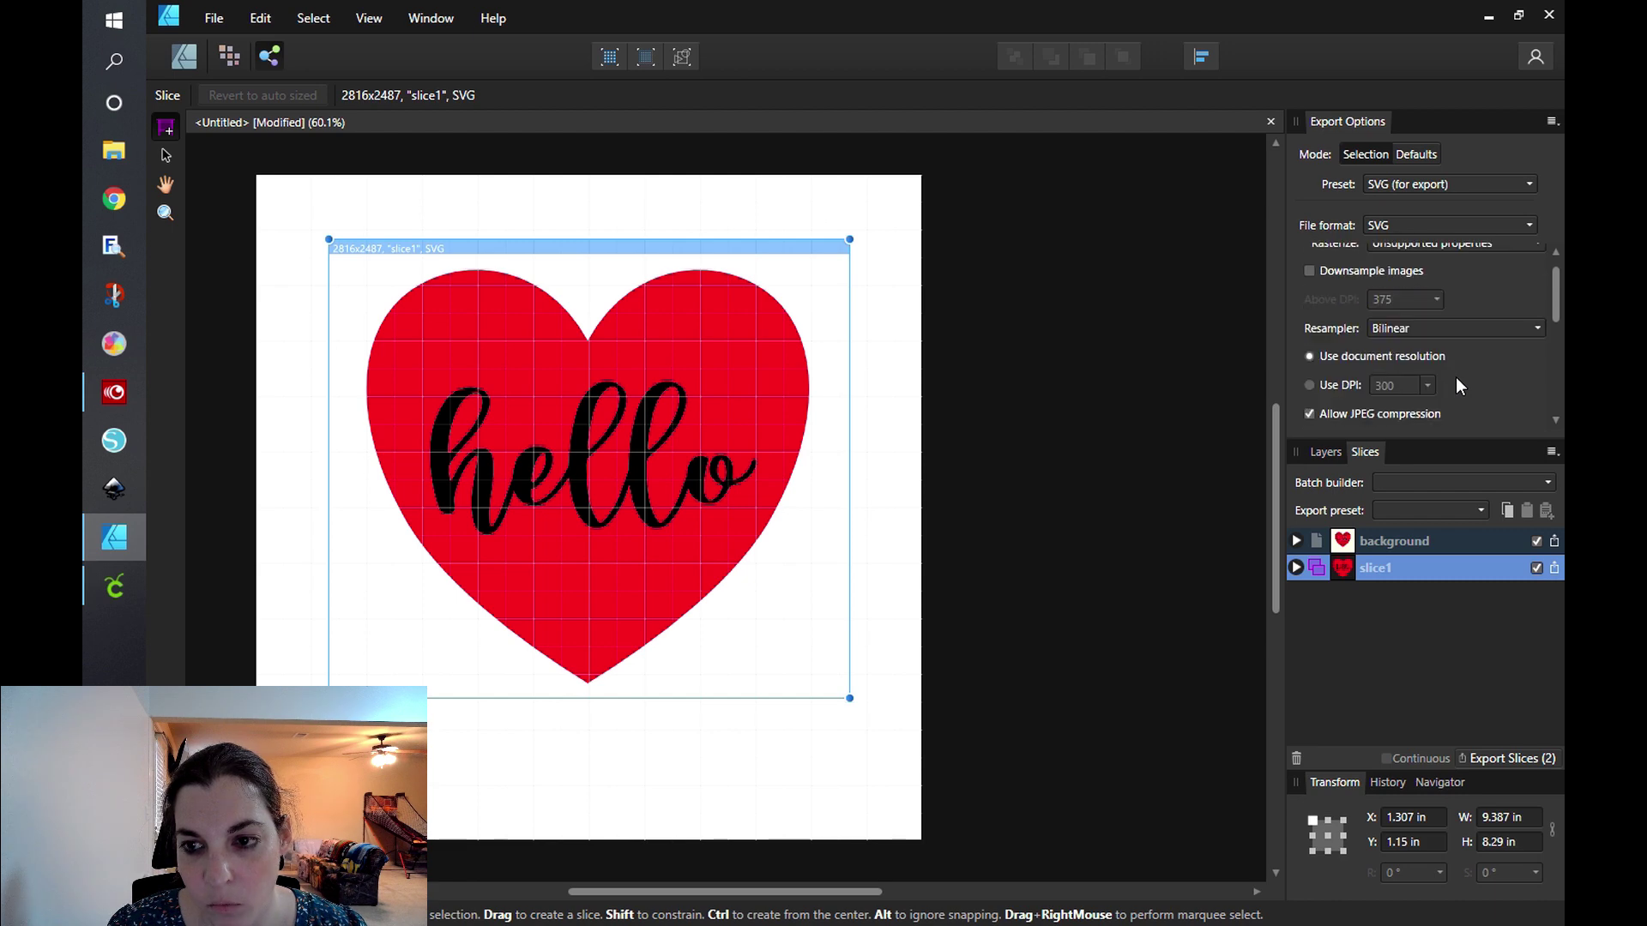
scroll(1456, 379, up, 1)
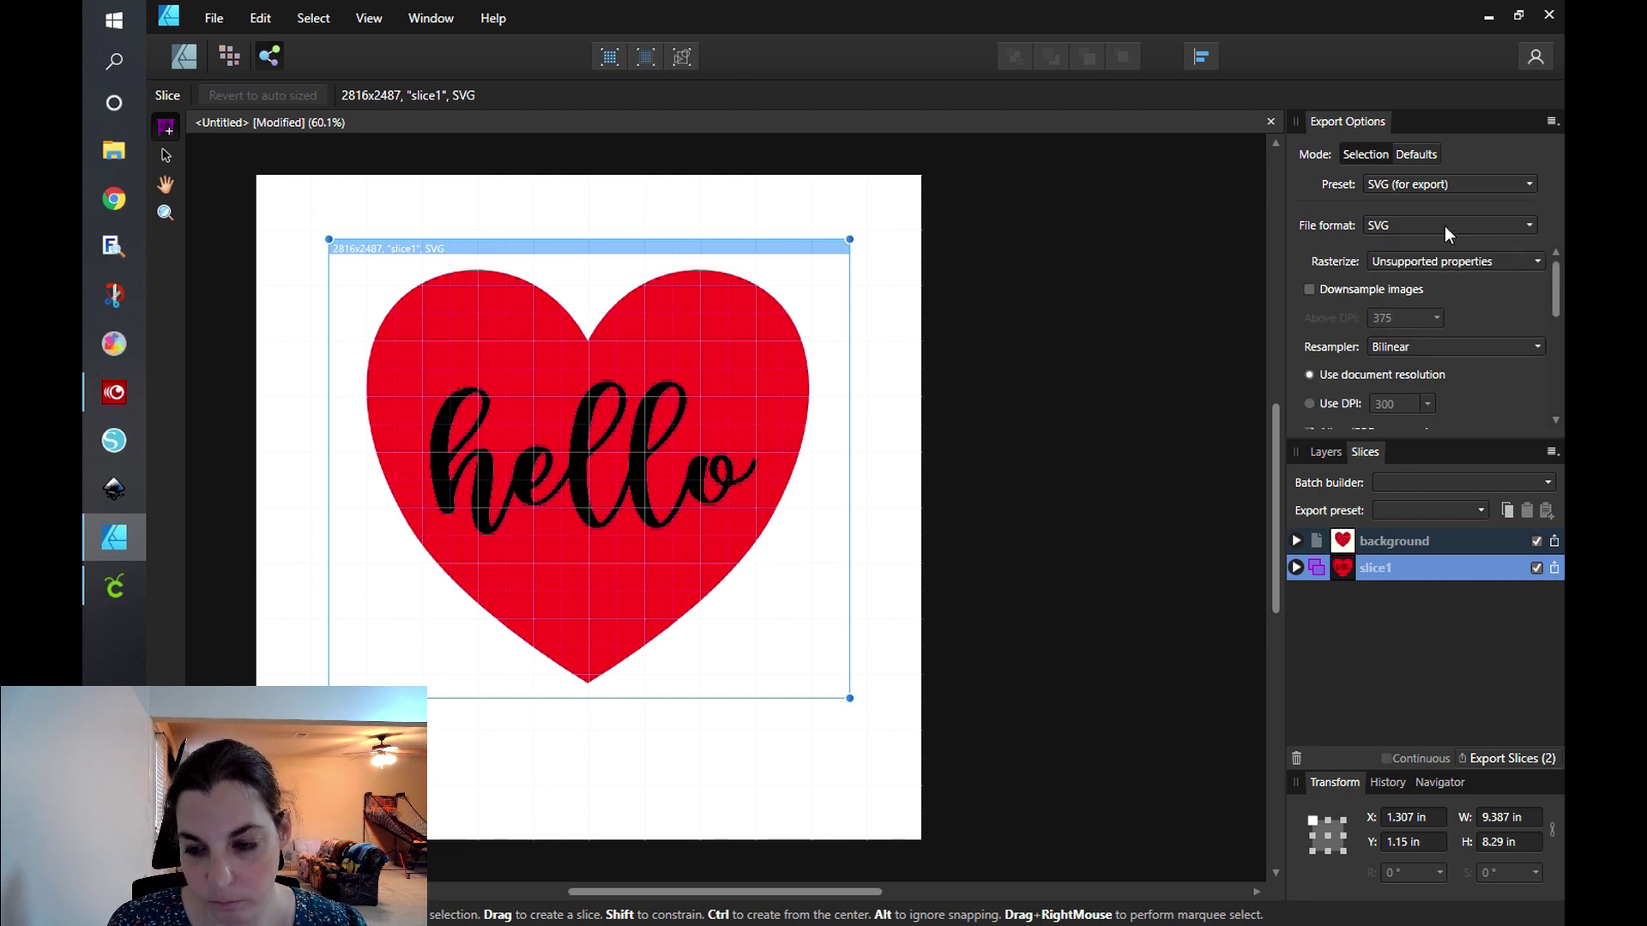
click(1424, 183)
Apply the 'Test' preset to slice1 (SVG, rasterize Nothing, 72 DPI) and review its settings.
scroll(1412, 463, down, 3)
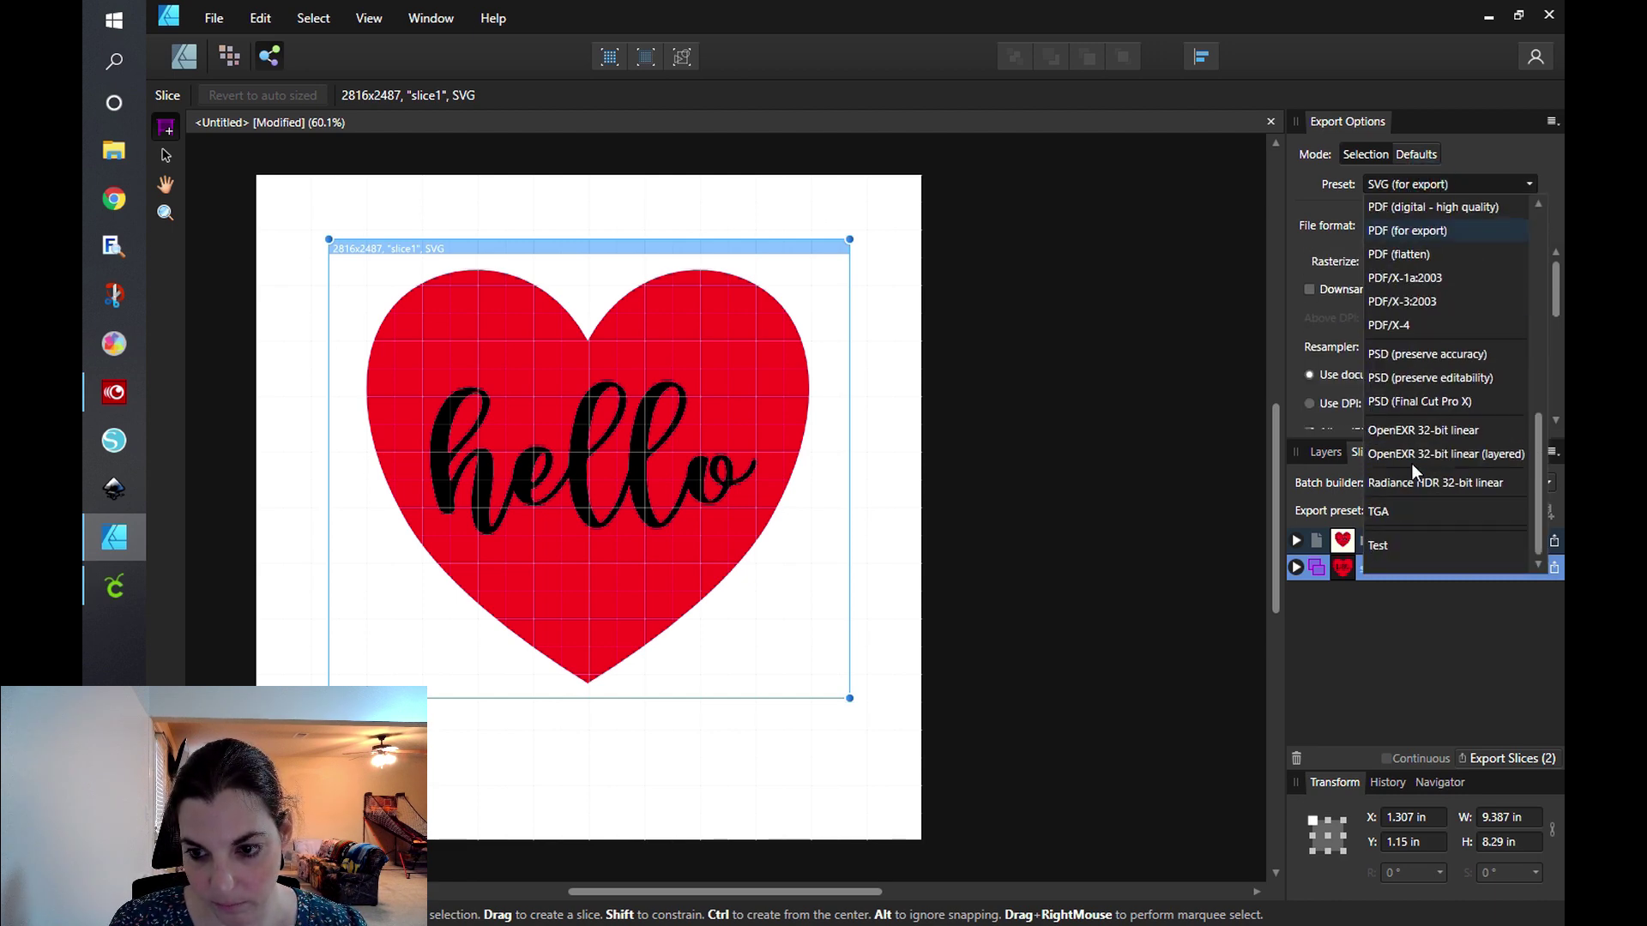
click(1391, 544)
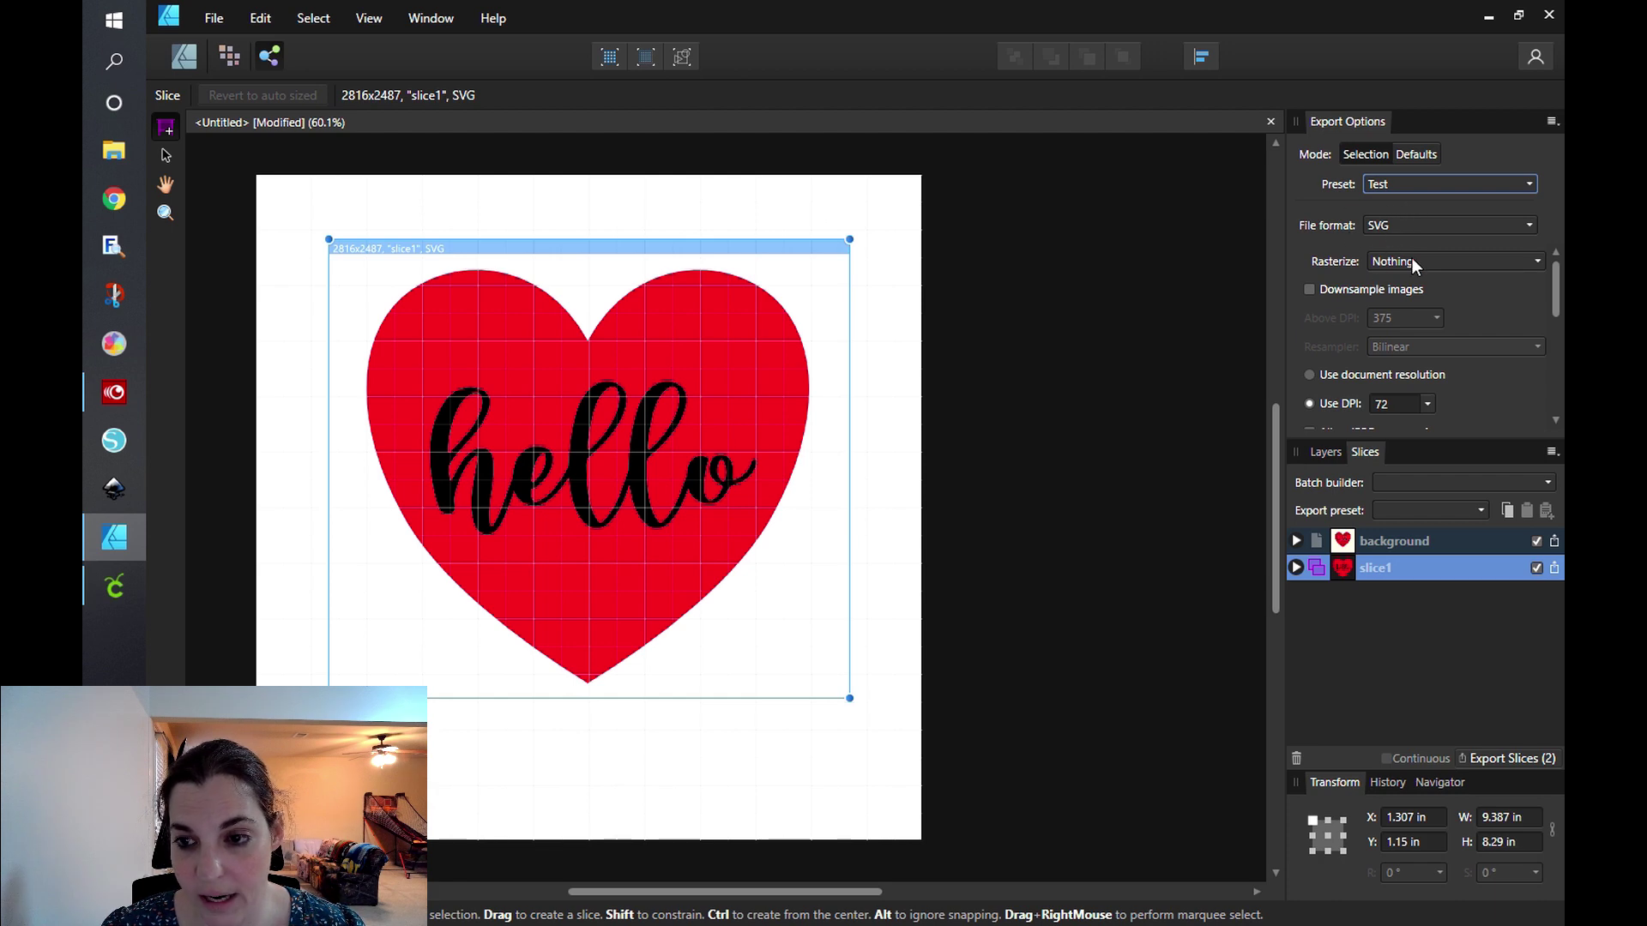
click(1343, 338)
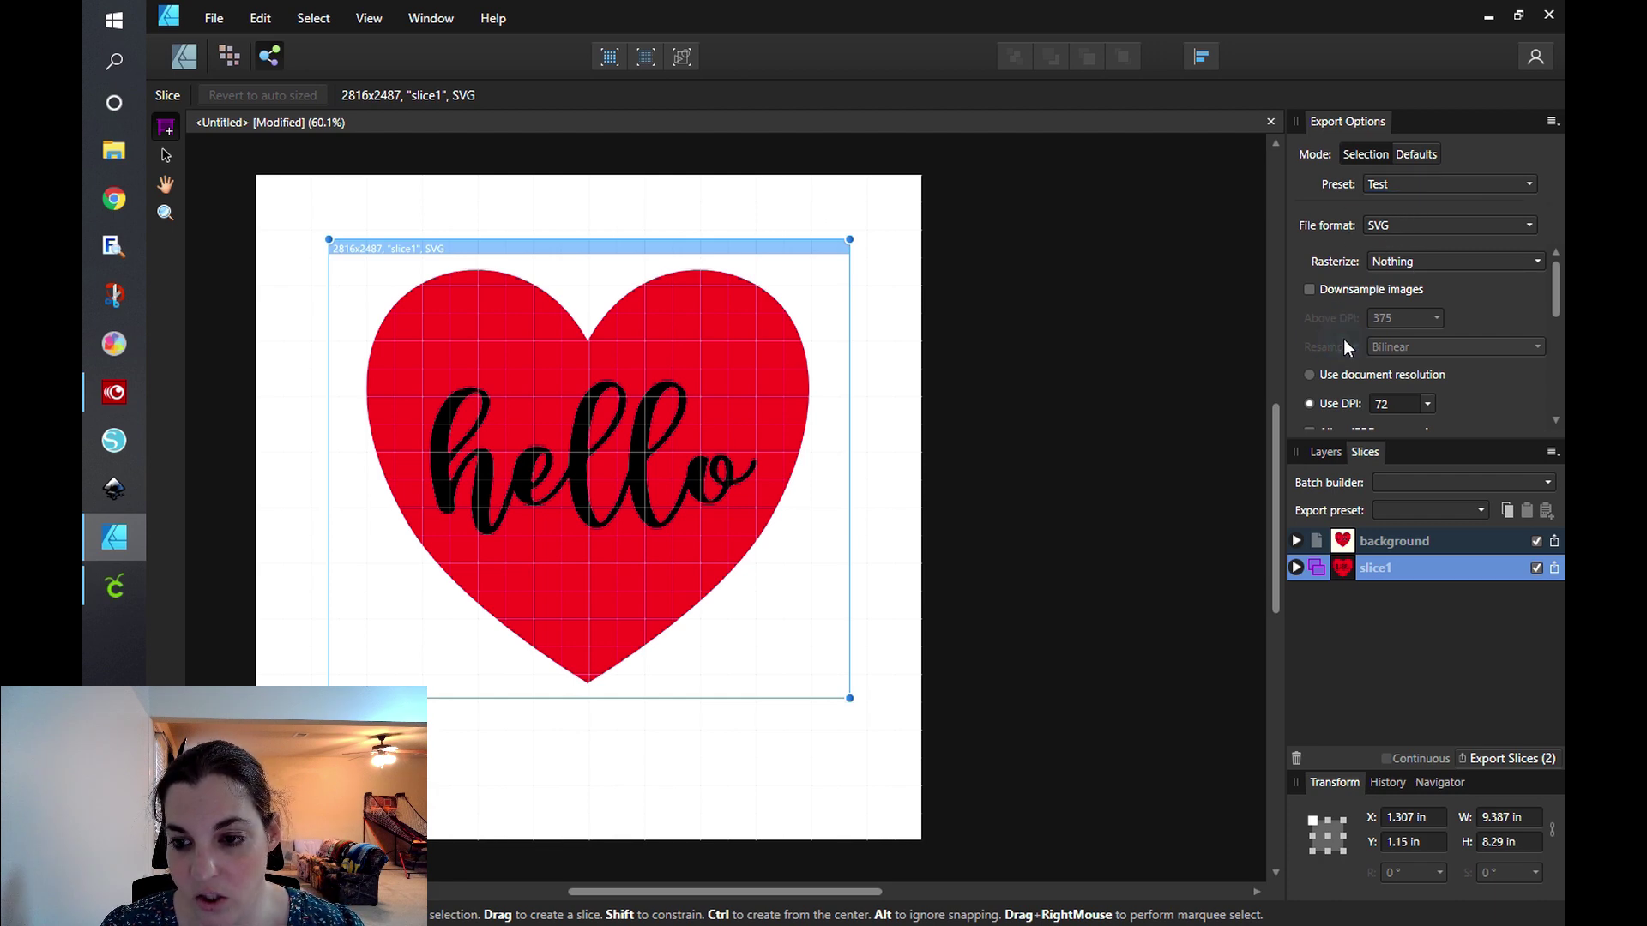
scroll(1343, 338, down, 1)
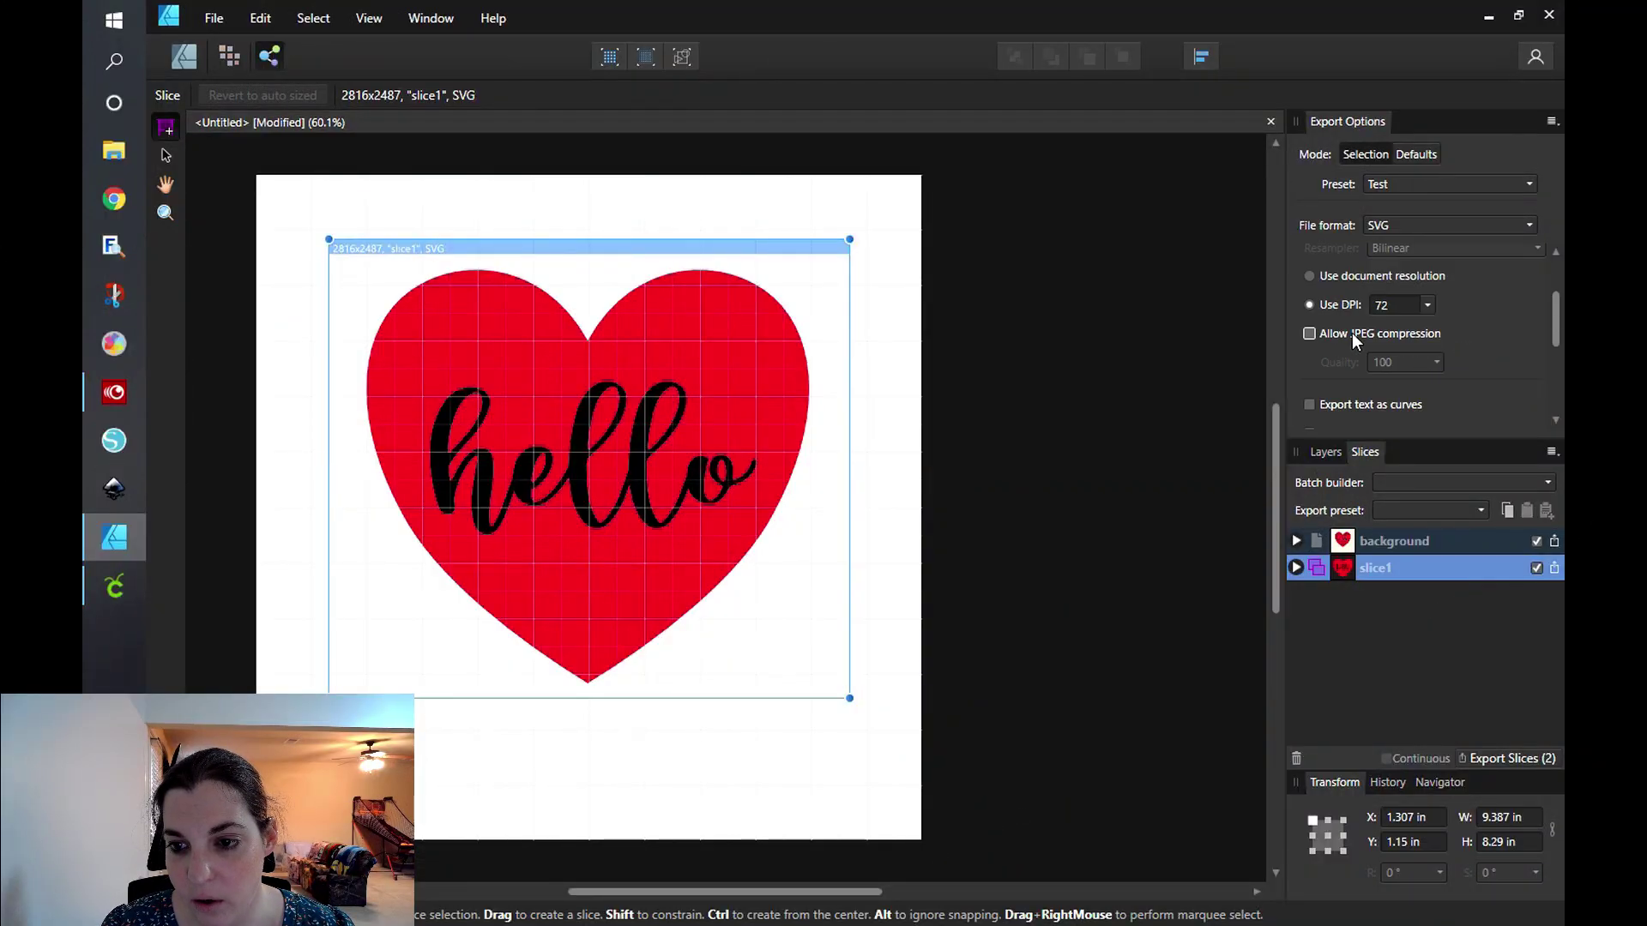
scroll(1456, 331, down, 6)
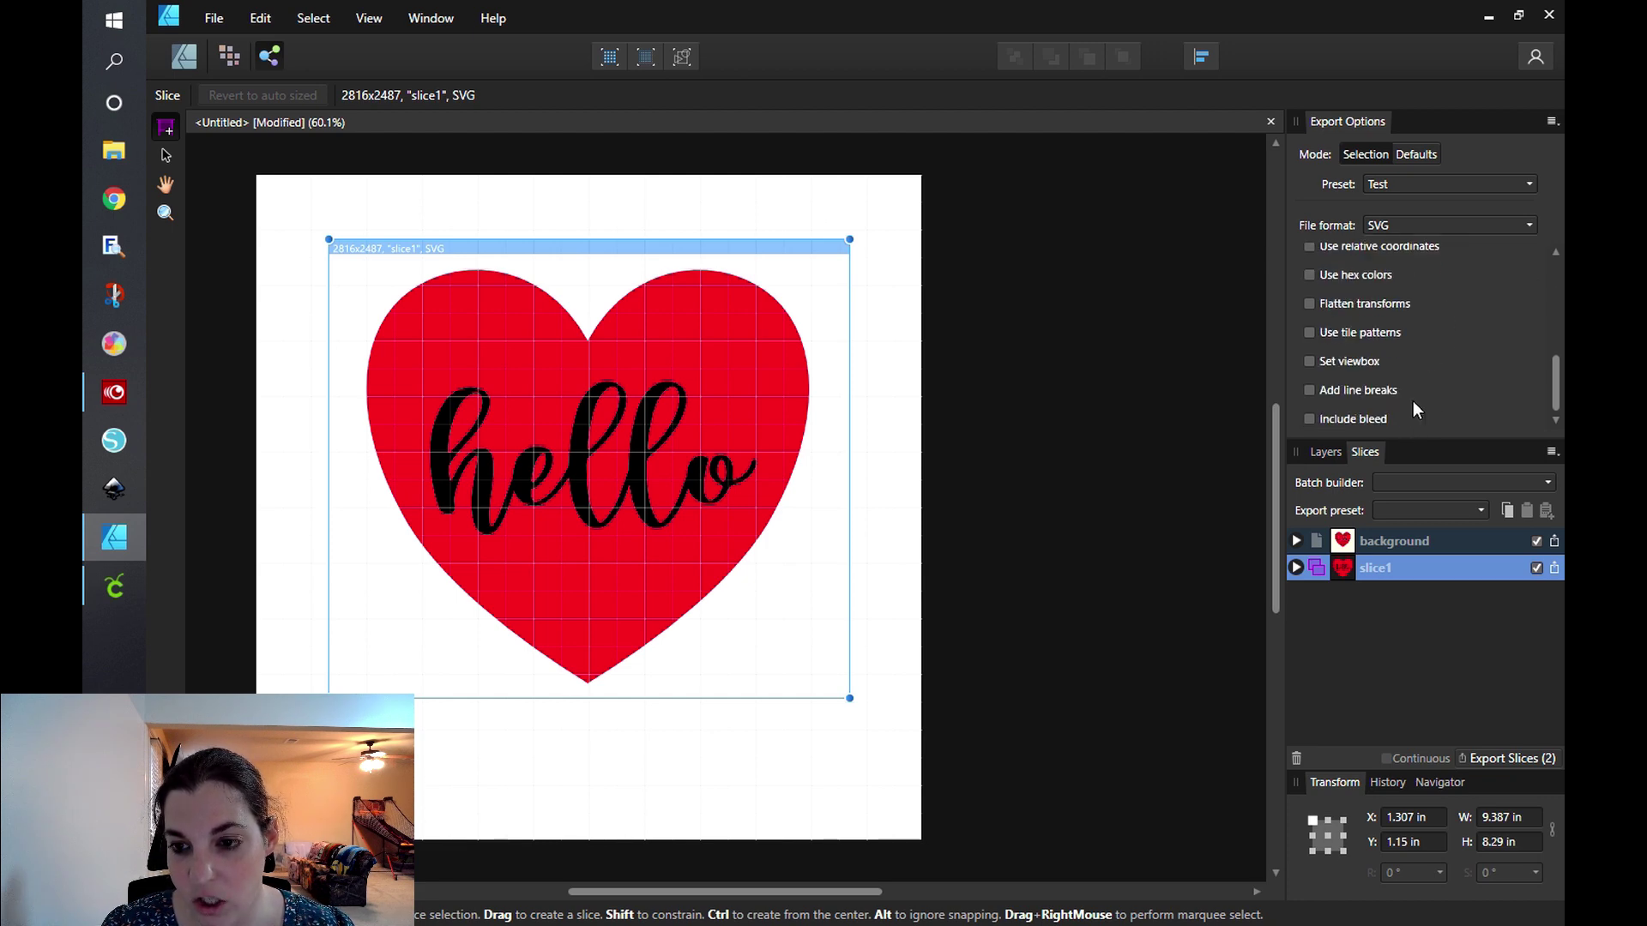
scroll(1413, 400, up, 3)
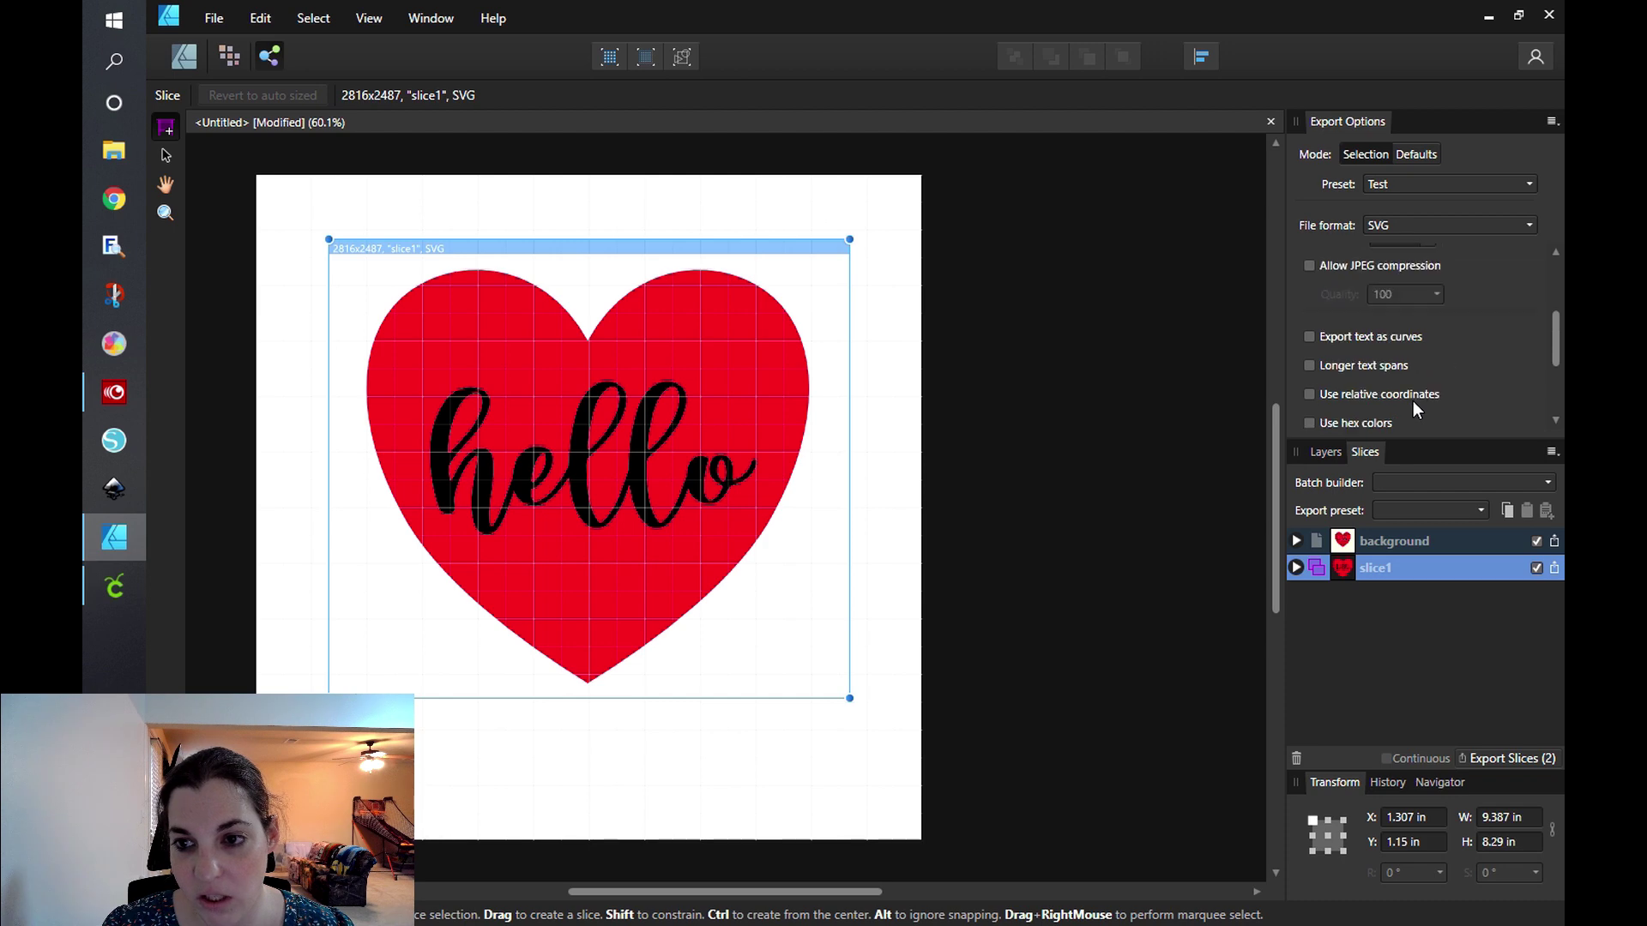
scroll(1412, 400, up, 3)
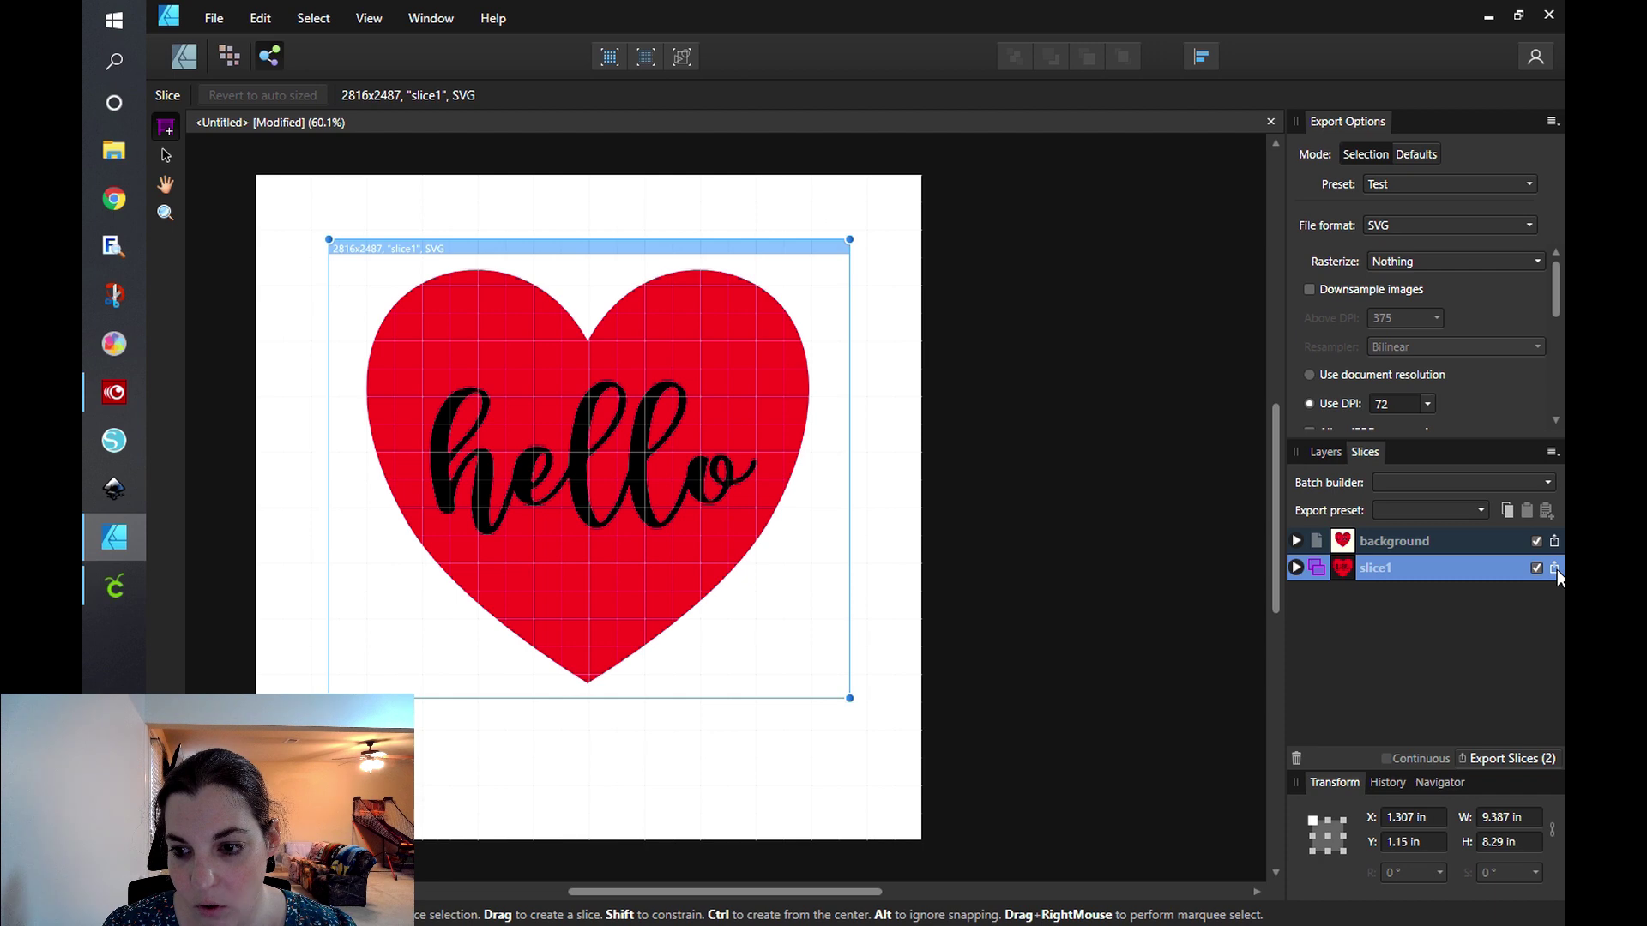
Export slice1 as SVG, replacing 'ad export test2' on the Desktop.
click(1555, 567)
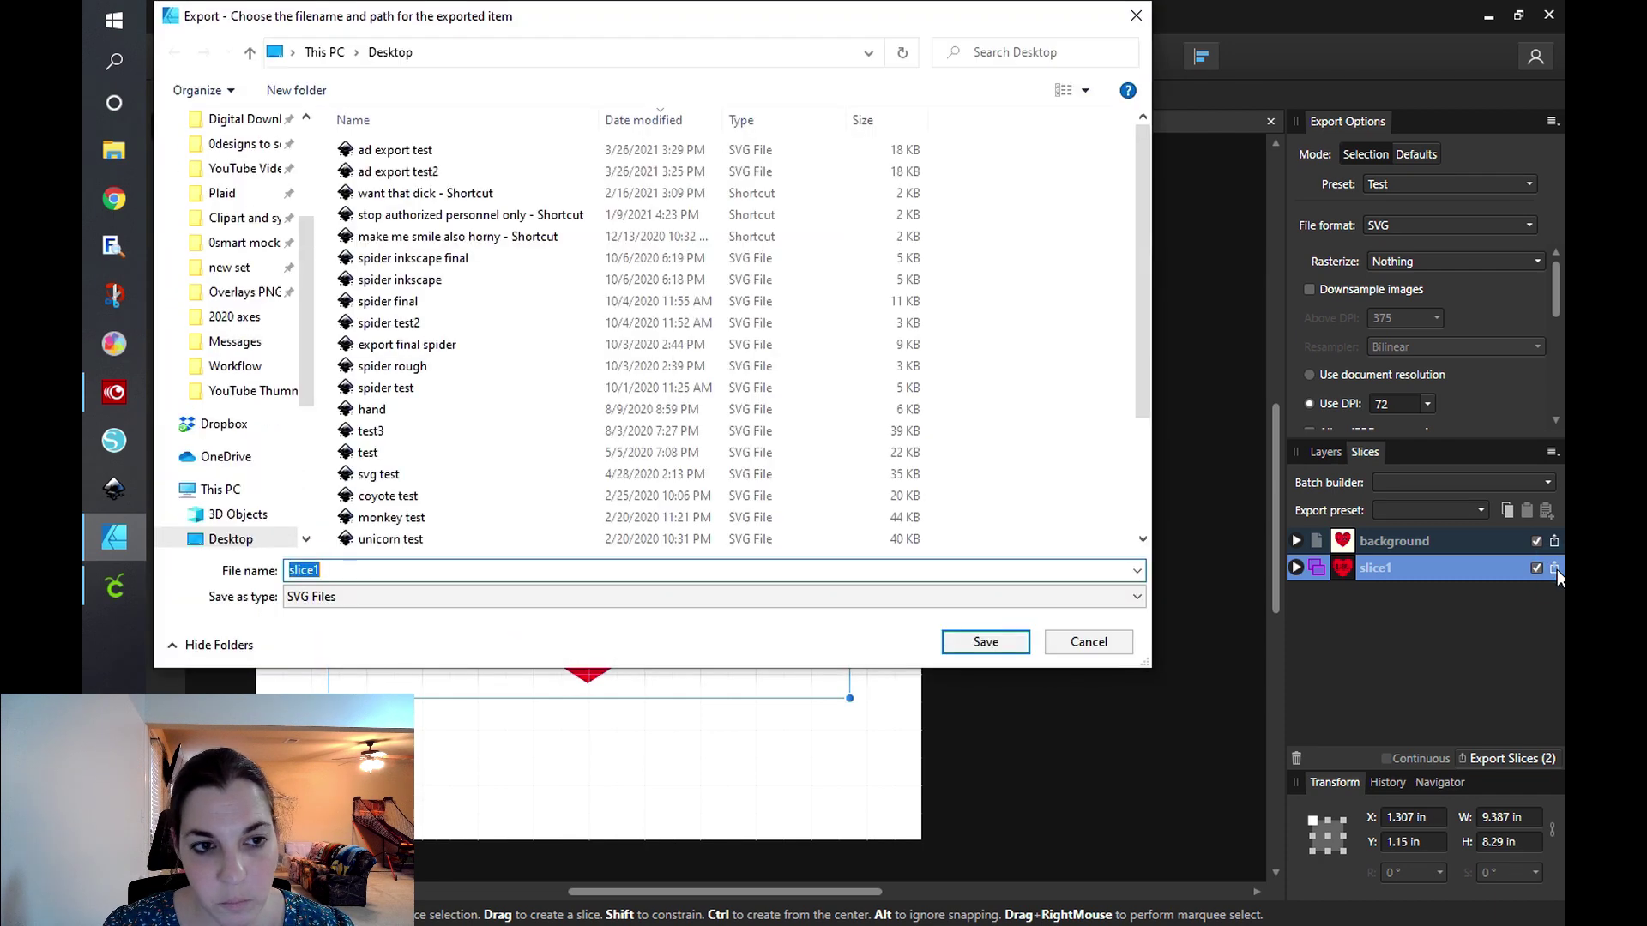
click(418, 174)
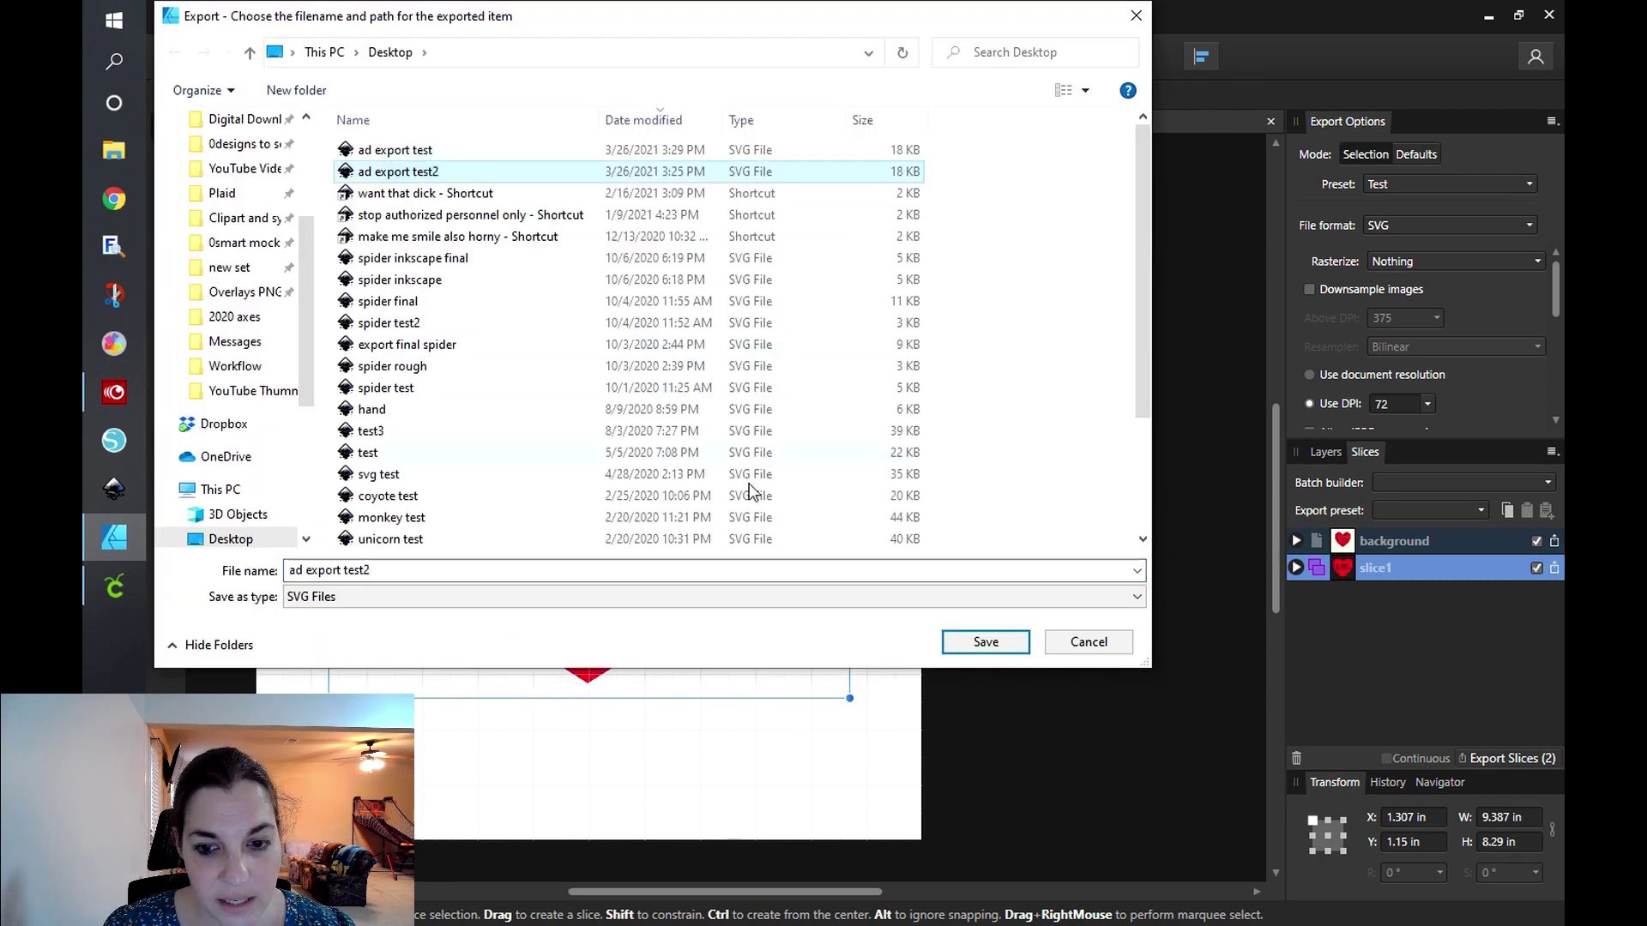
click(984, 644)
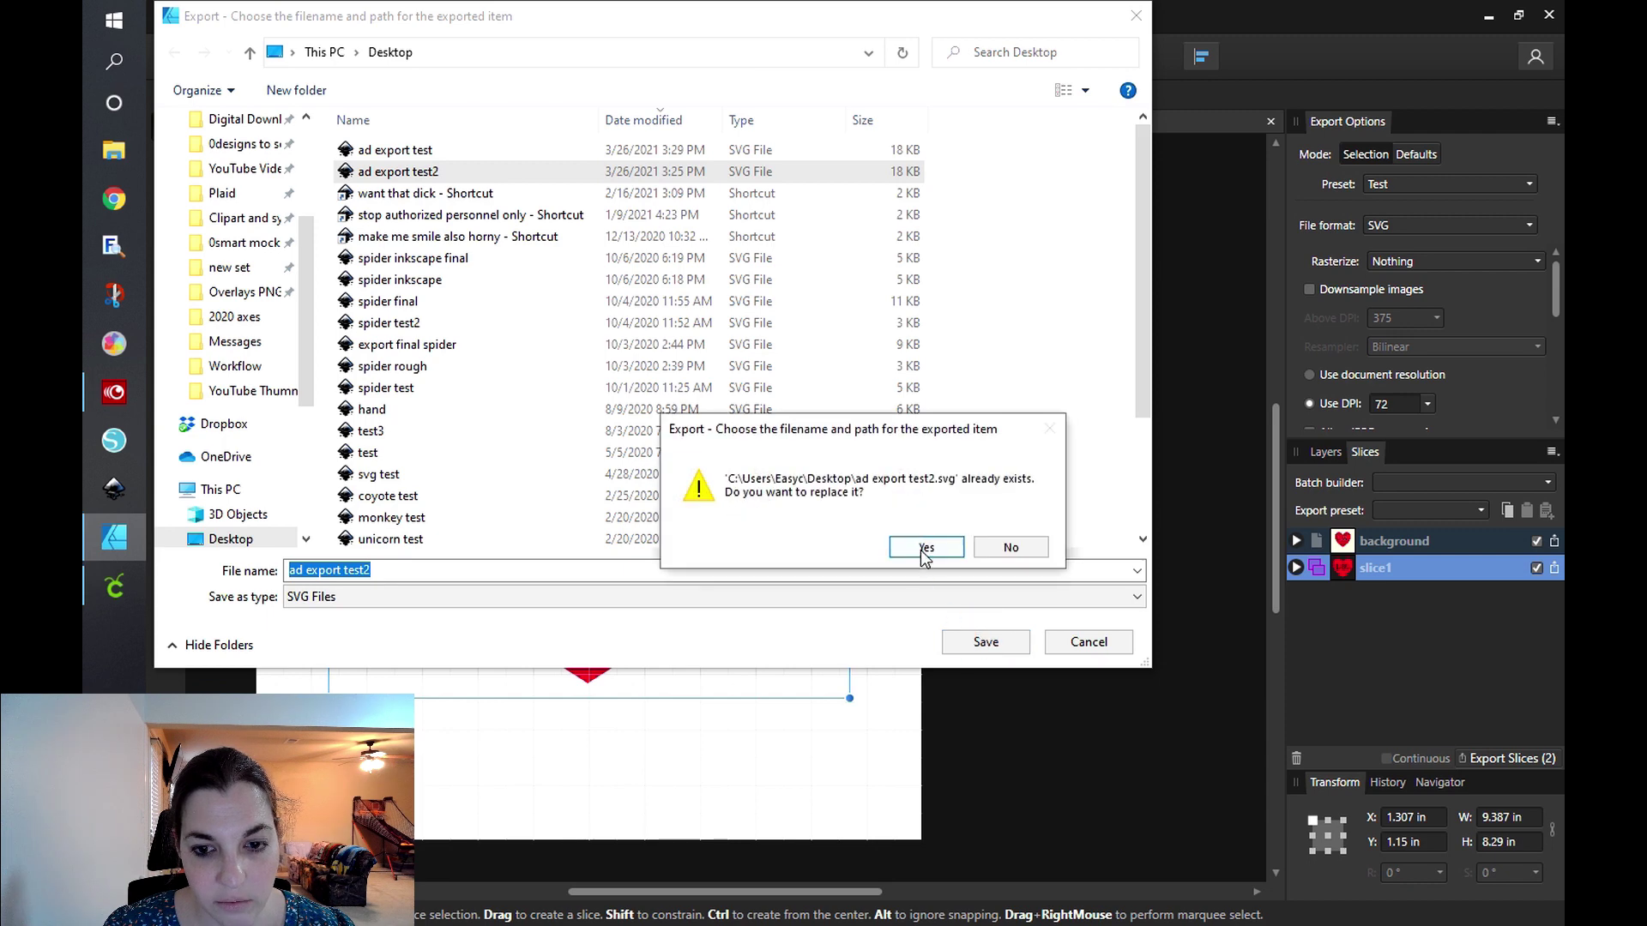
click(924, 546)
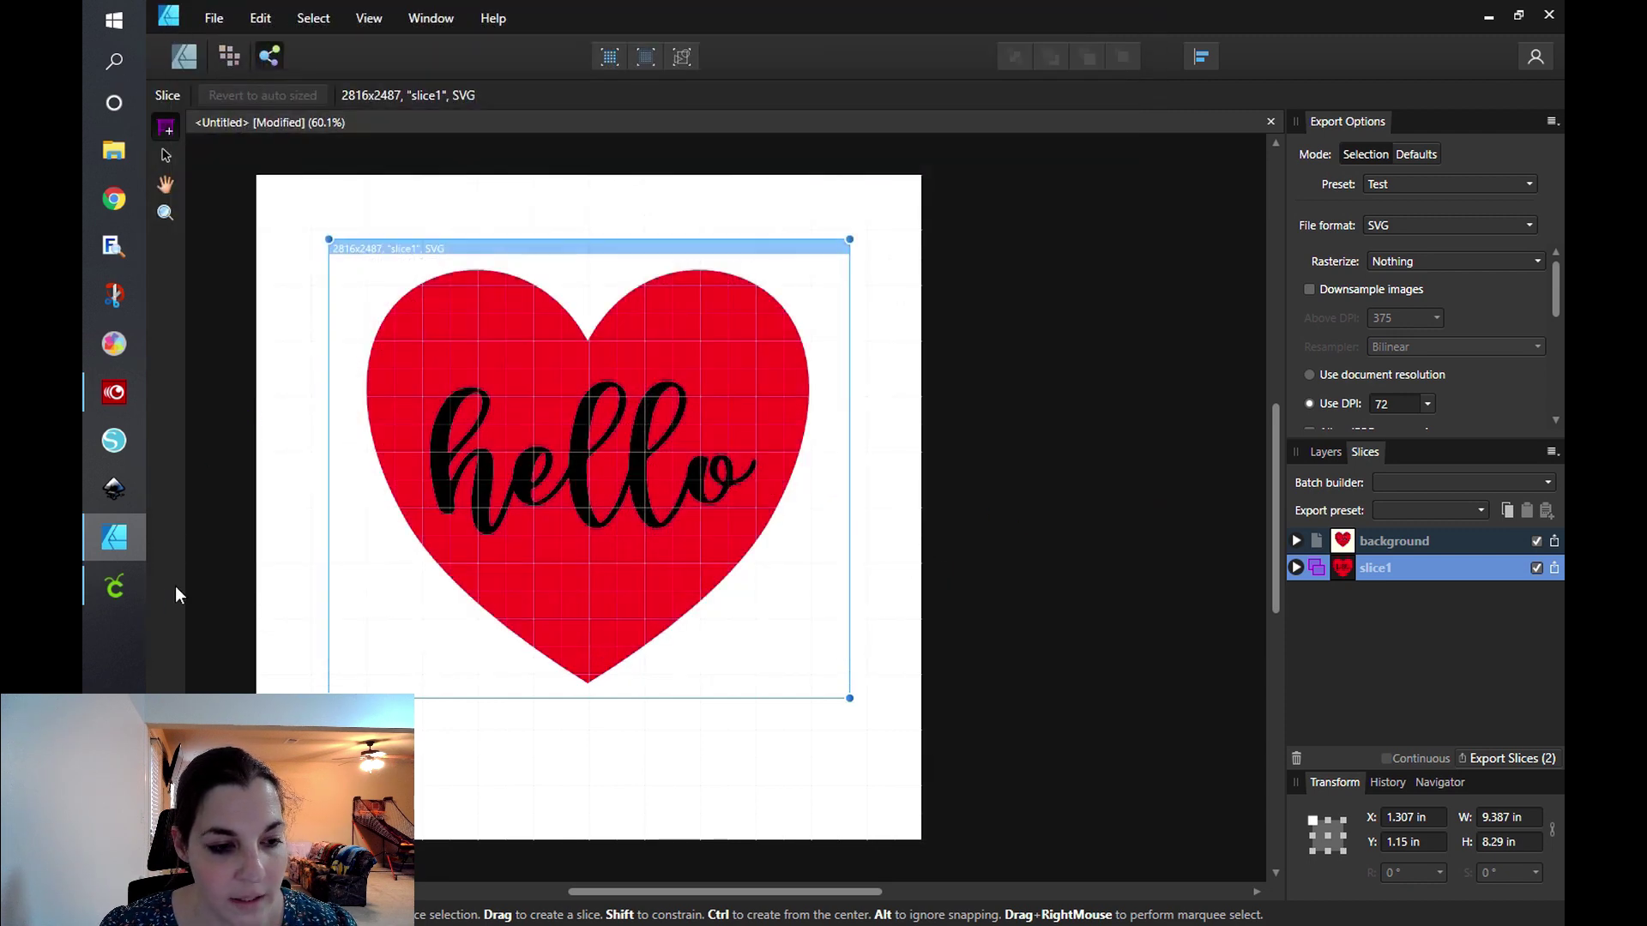
click(116, 594)
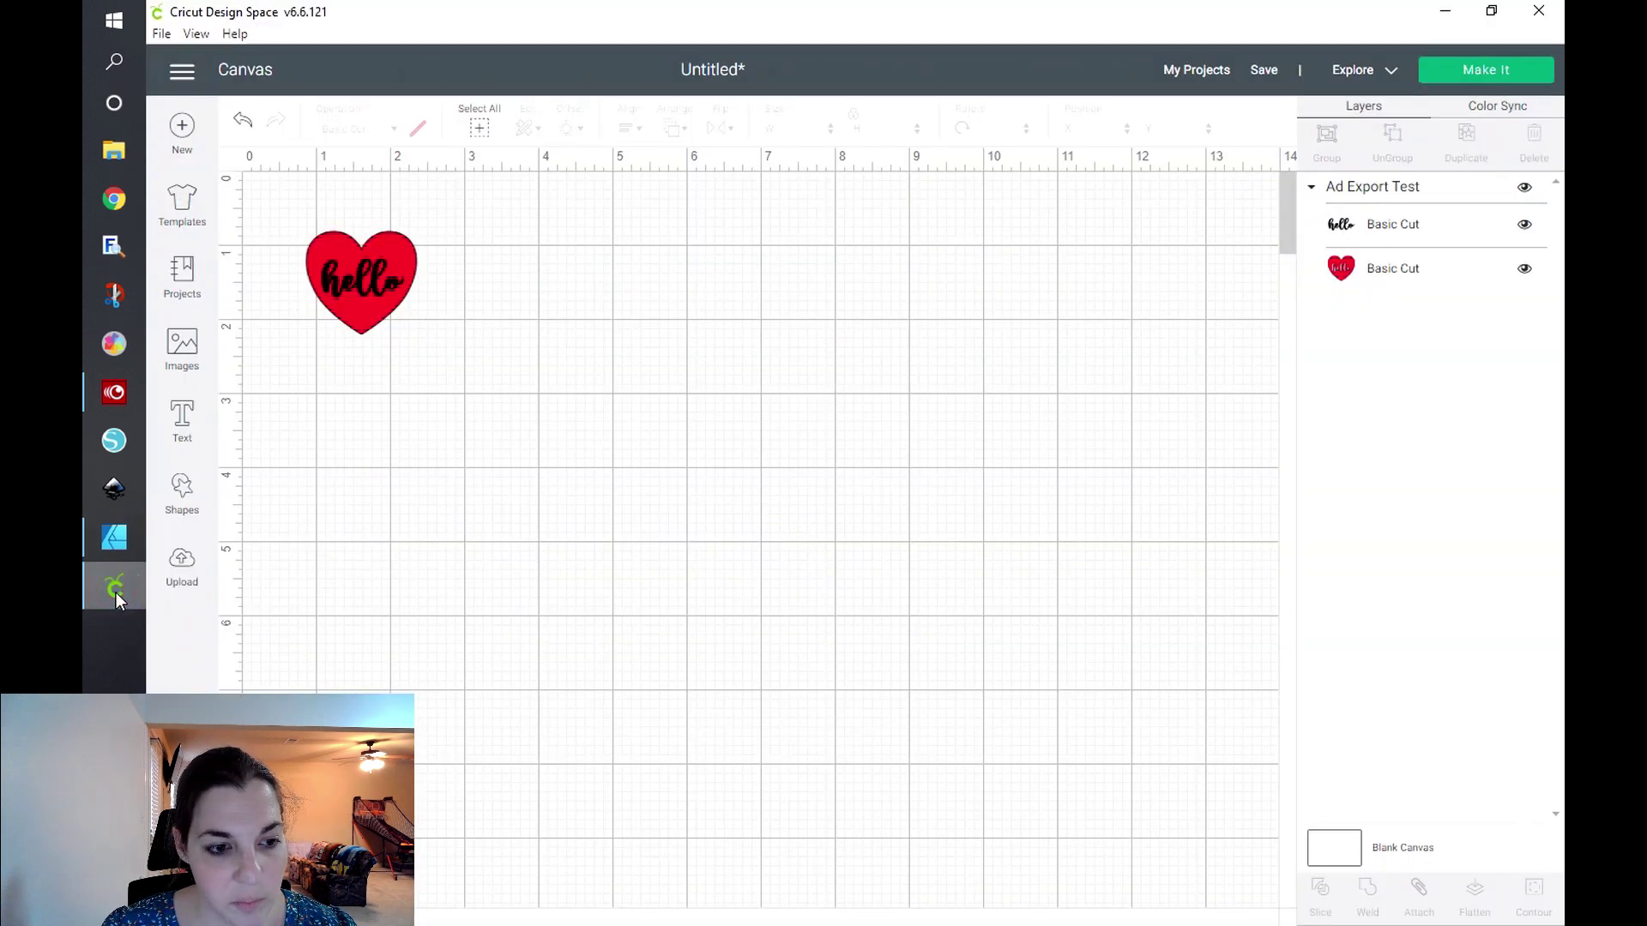
Upload 'ad export test2' to Design Space and insert it at 8.876 × 8.292 in.
click(184, 575)
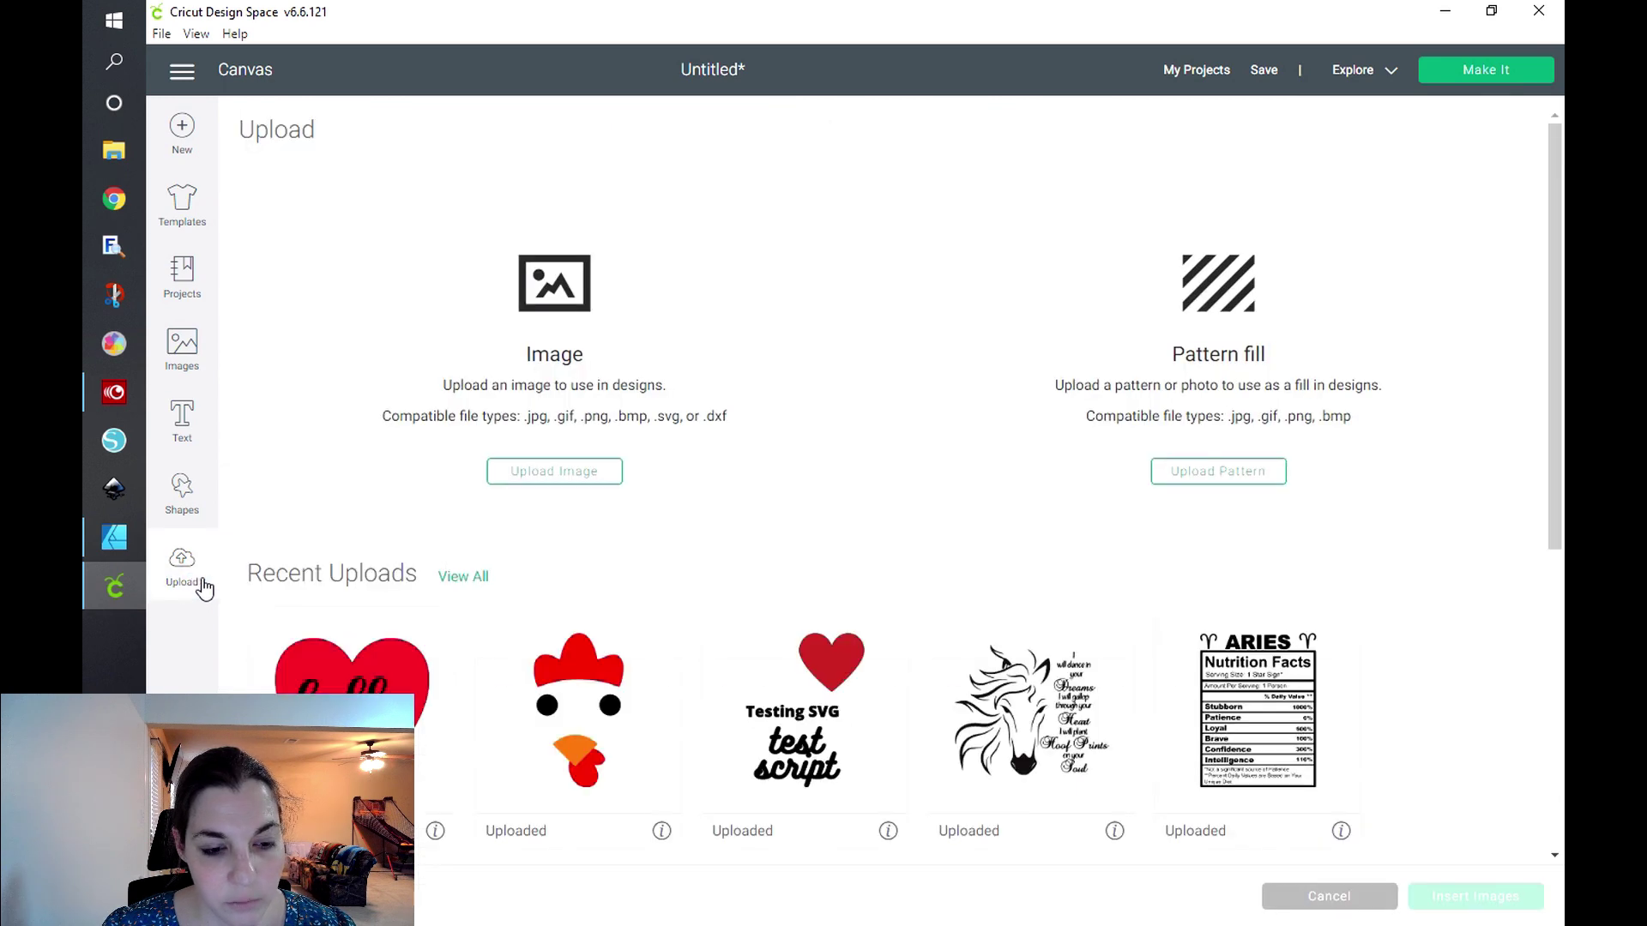
click(525, 477)
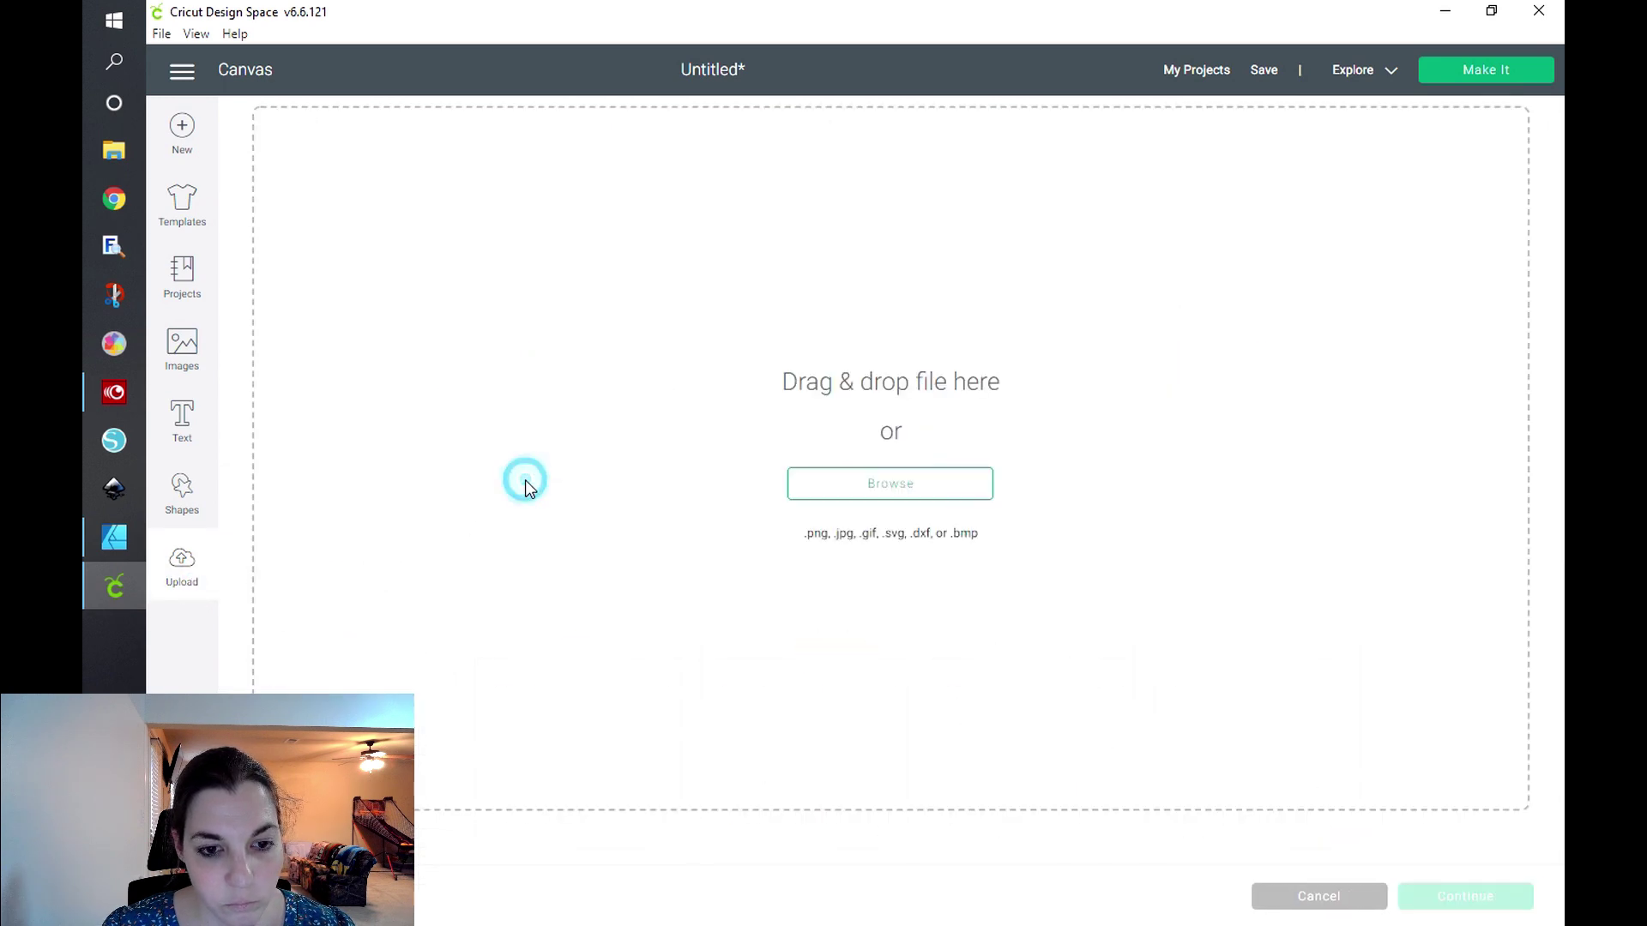
click(894, 485)
click(503, 171)
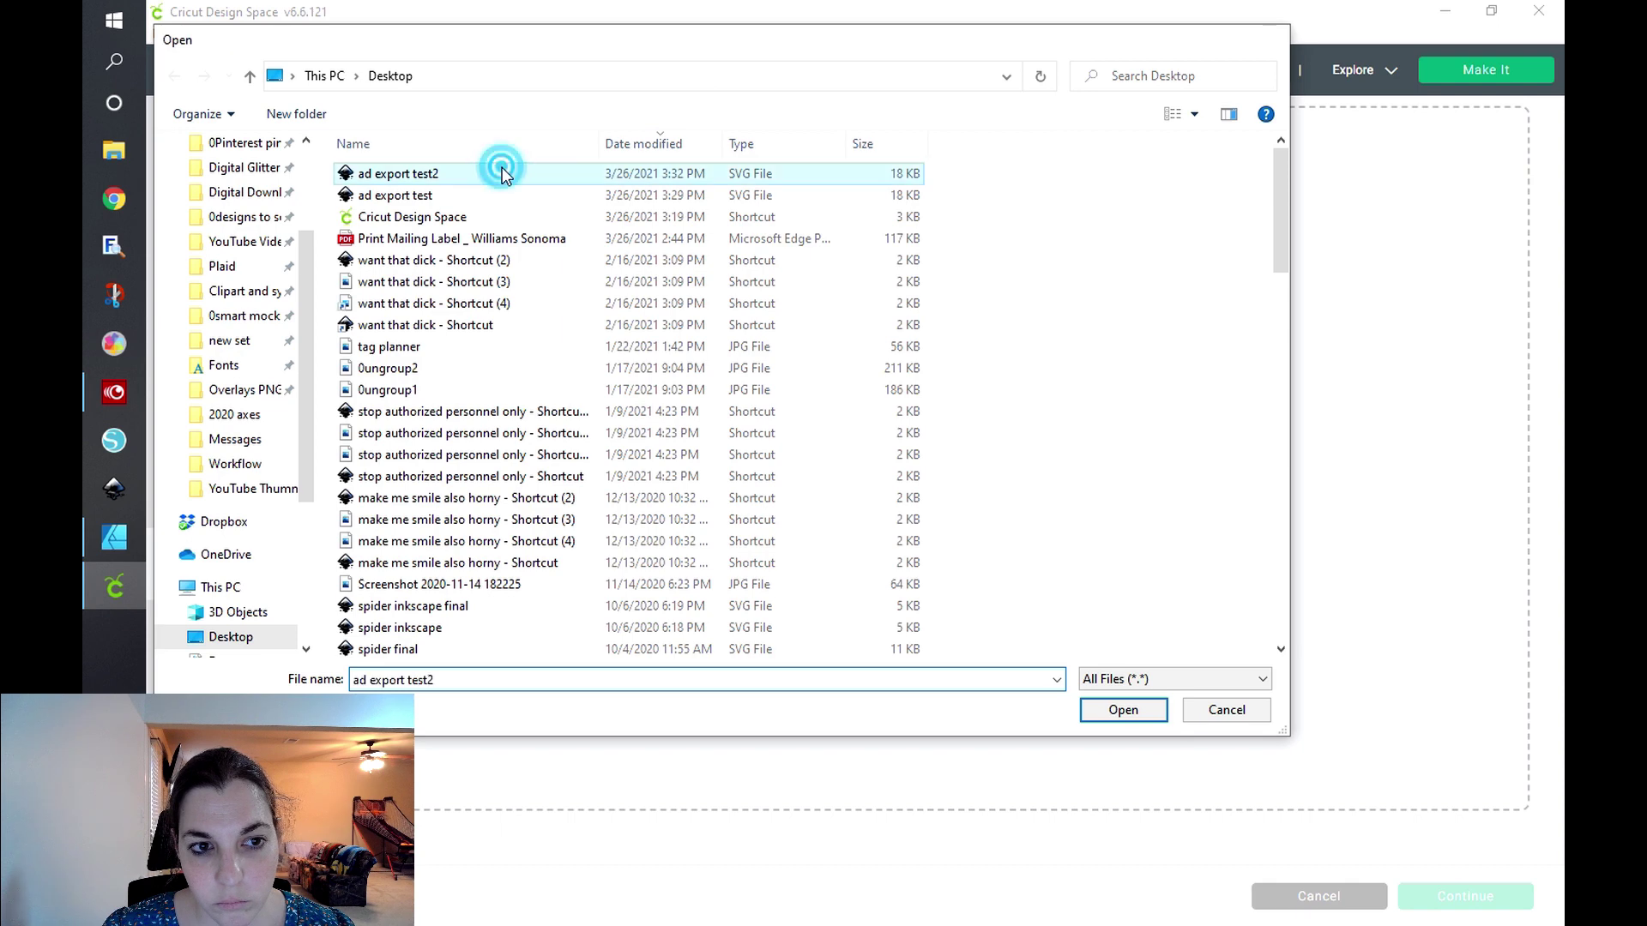
click(501, 171)
click(1472, 899)
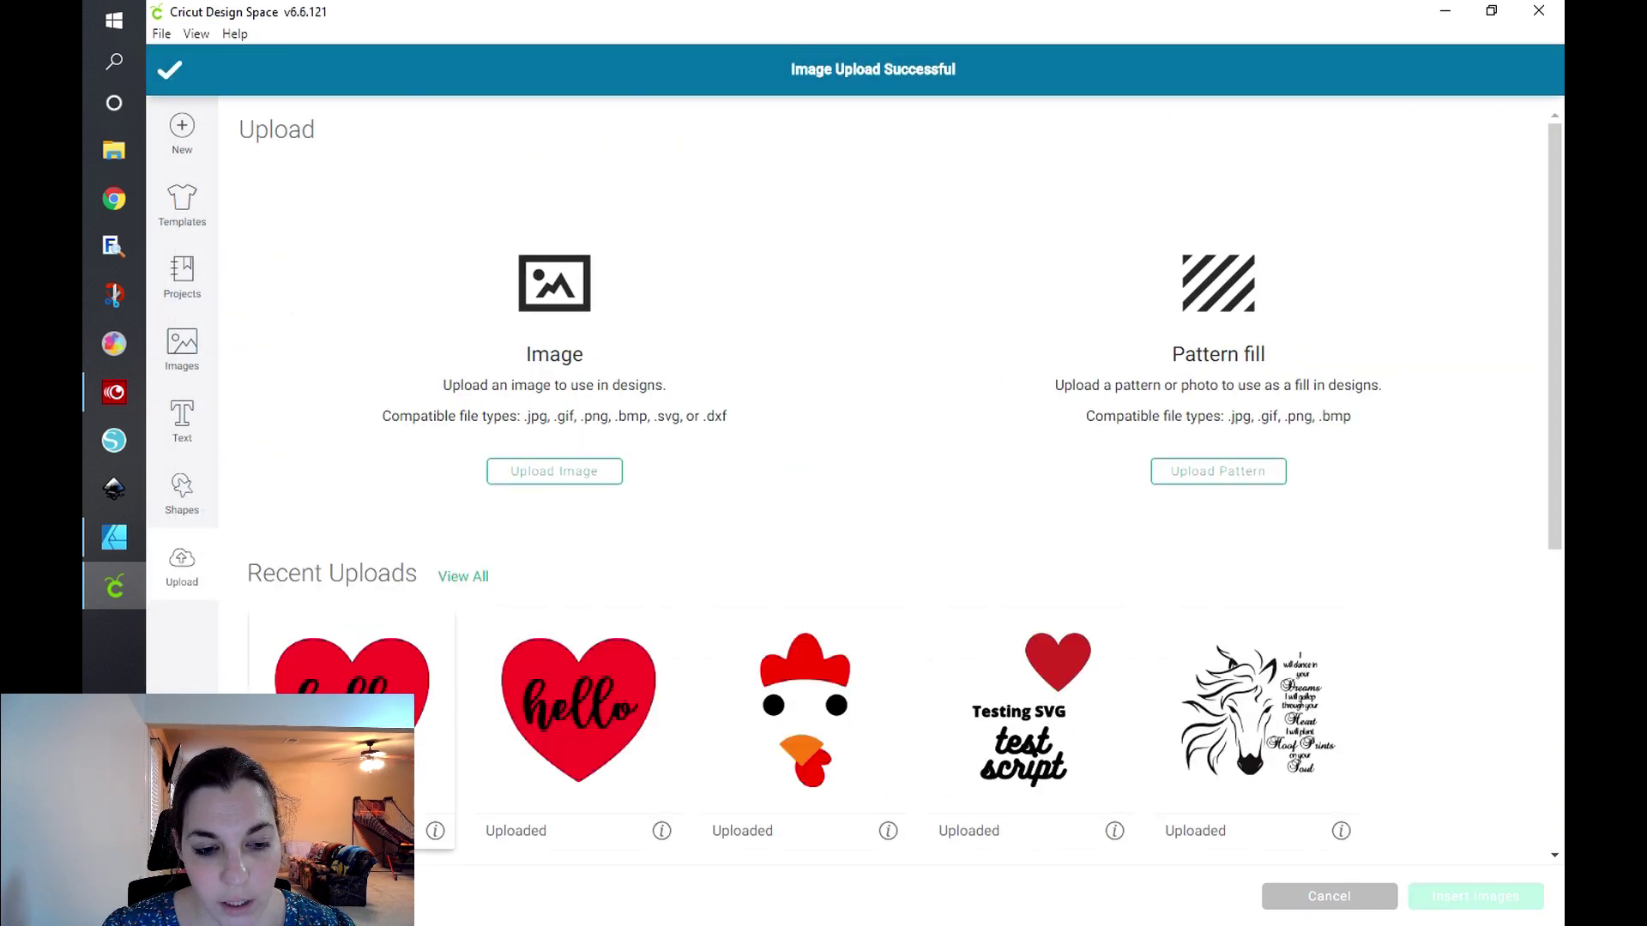
click(352, 669)
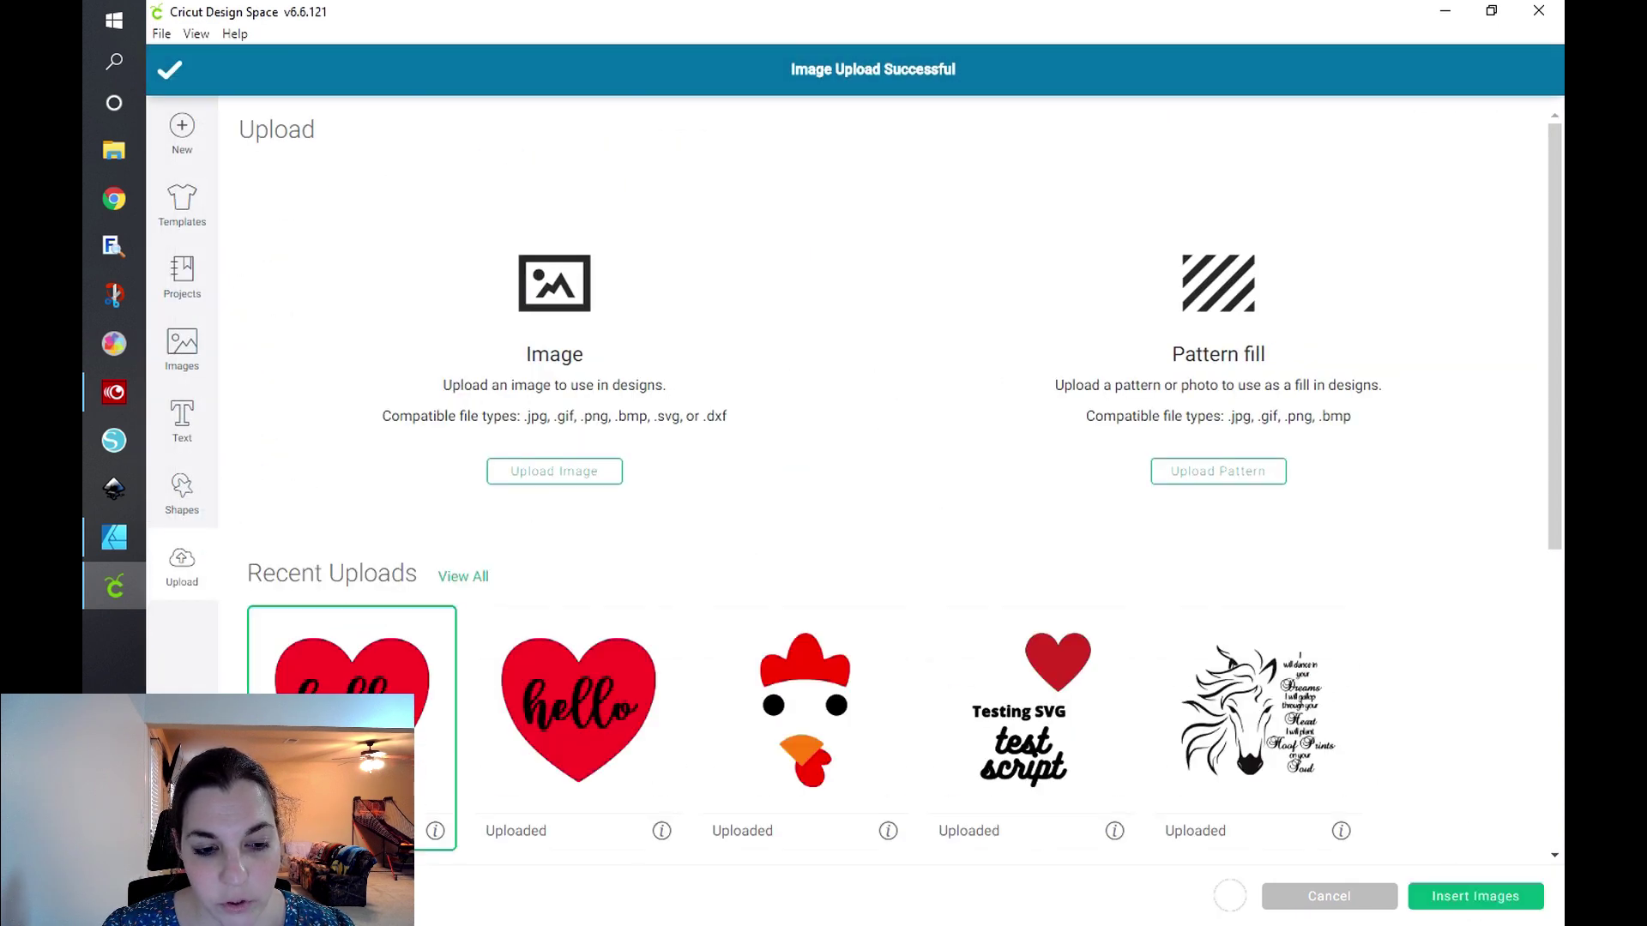
click(1501, 897)
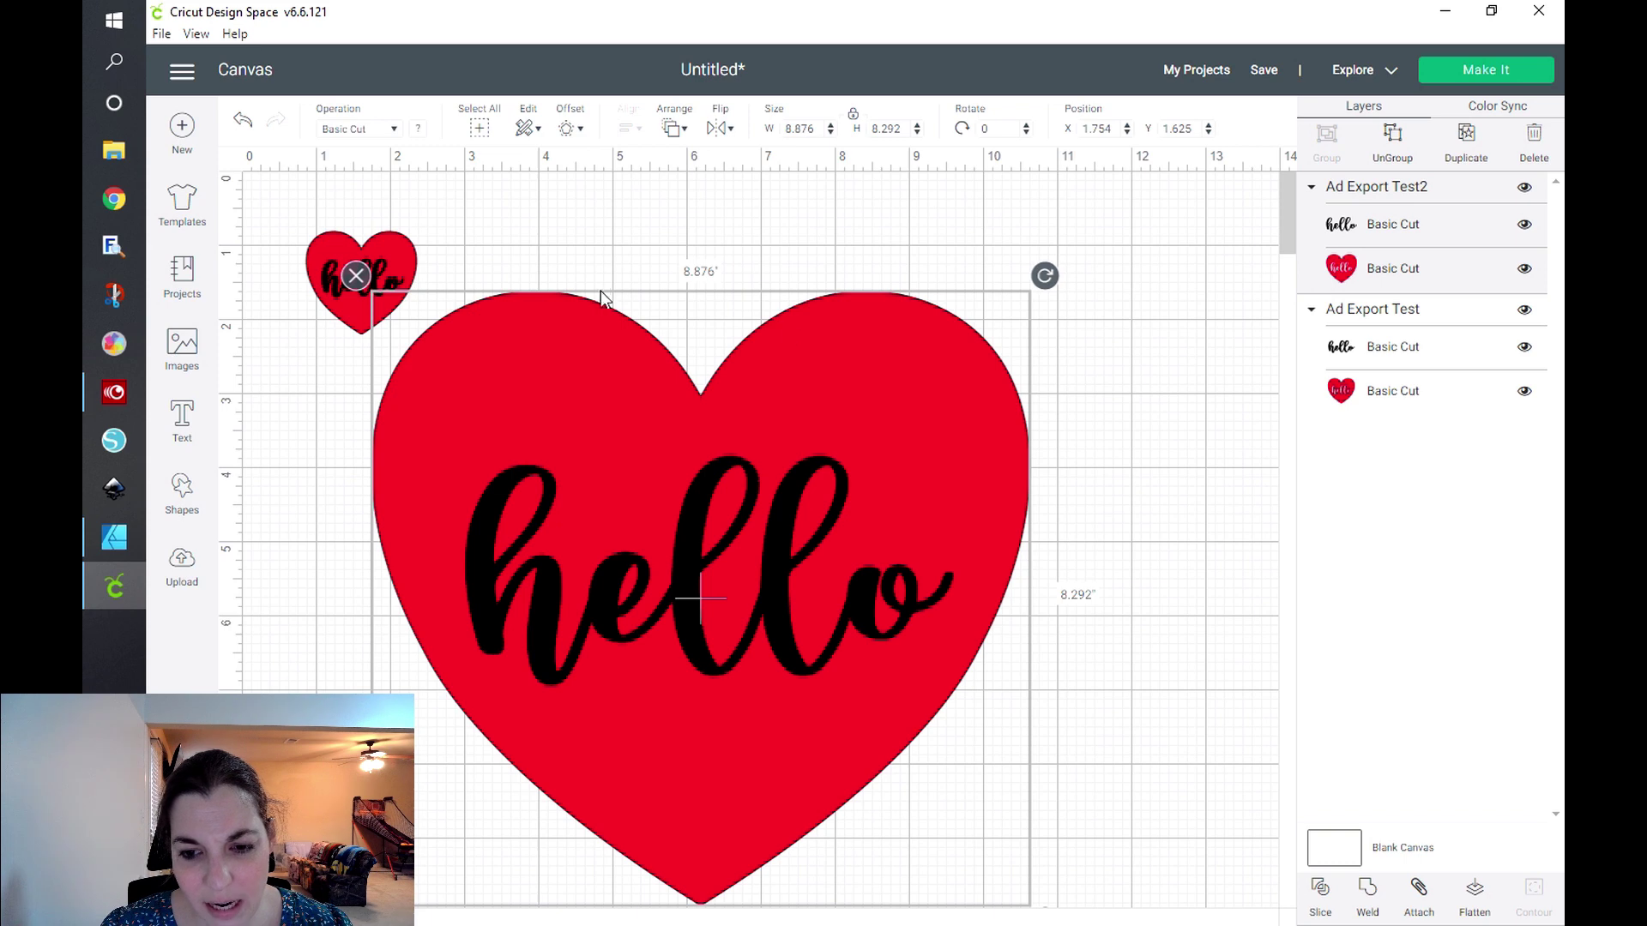
click(114, 535)
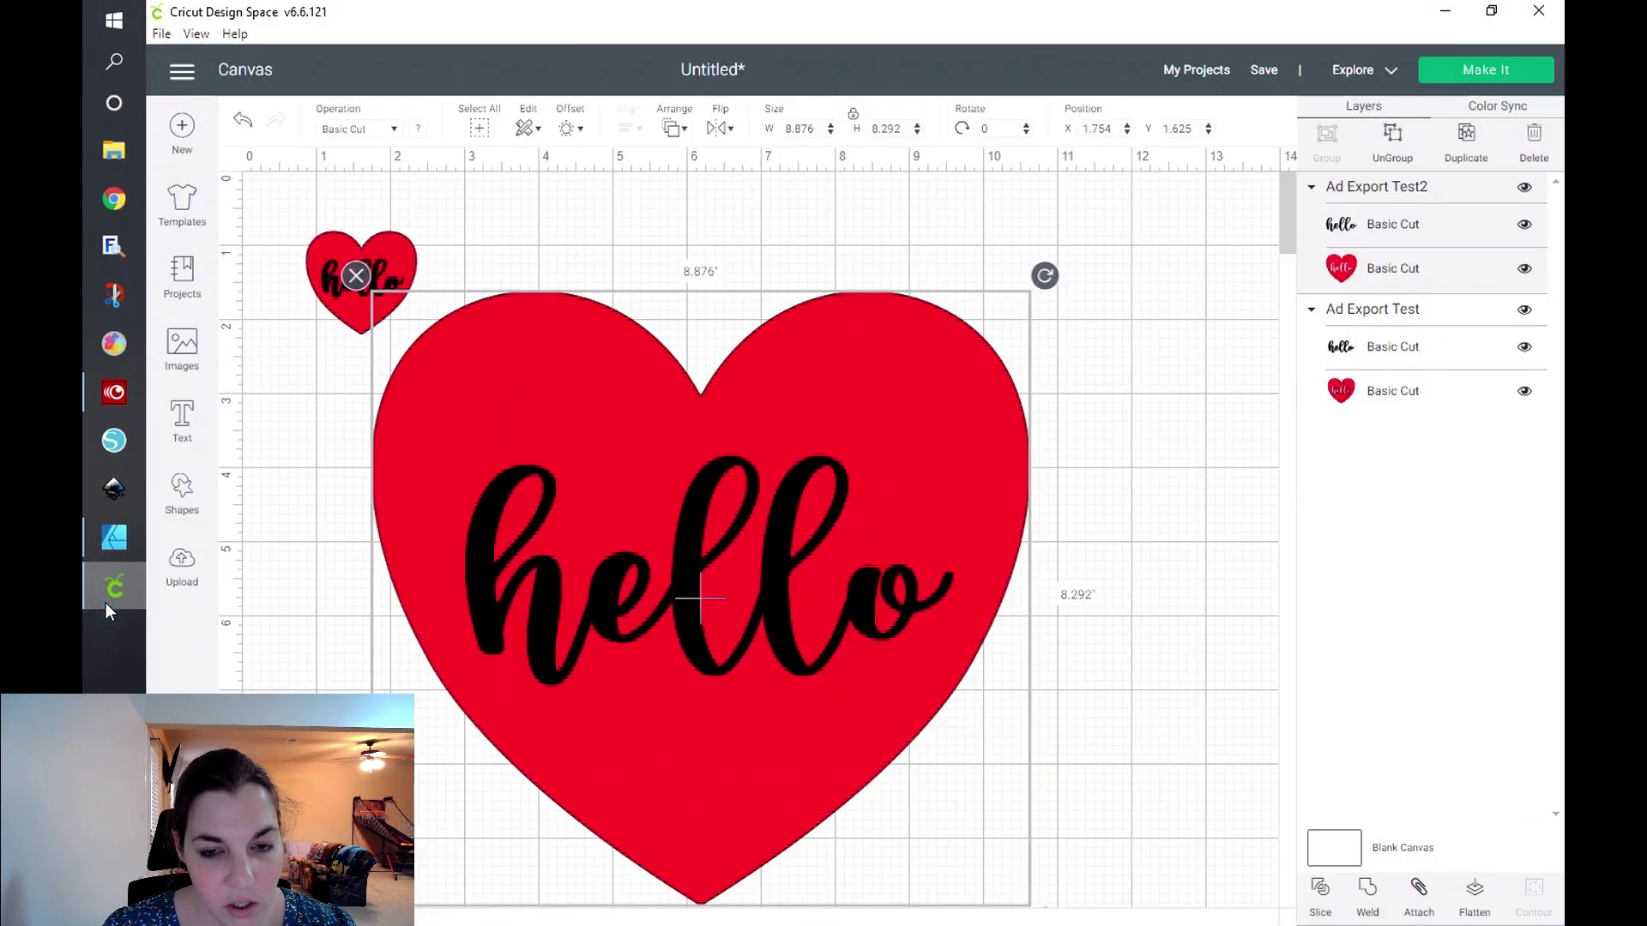
Return to the Designer persona and start a new document with the 12 × 12 in Paper preset.
click(114, 586)
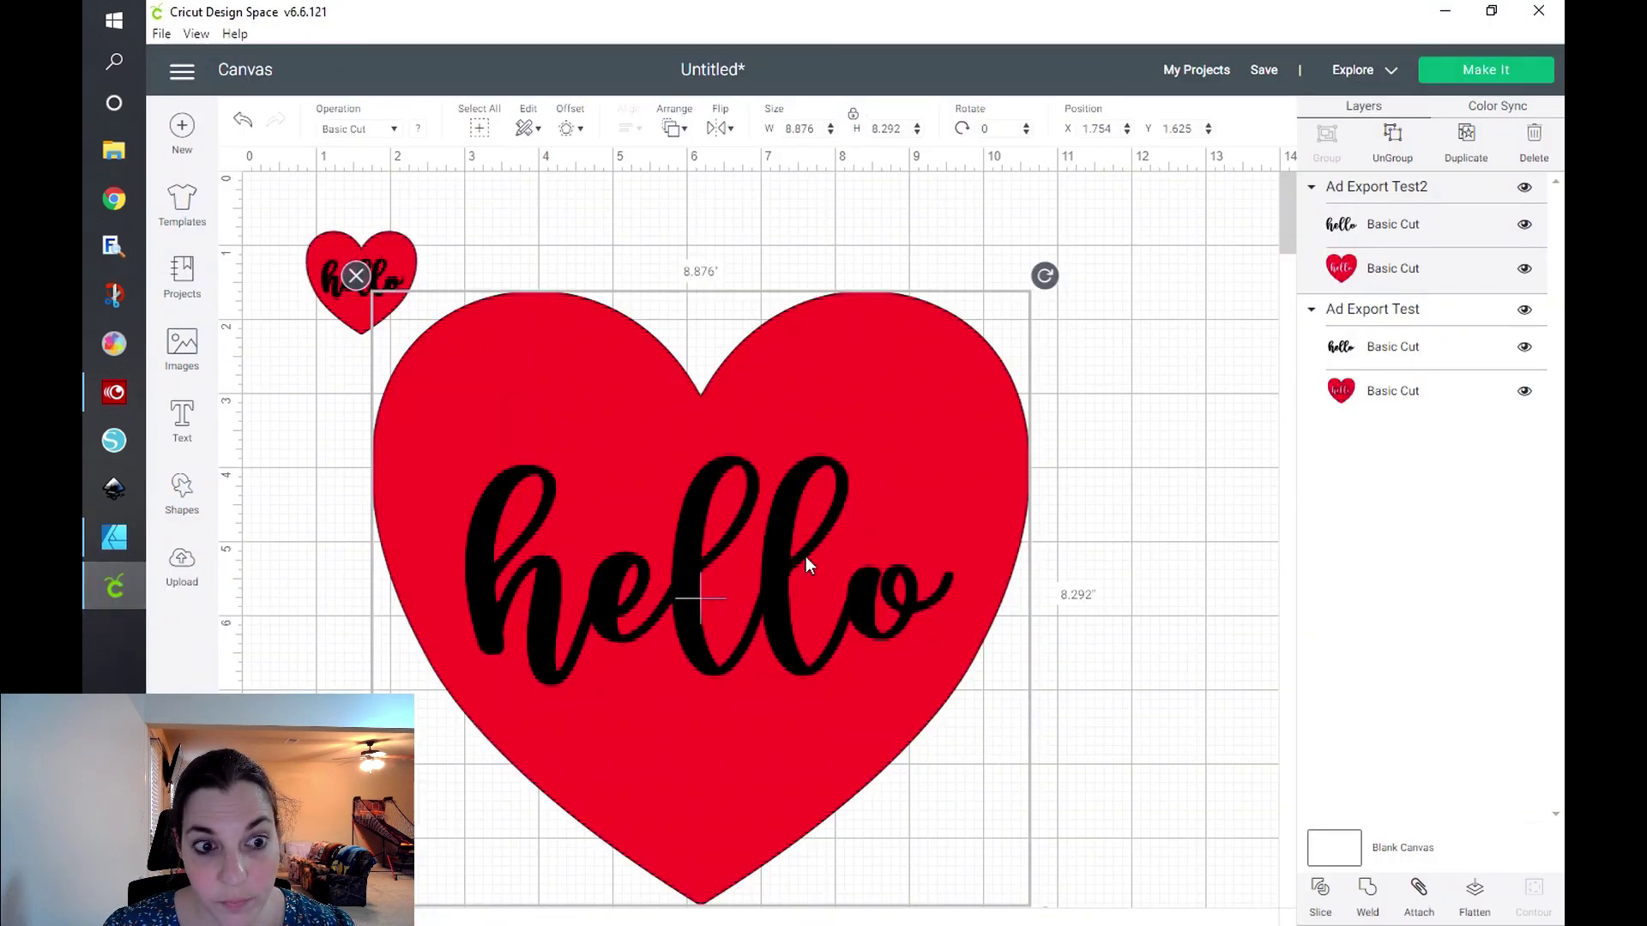
click(118, 540)
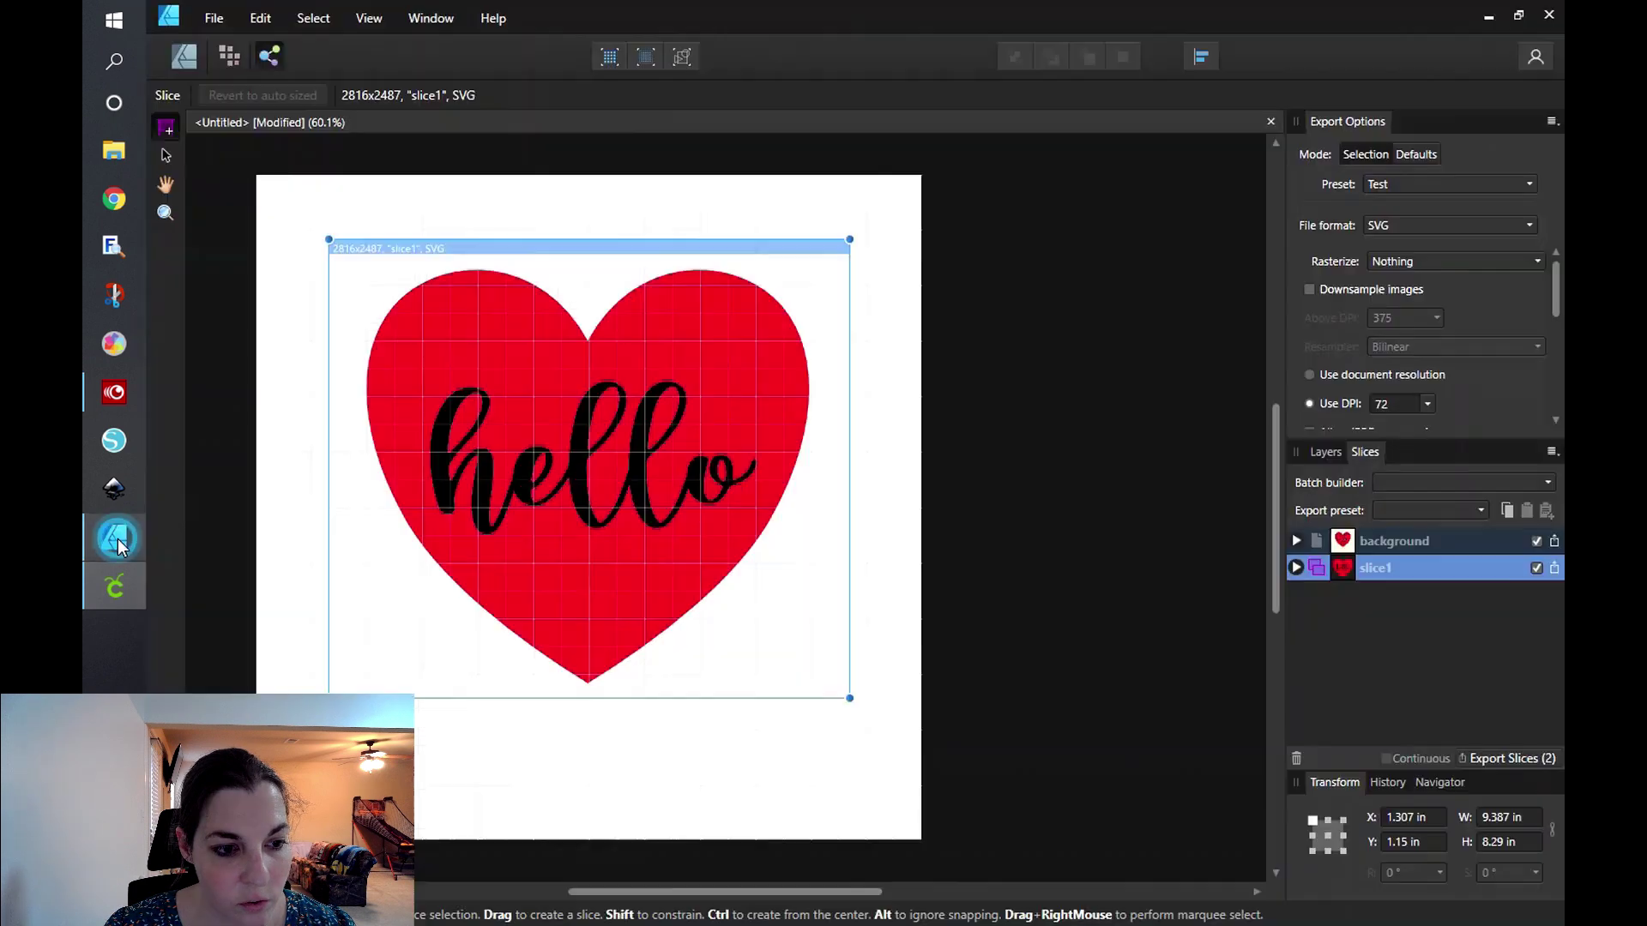
click(187, 60)
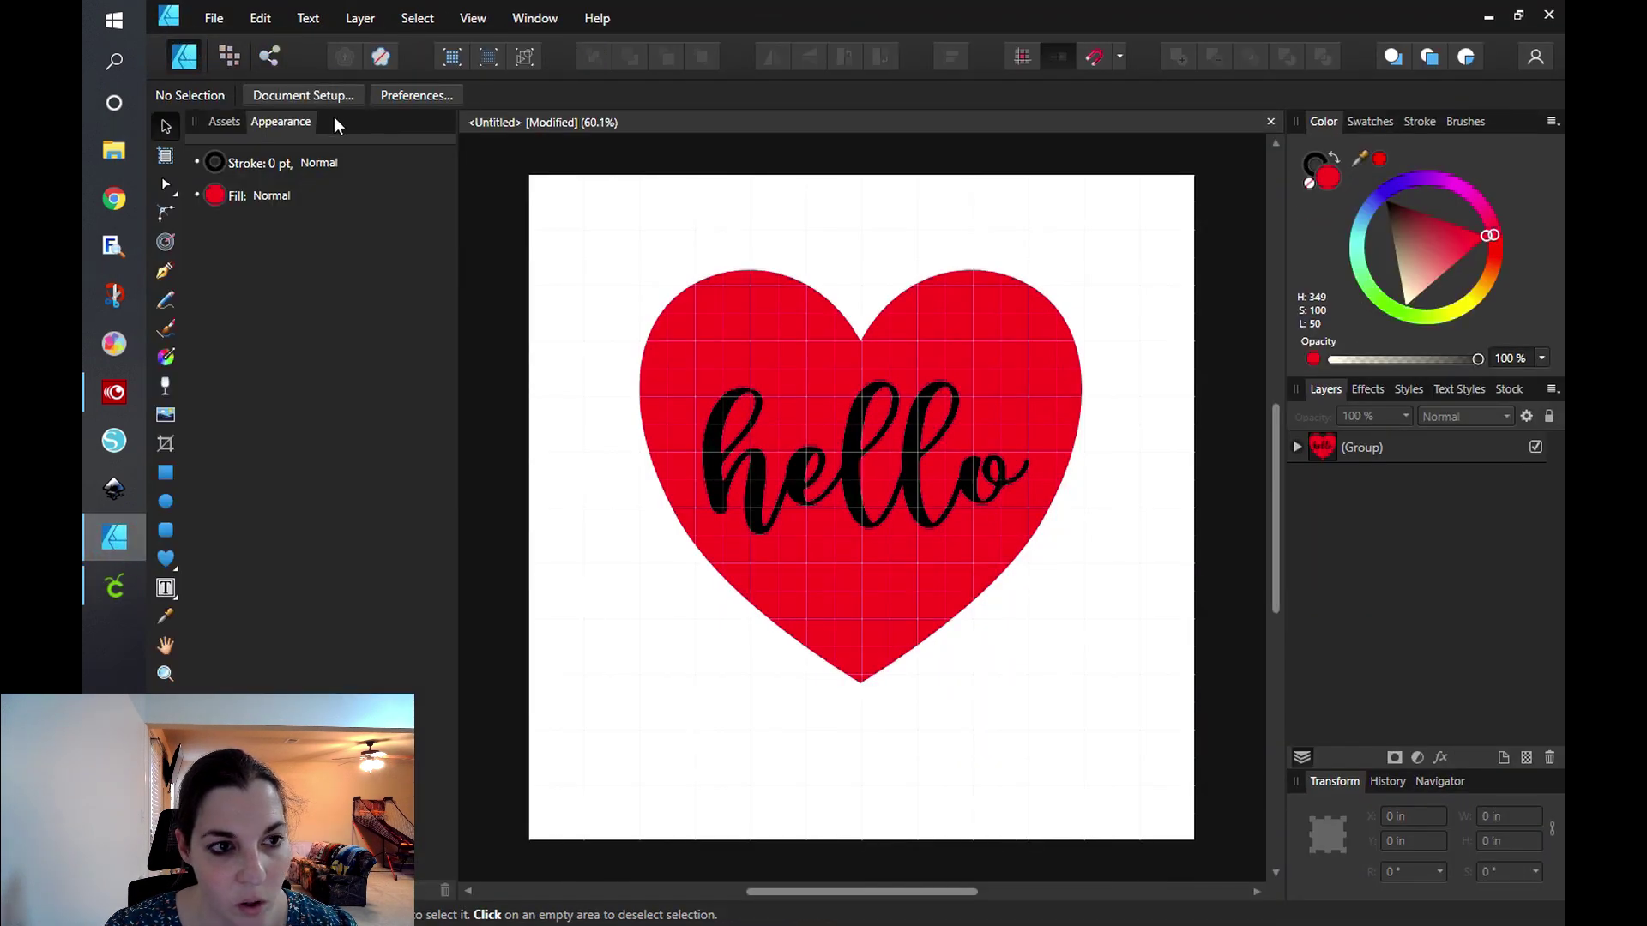
click(215, 19)
click(230, 63)
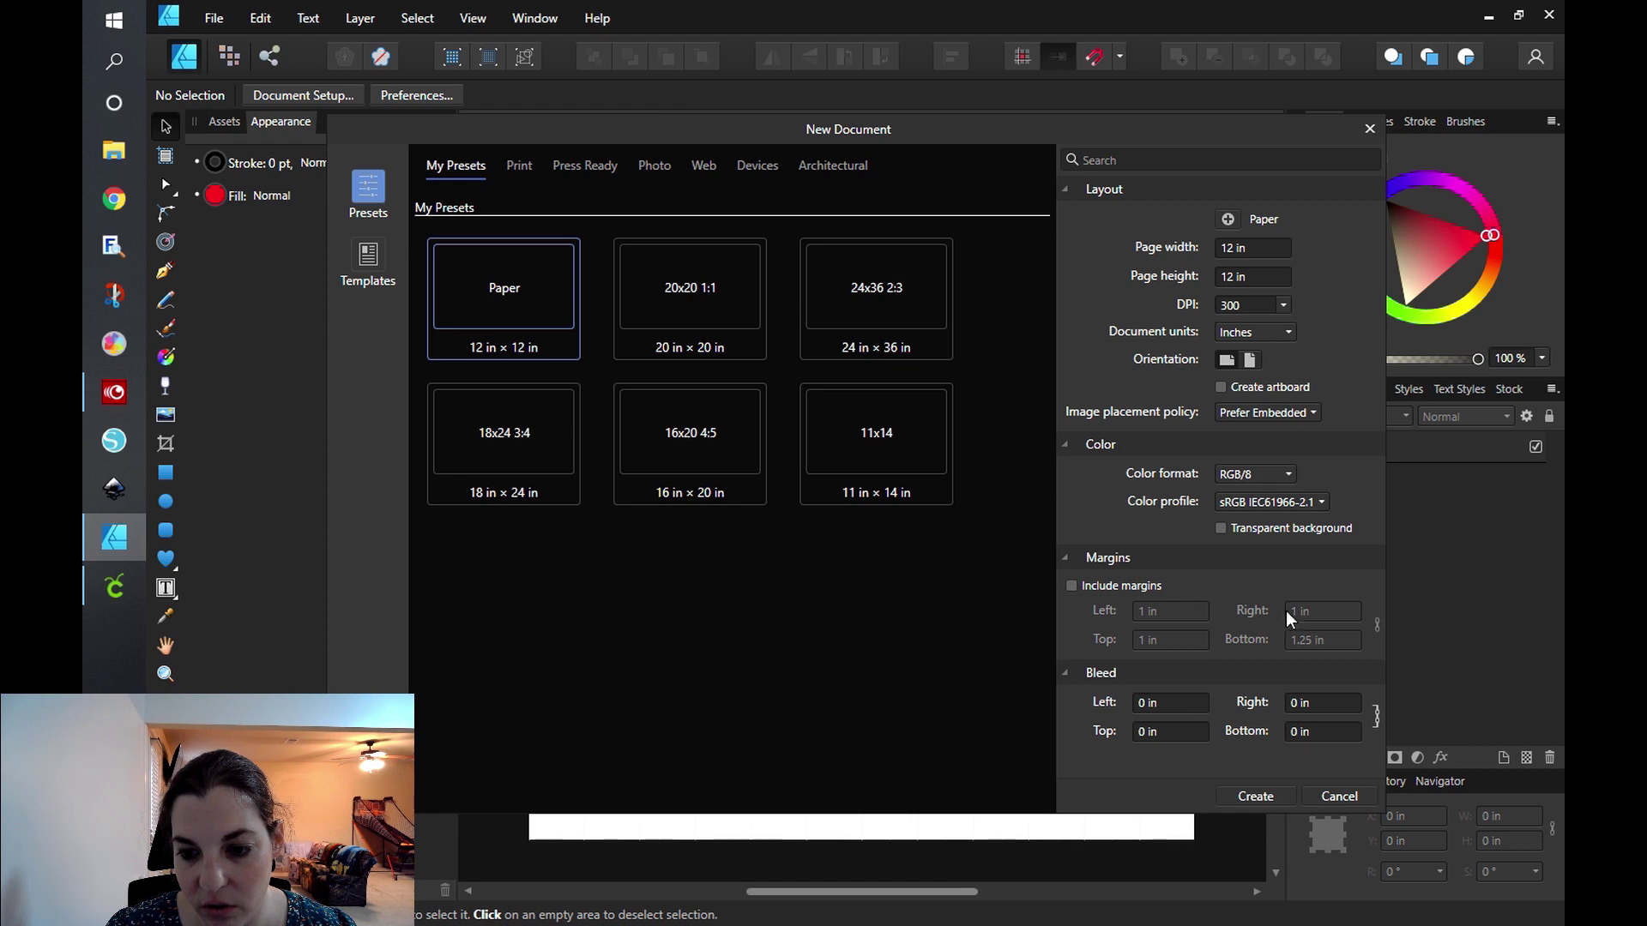
Create the 12 × 12 in document and draw a 7.317-inch circle near the page centre.
click(1254, 796)
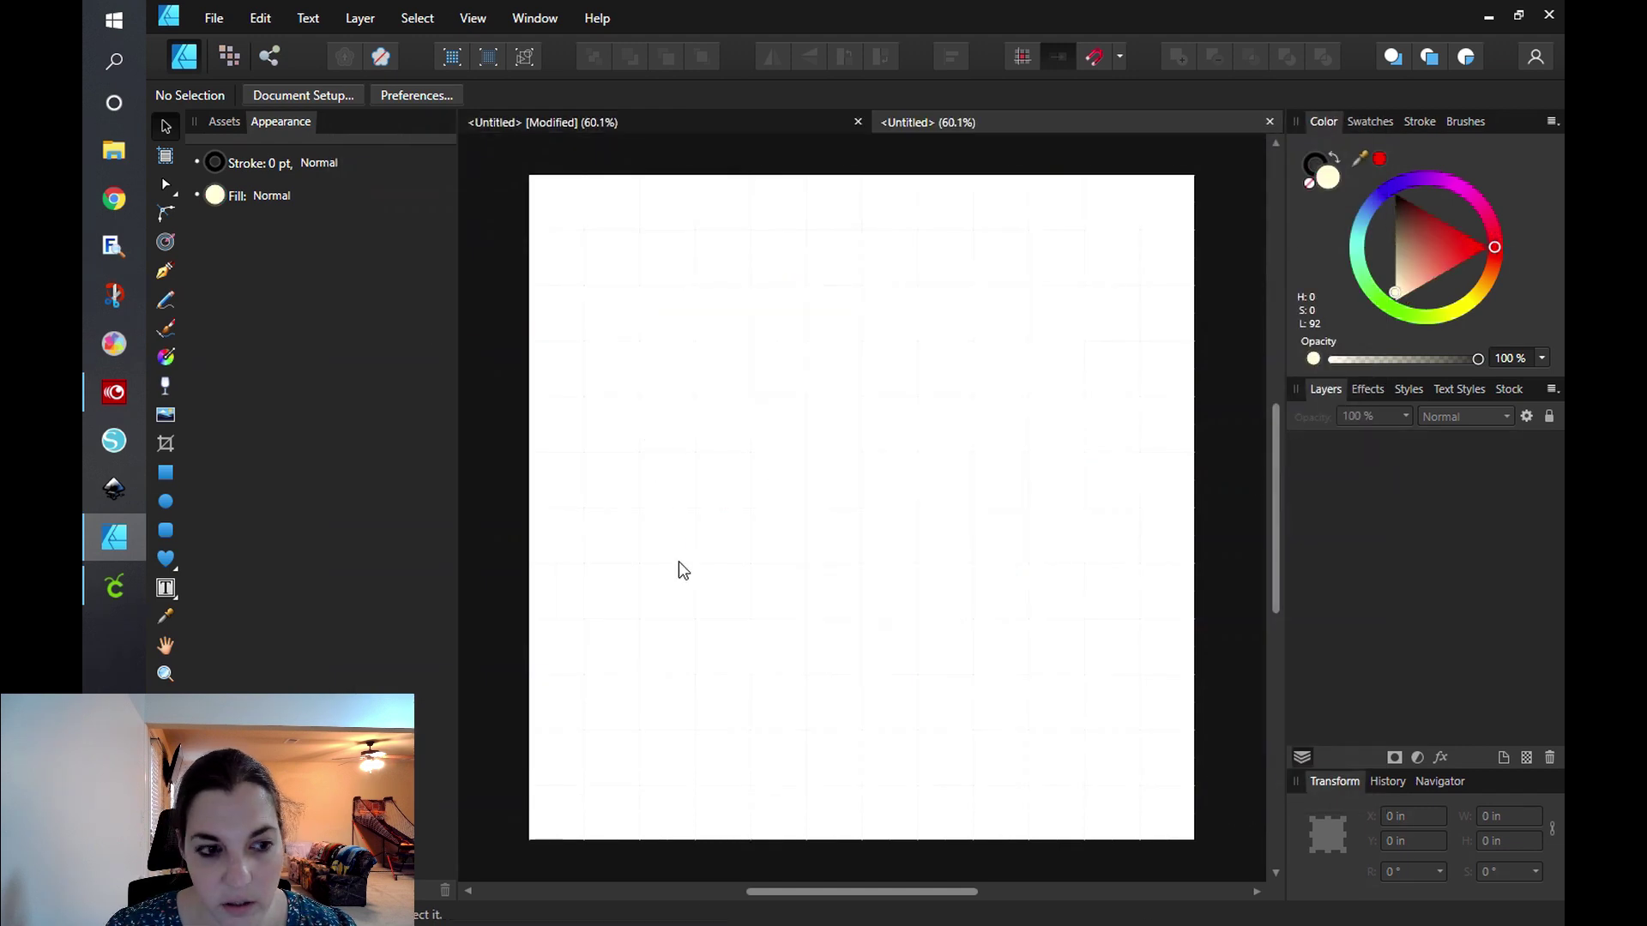
click(165, 502)
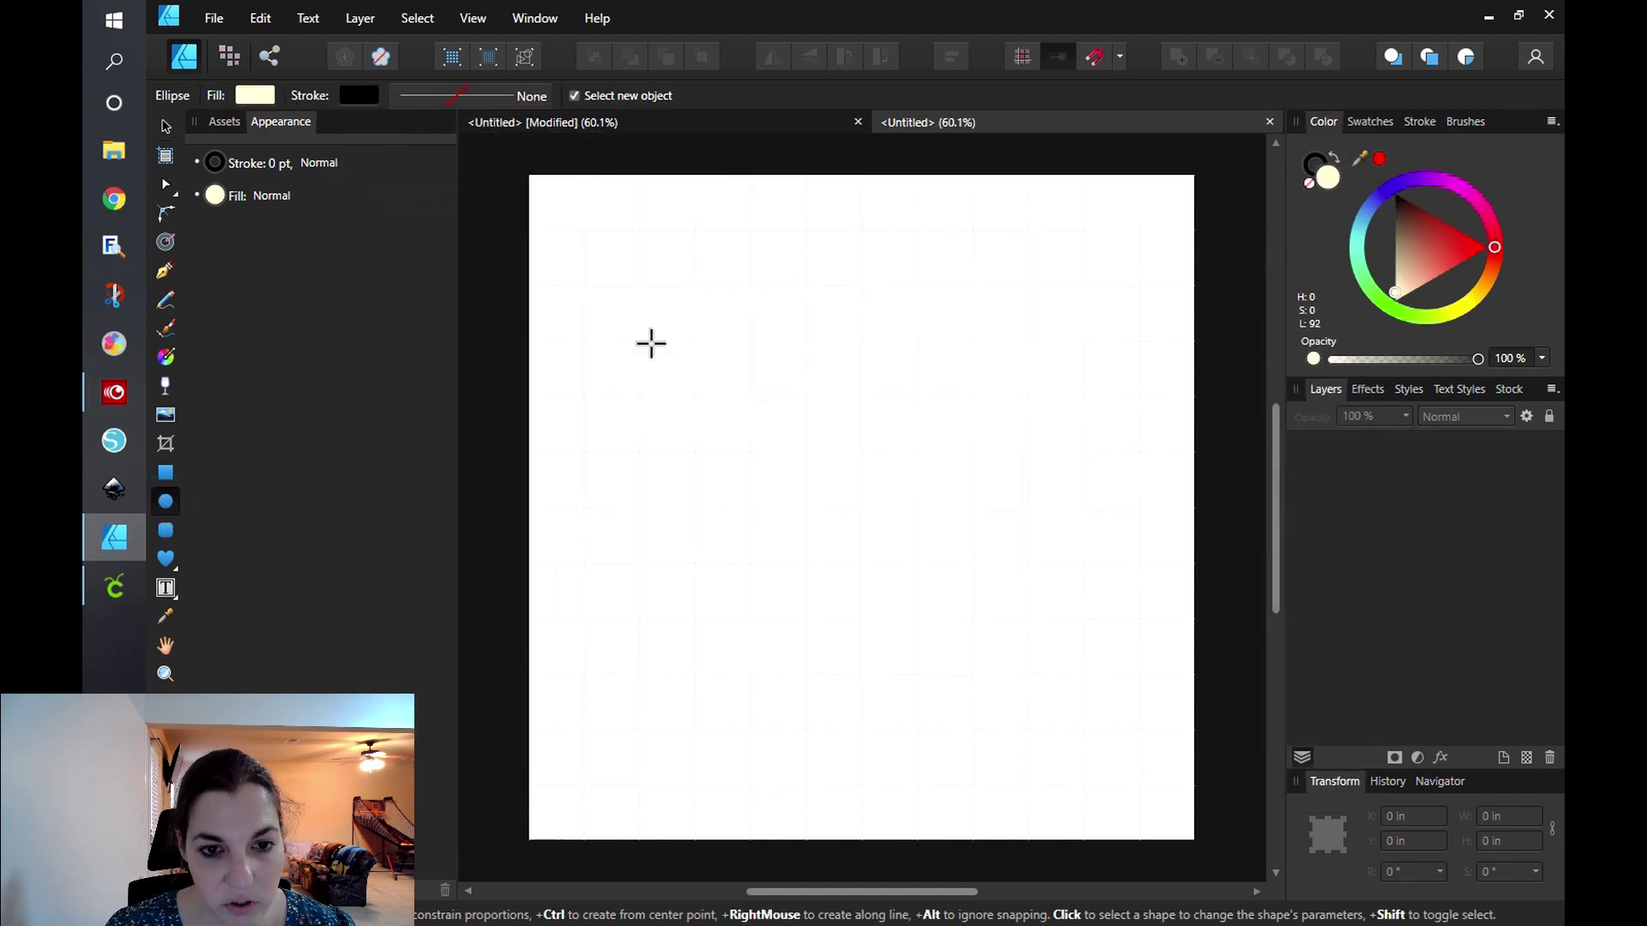
drag(660, 311, 1059, 735)
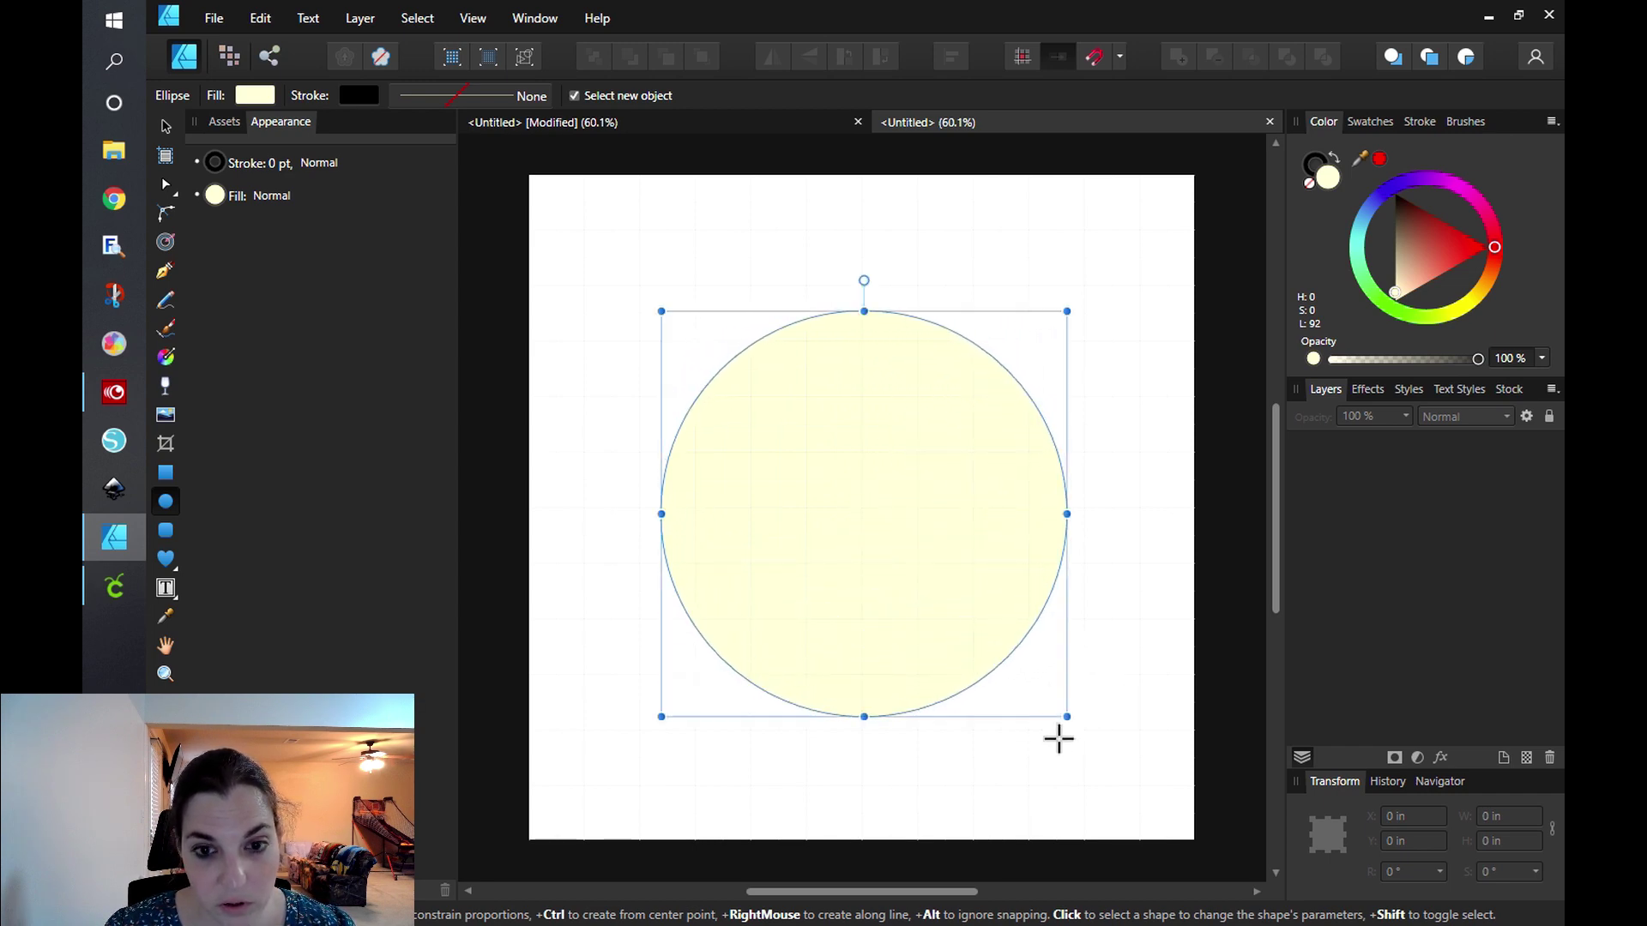
click(165, 127)
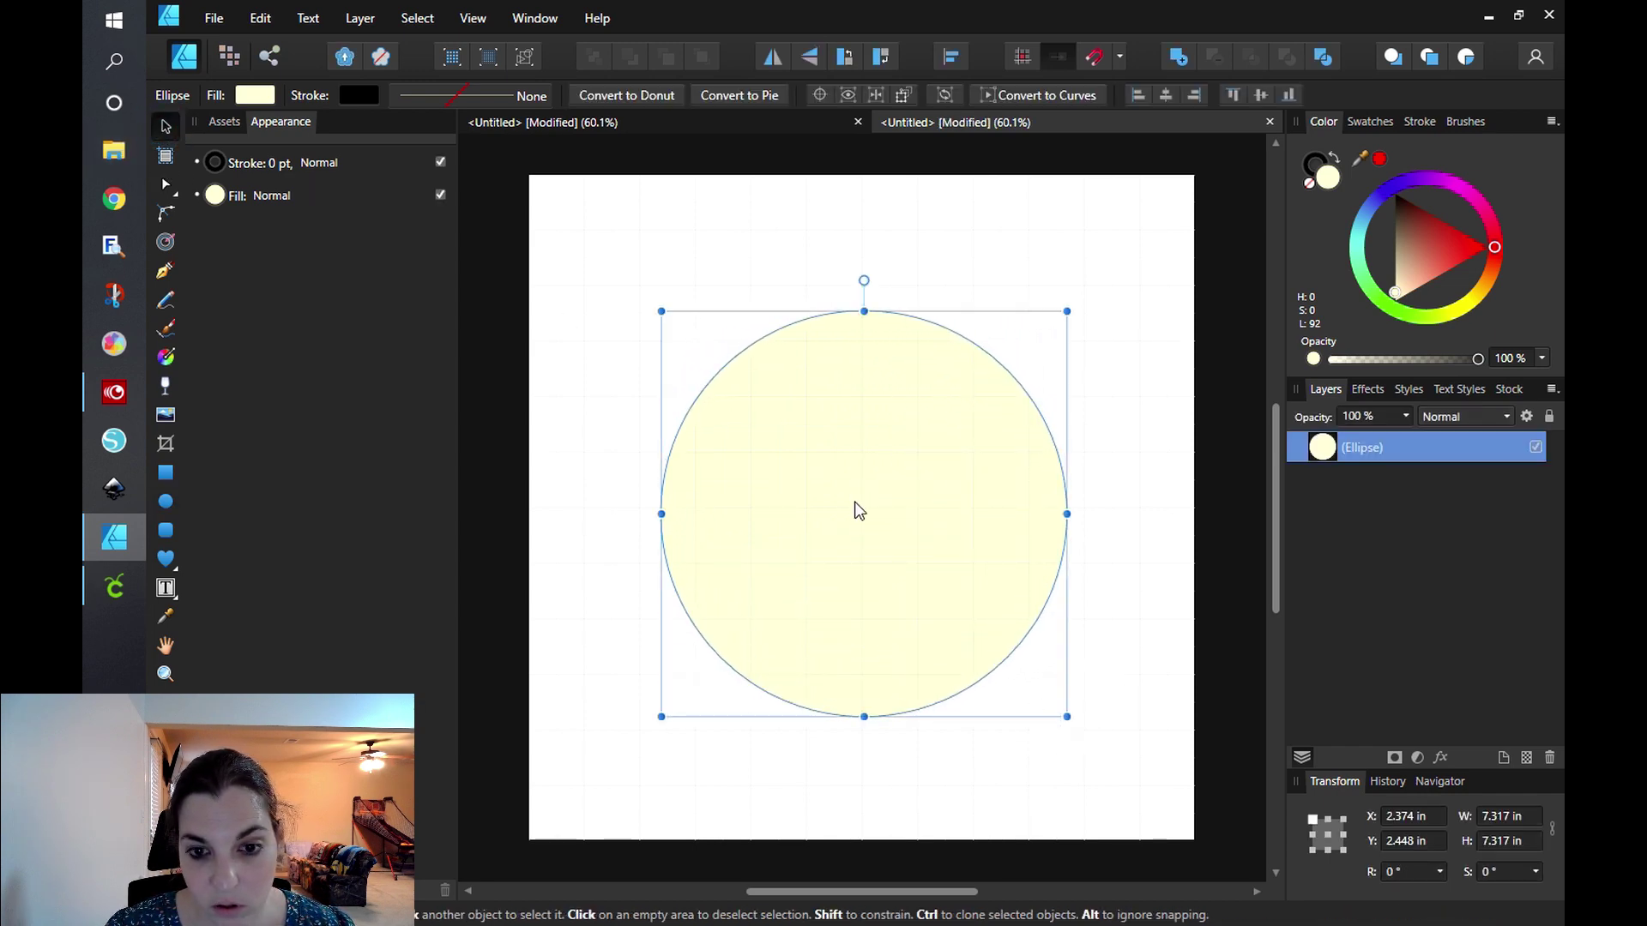
drag(873, 536, 881, 505)
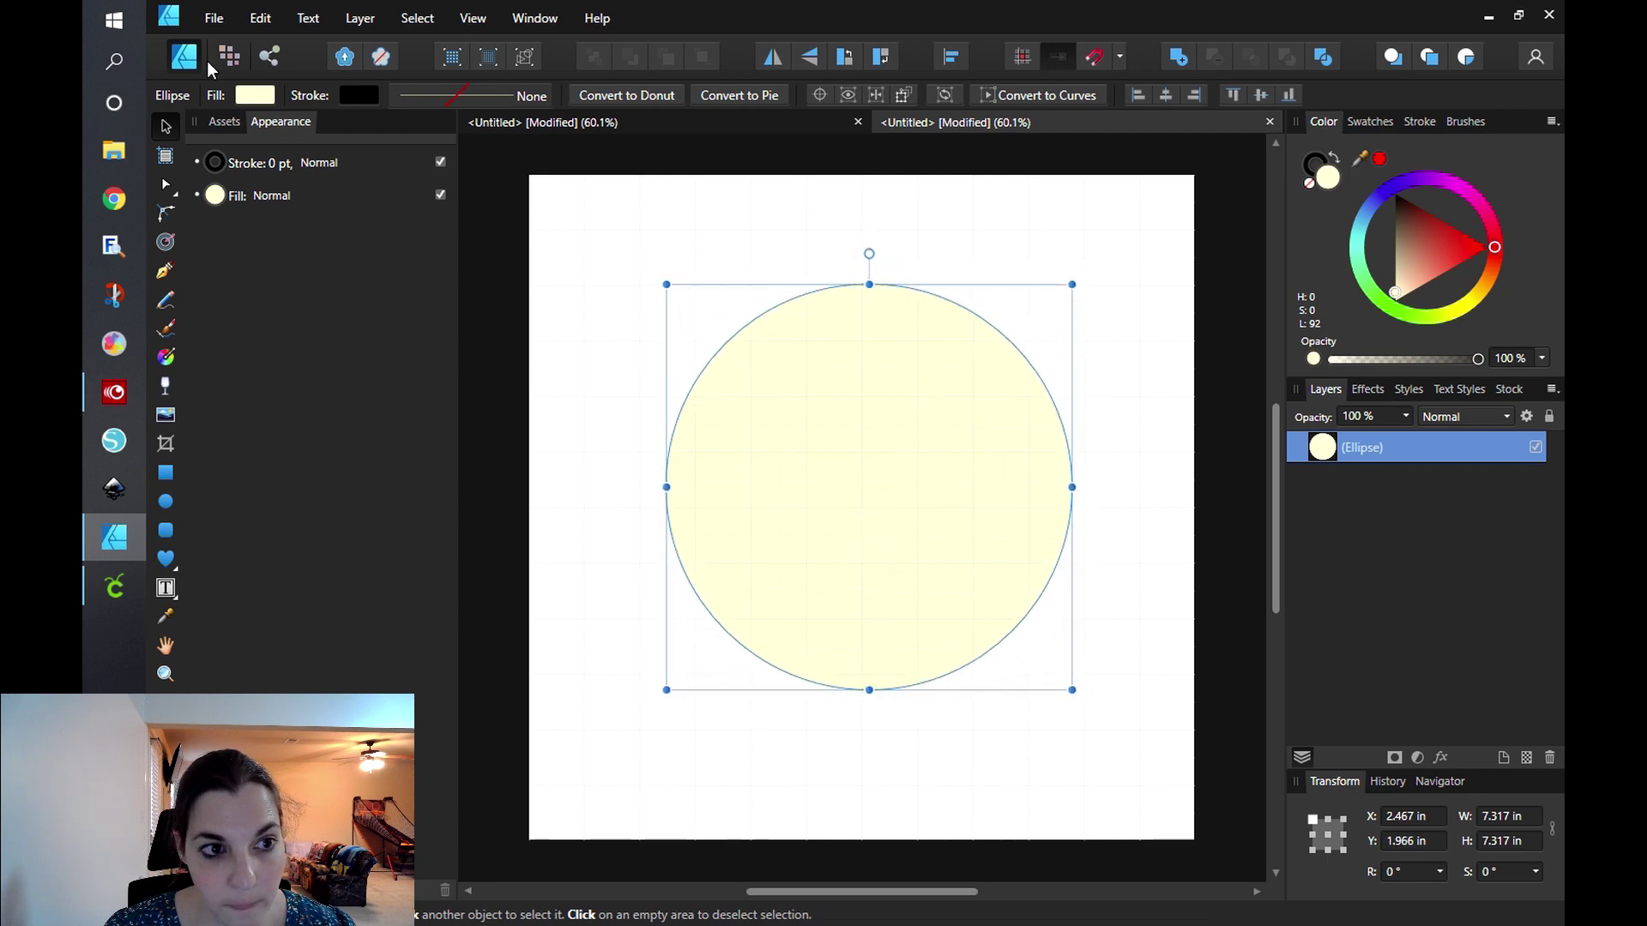
Fill the circle blue using the colour wheel and deselect it.
click(254, 96)
click(323, 256)
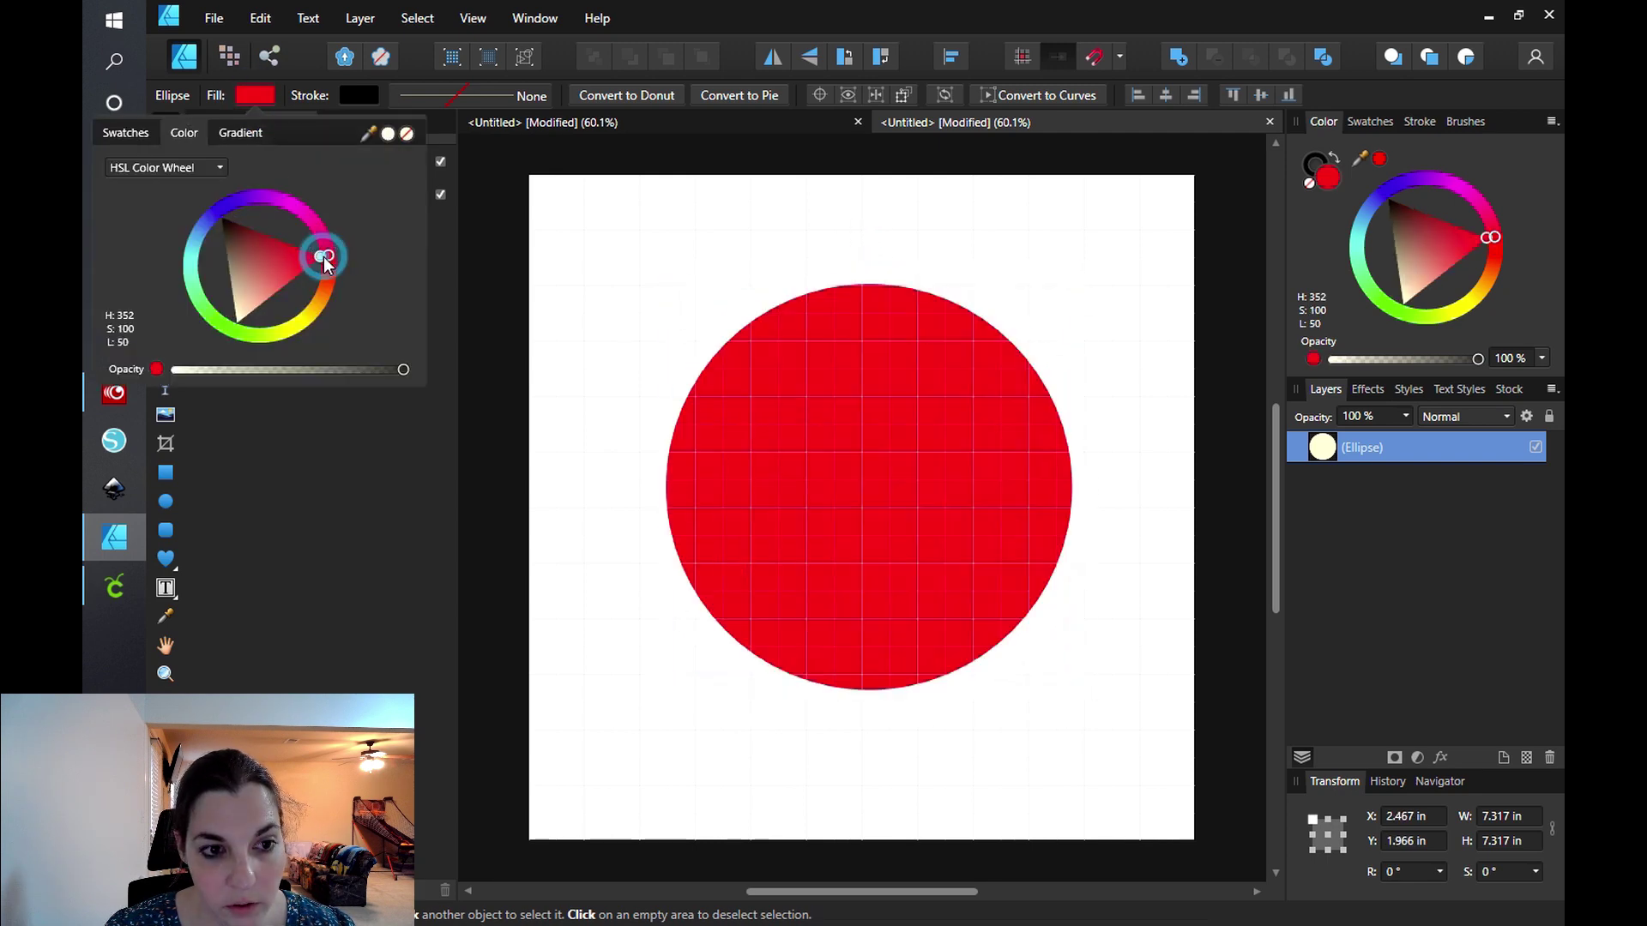
drag(322, 255, 203, 229)
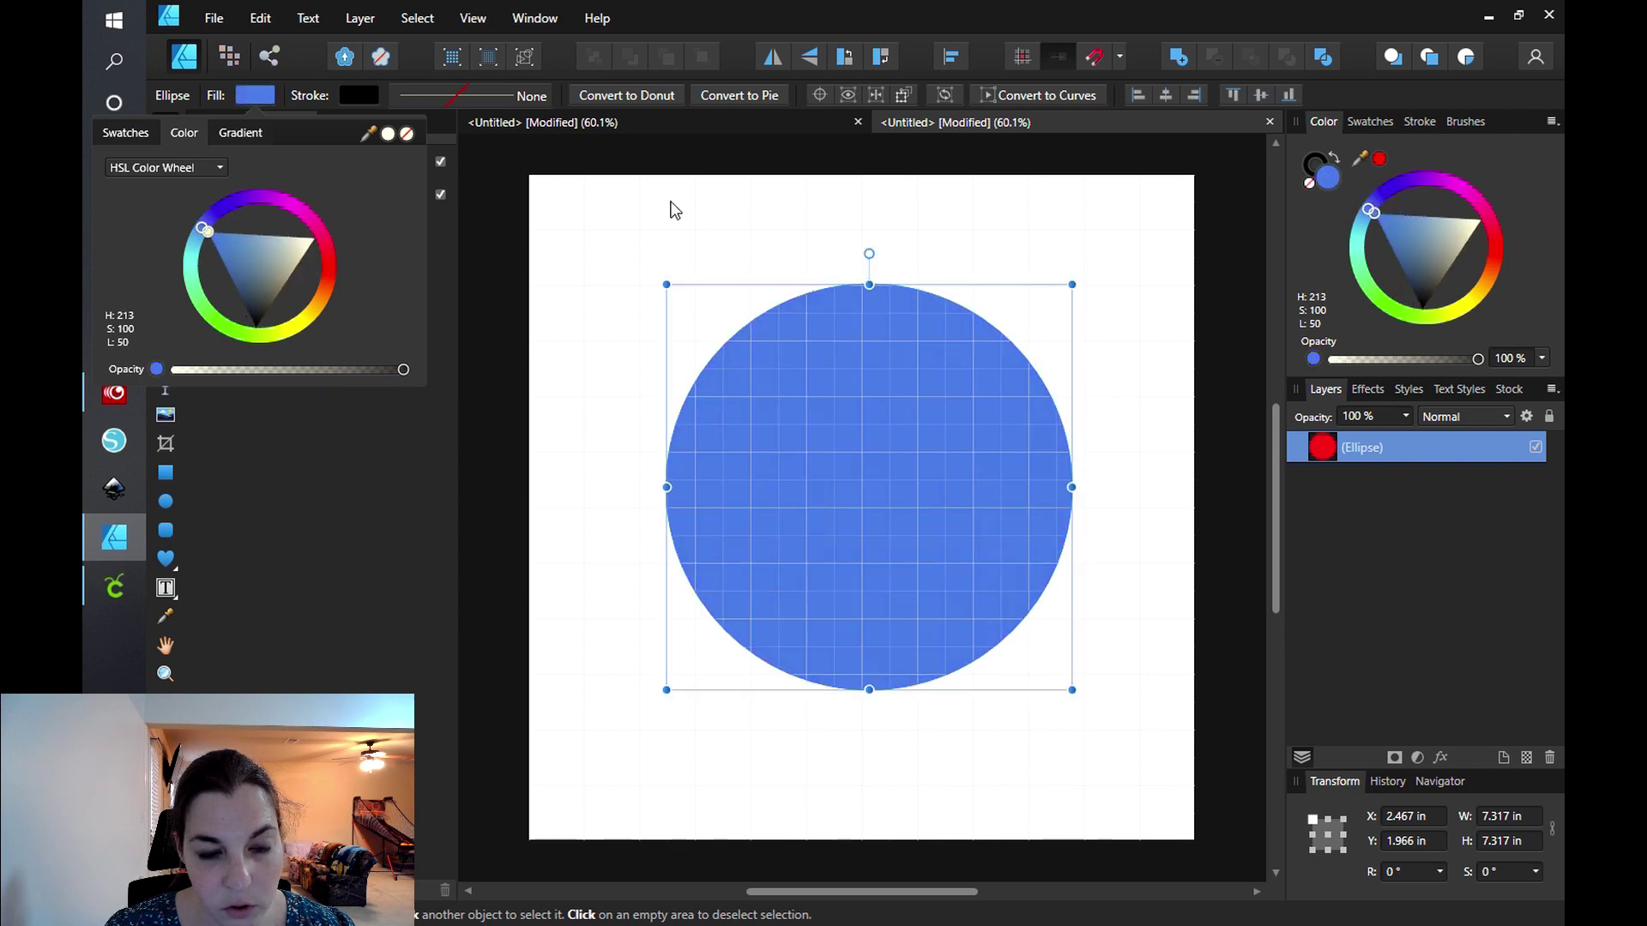
click(661, 167)
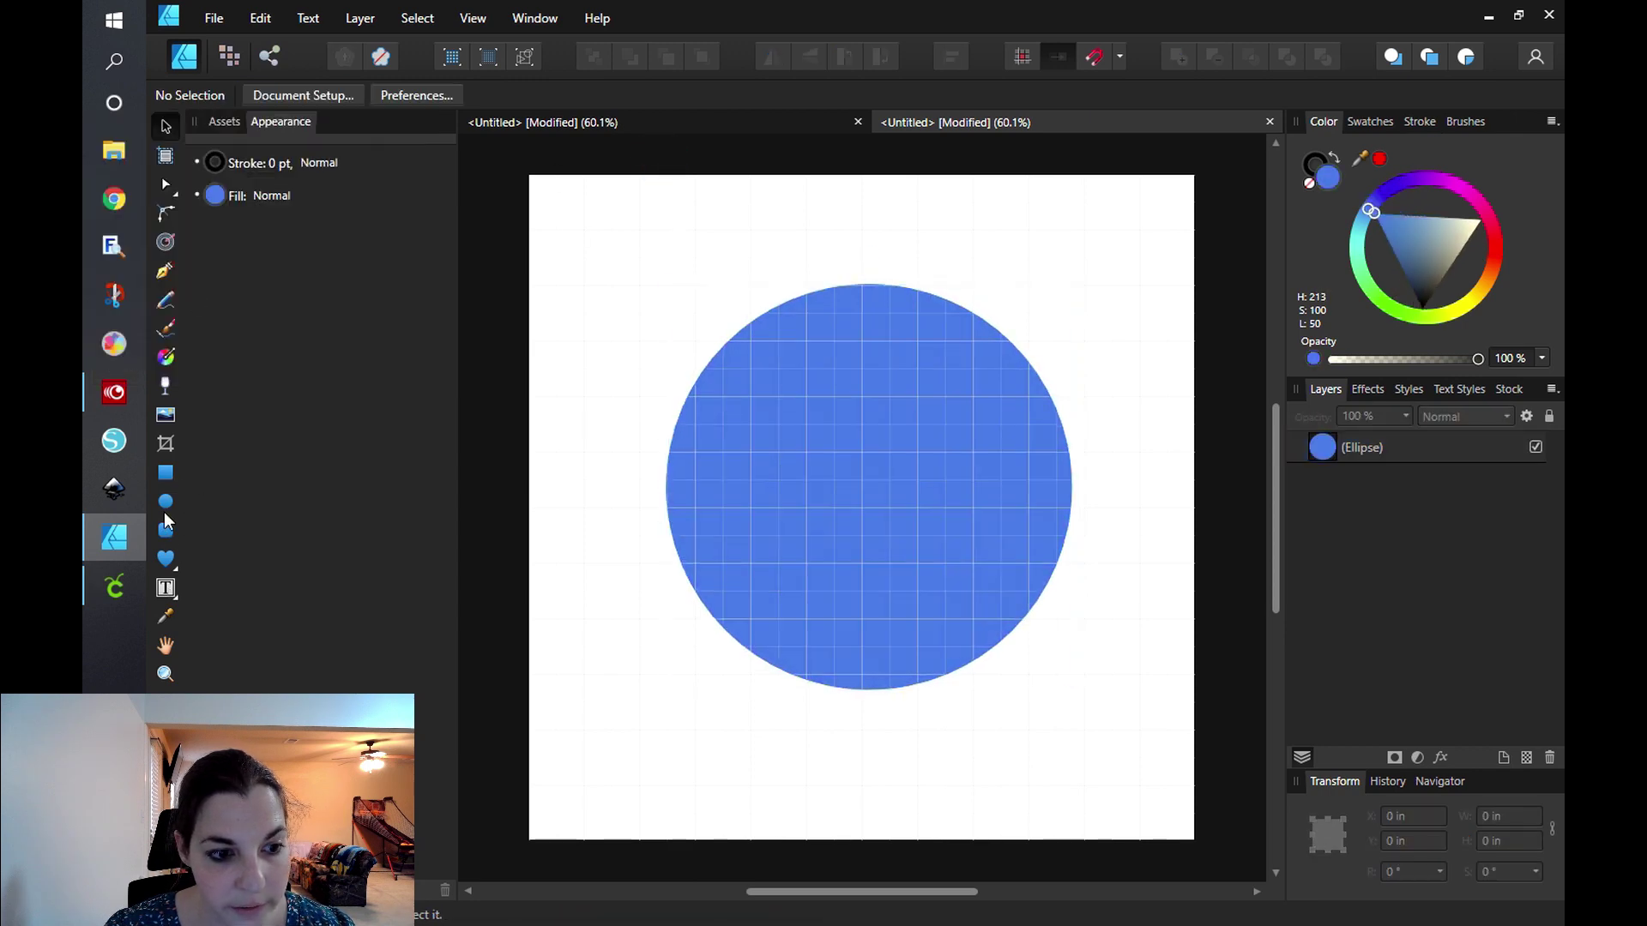
click(166, 588)
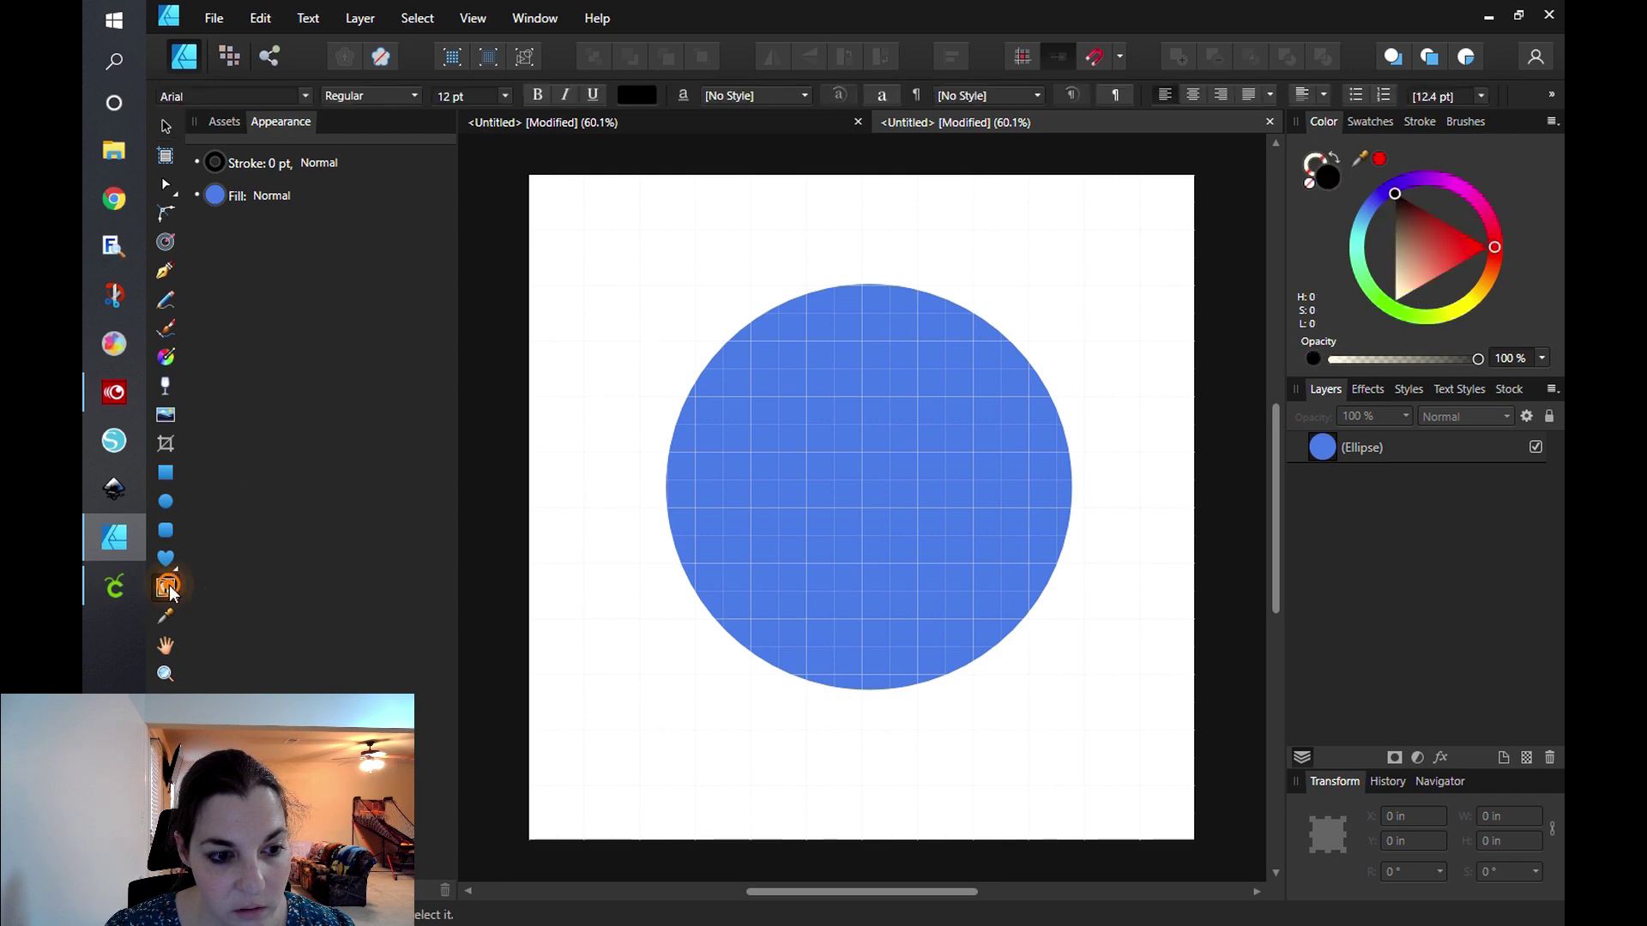
Set up artistic text in the Milky Rainbow font at 144 pt.
click(209, 590)
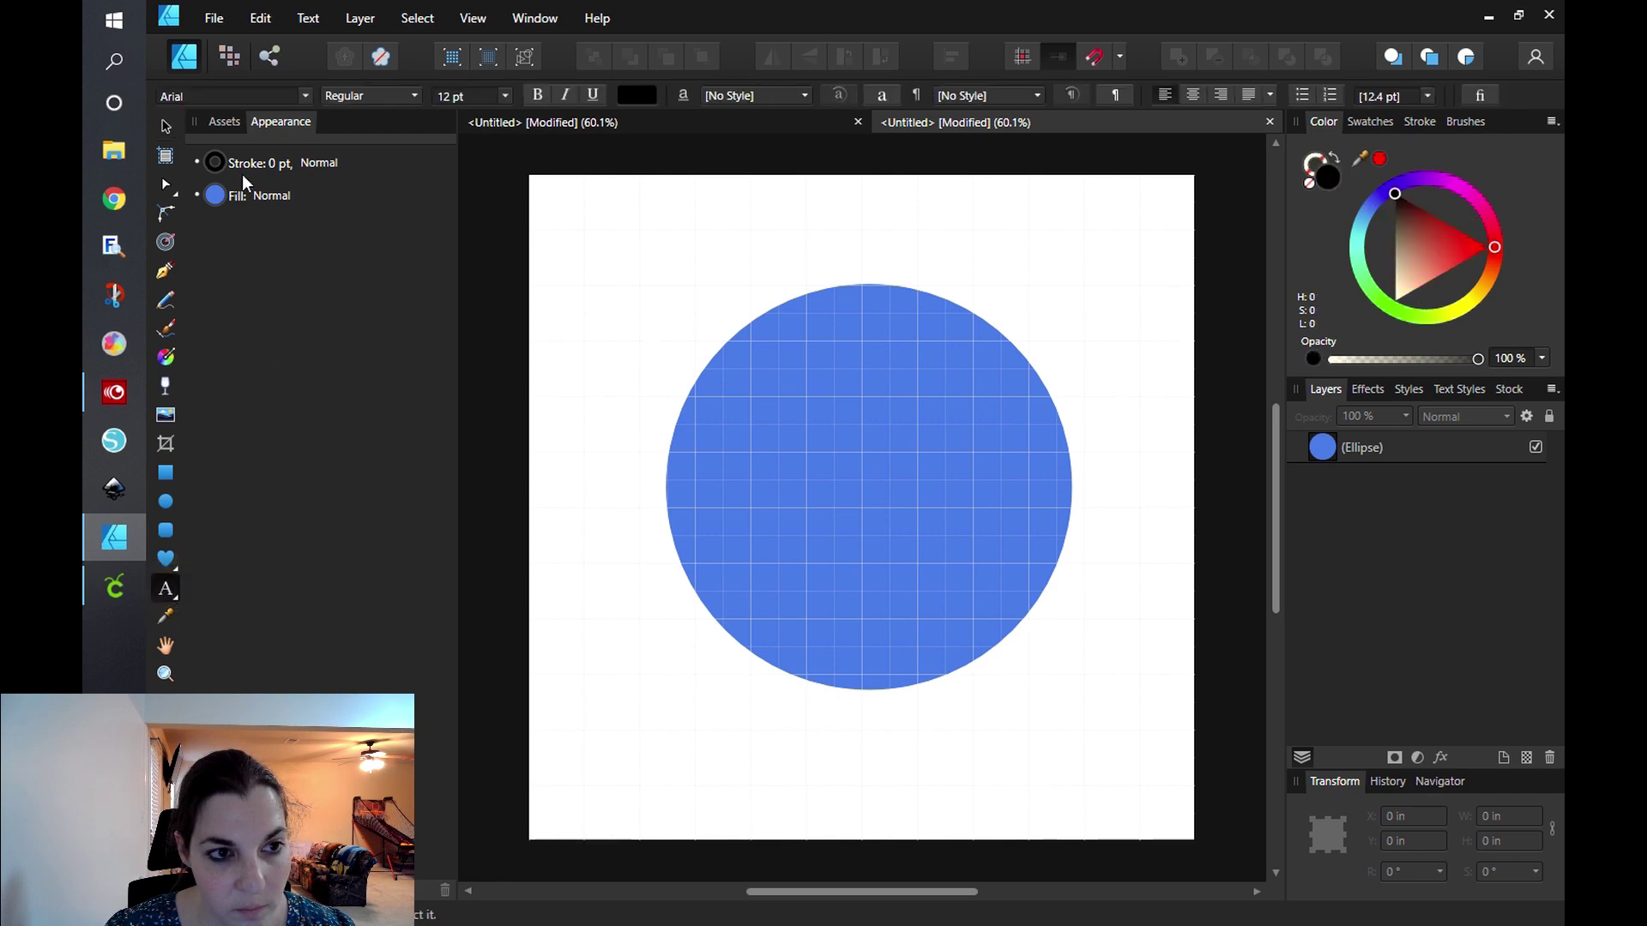
click(306, 95)
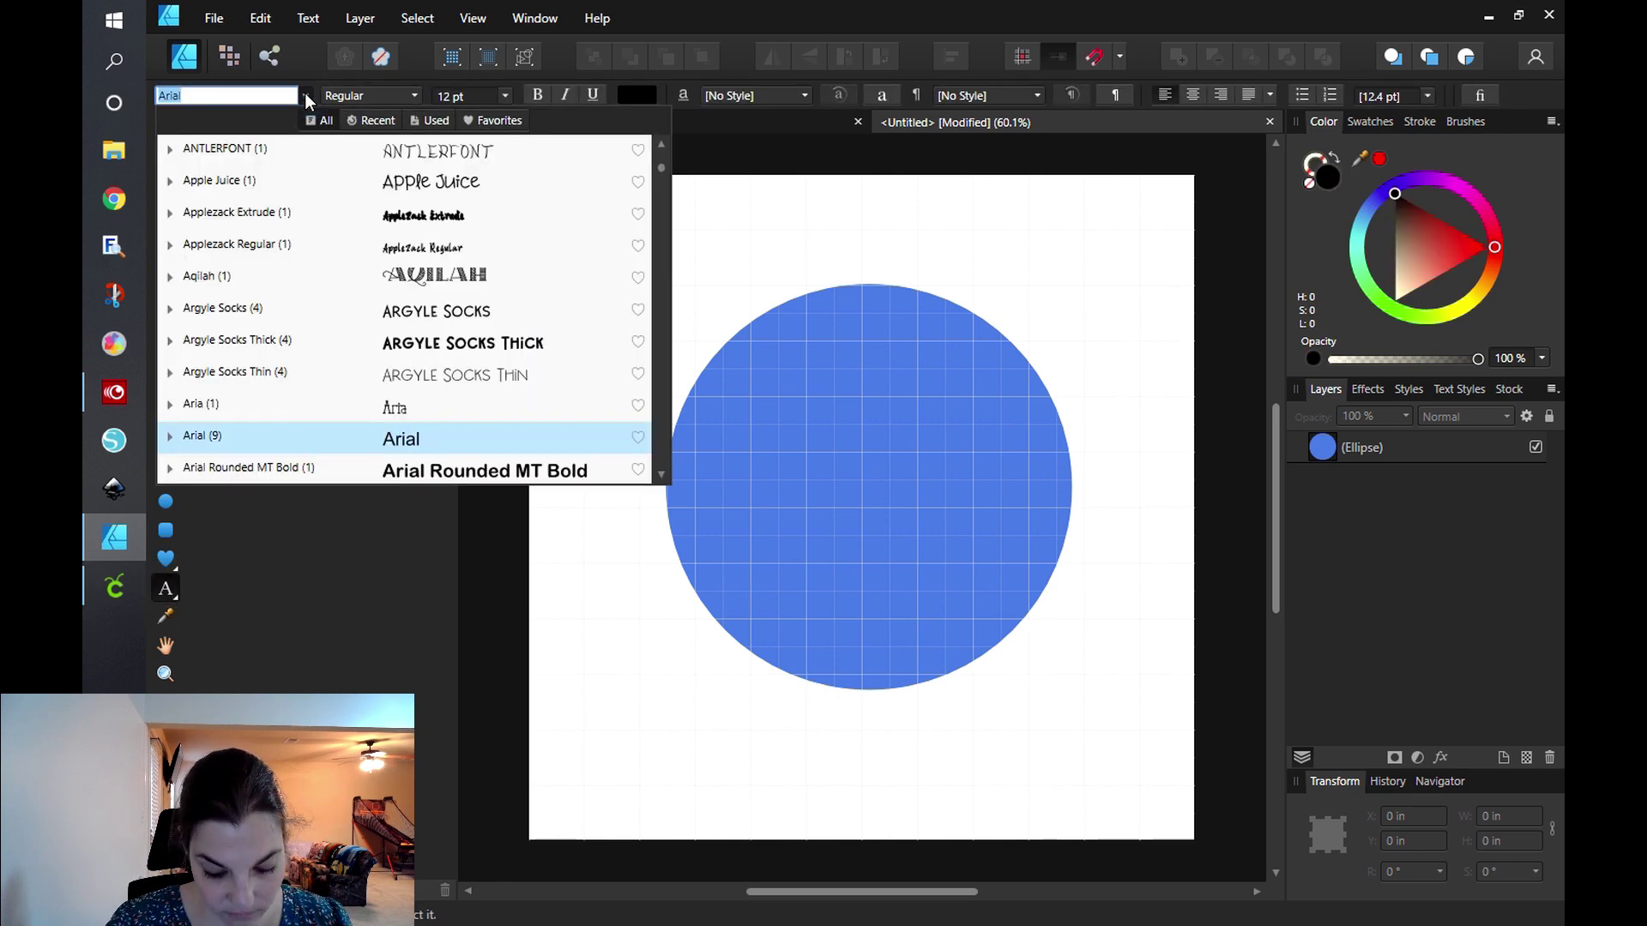
text(H)
key(BackSpace)
text(milk)
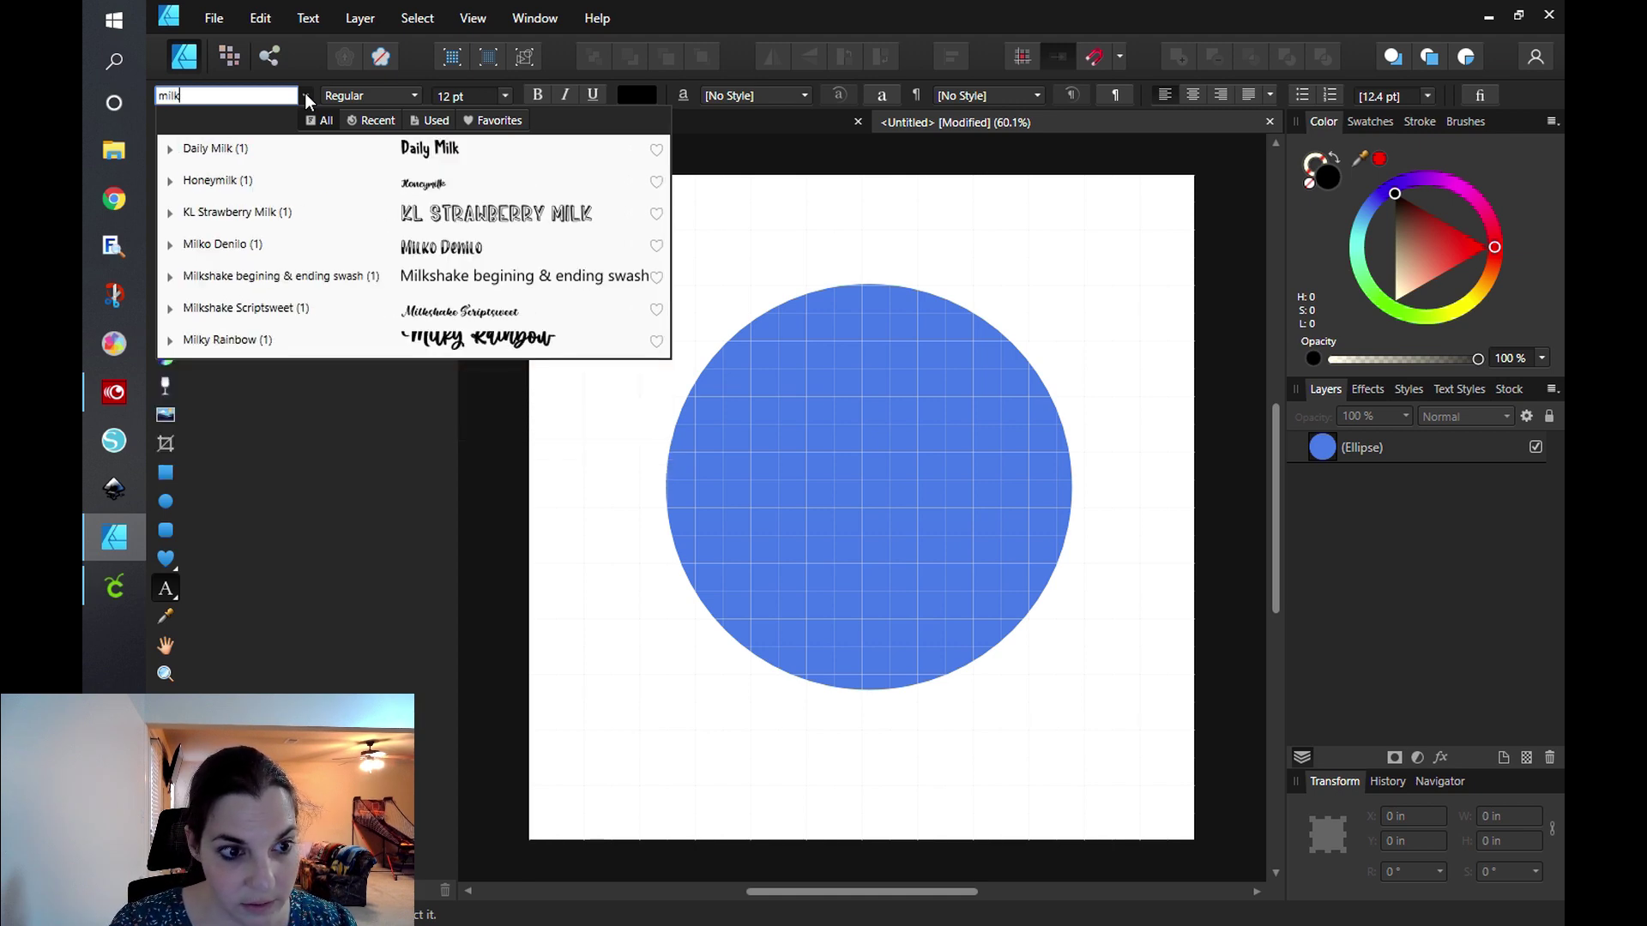
click(366, 343)
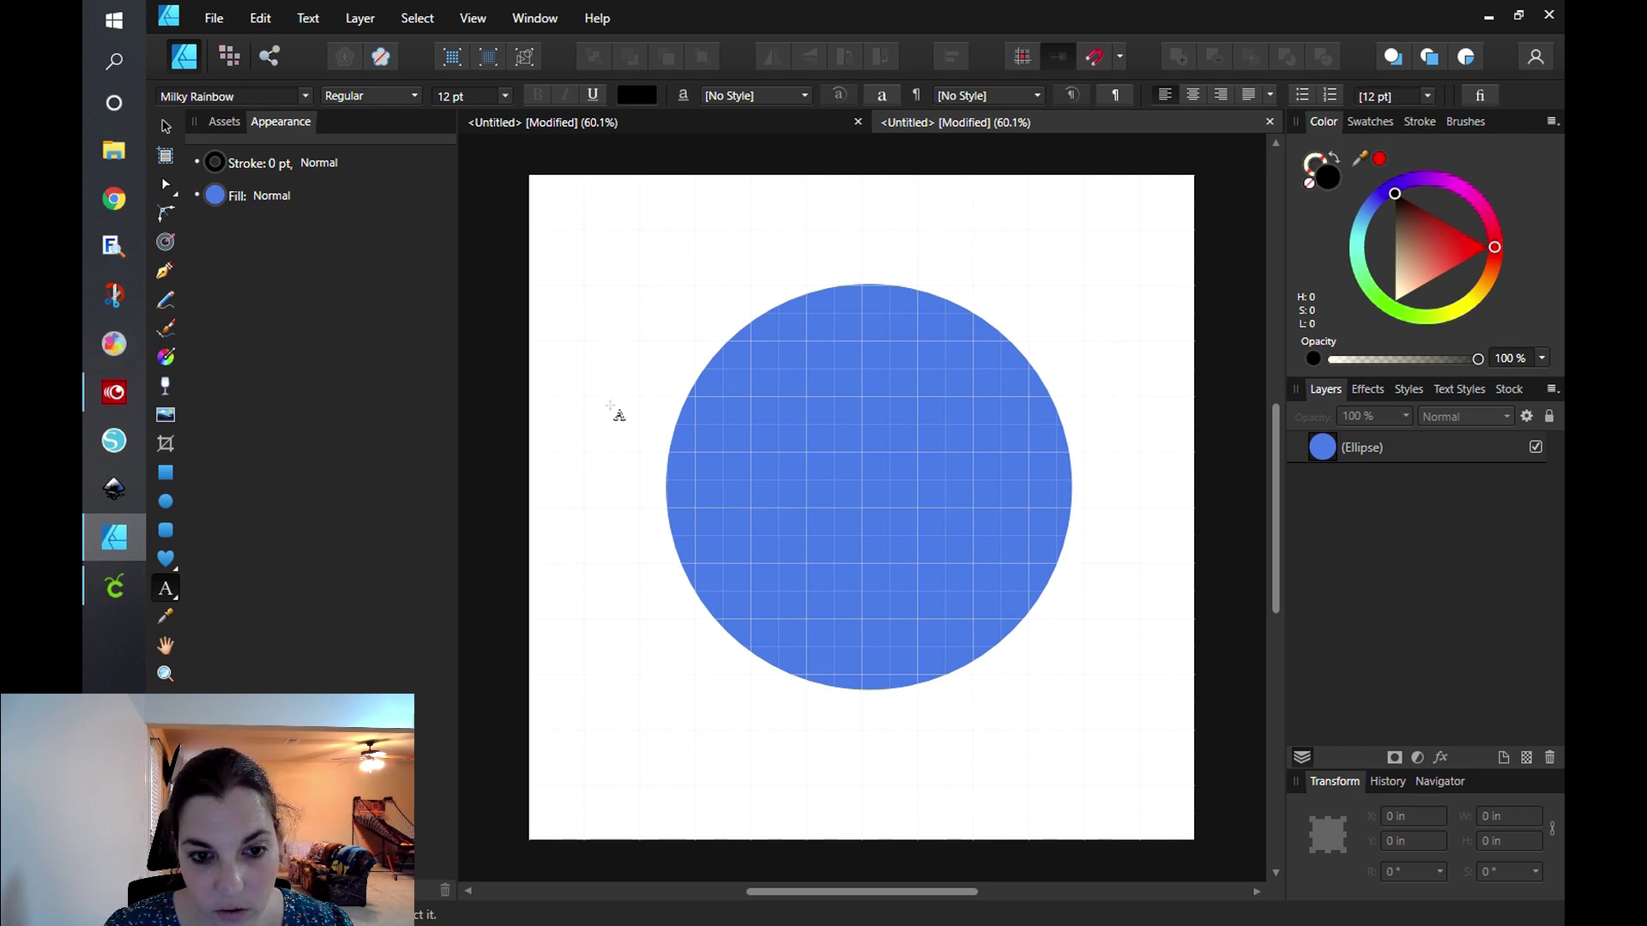
click(504, 96)
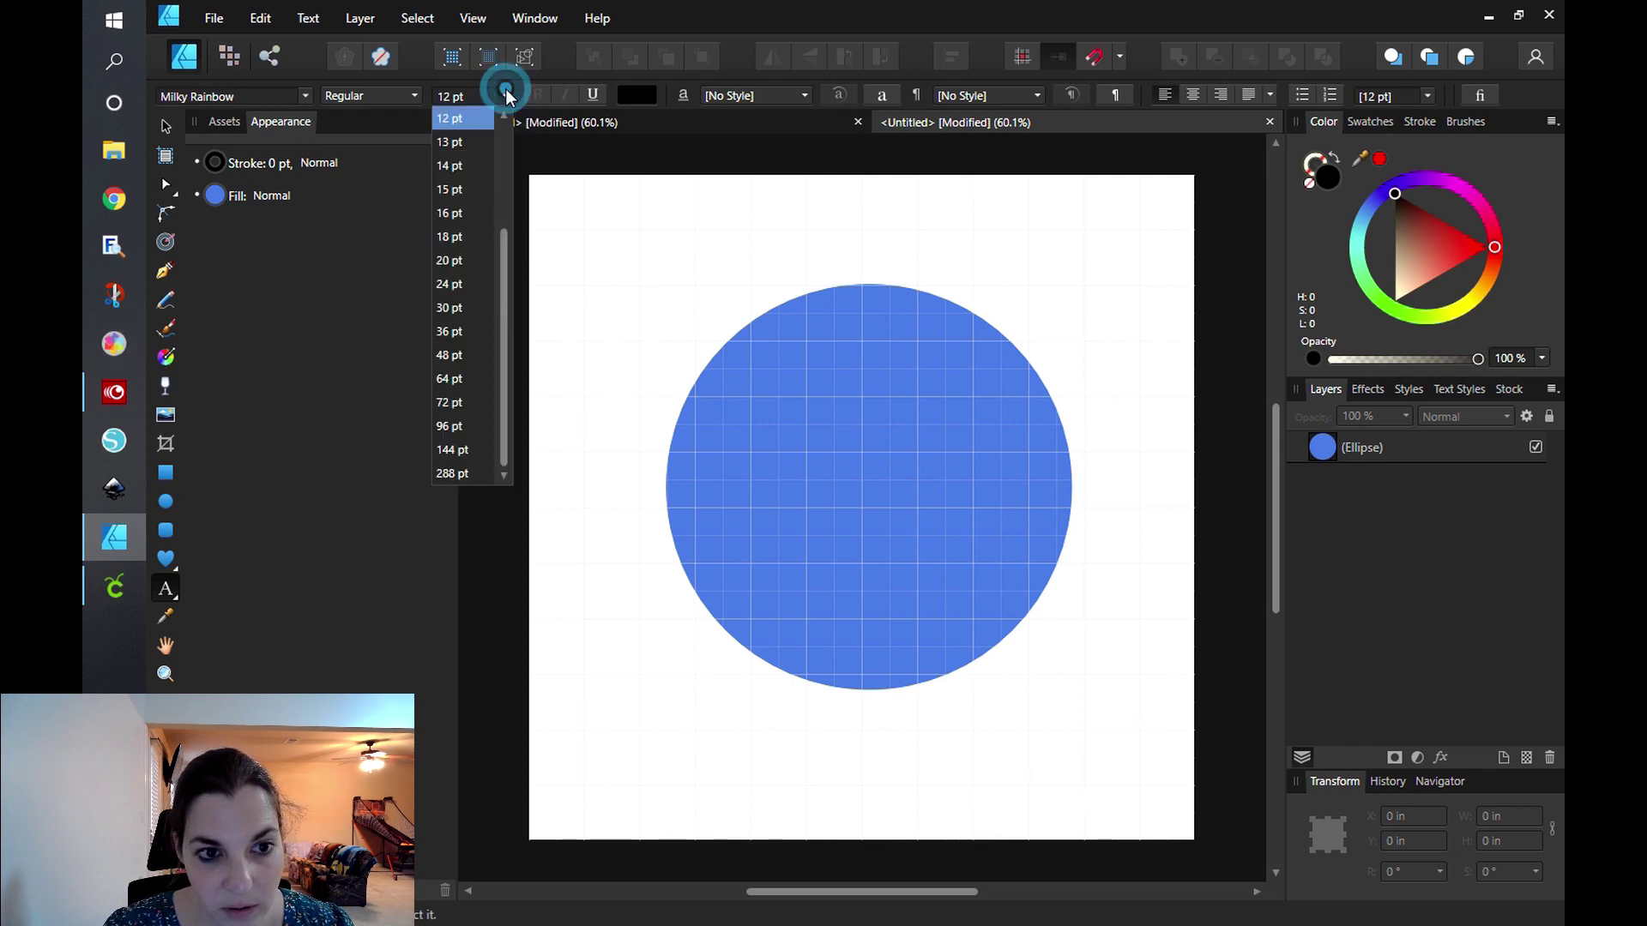
click(452, 448)
Type 'hello' to the left of the circle and convert it to curves.
click(584, 460)
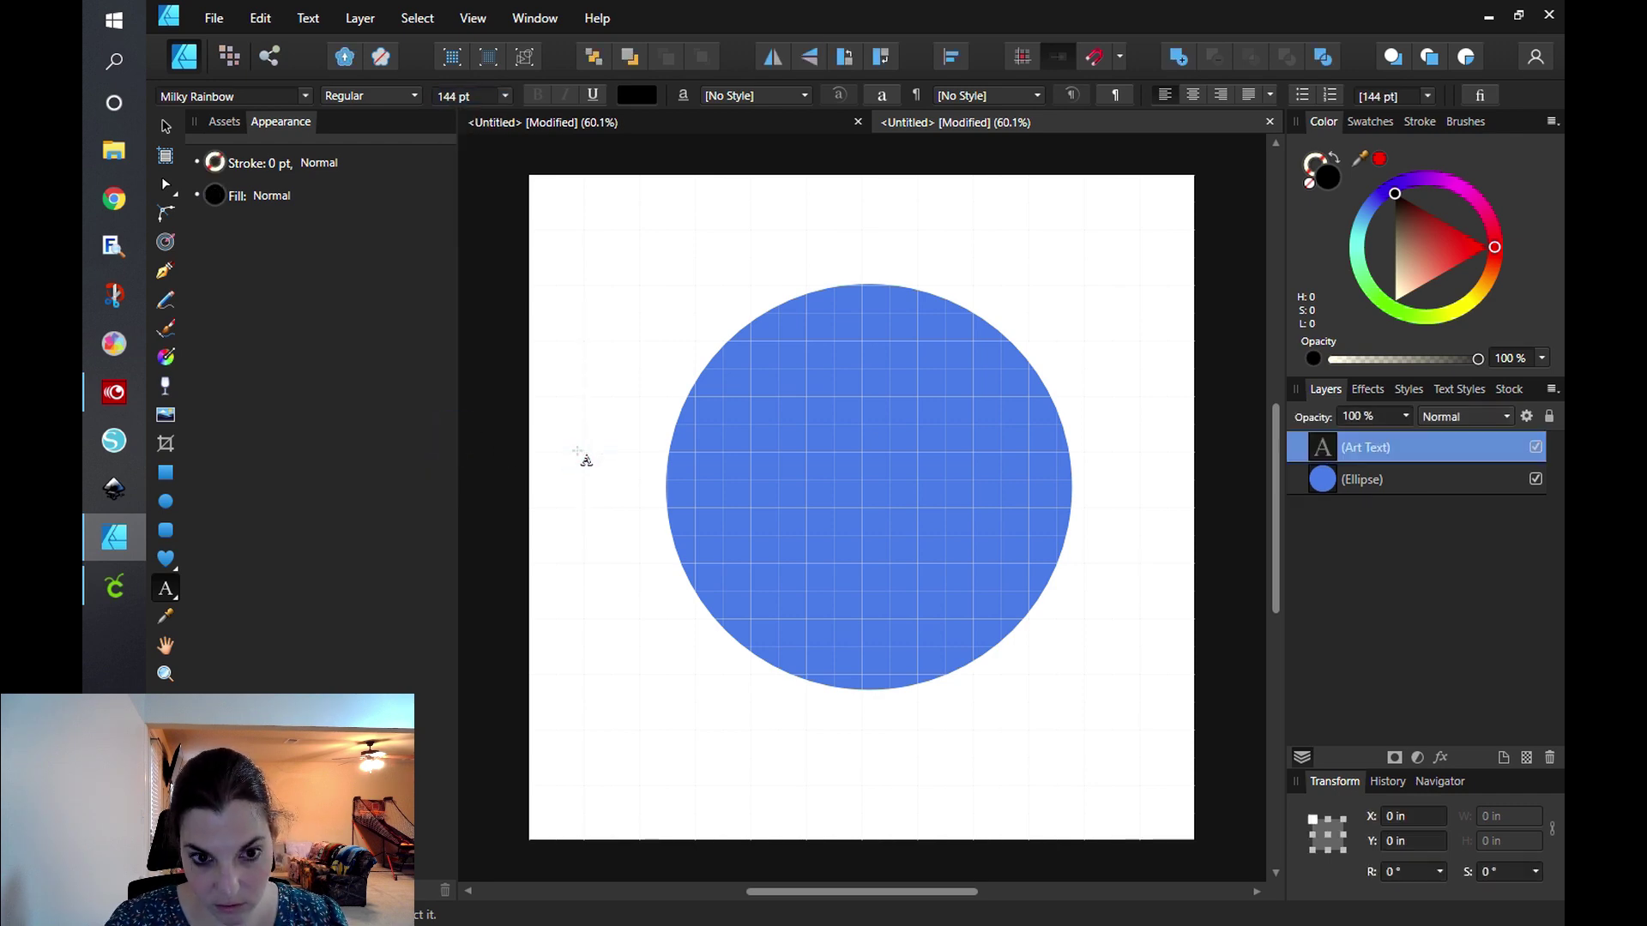
text(hello)
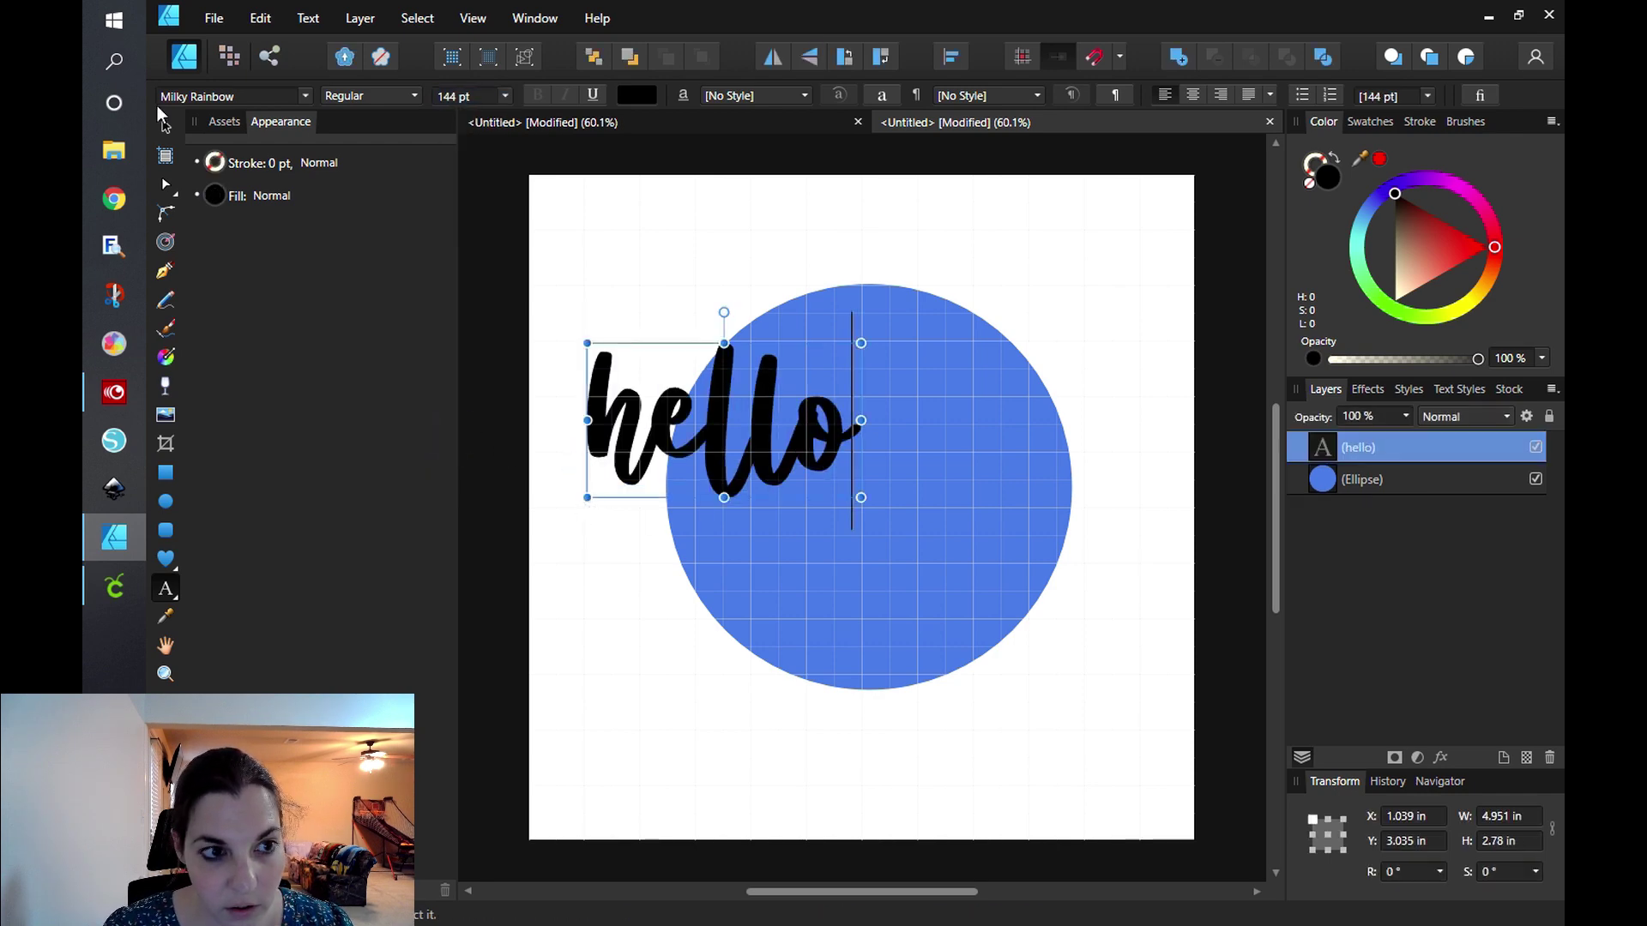
click(165, 125)
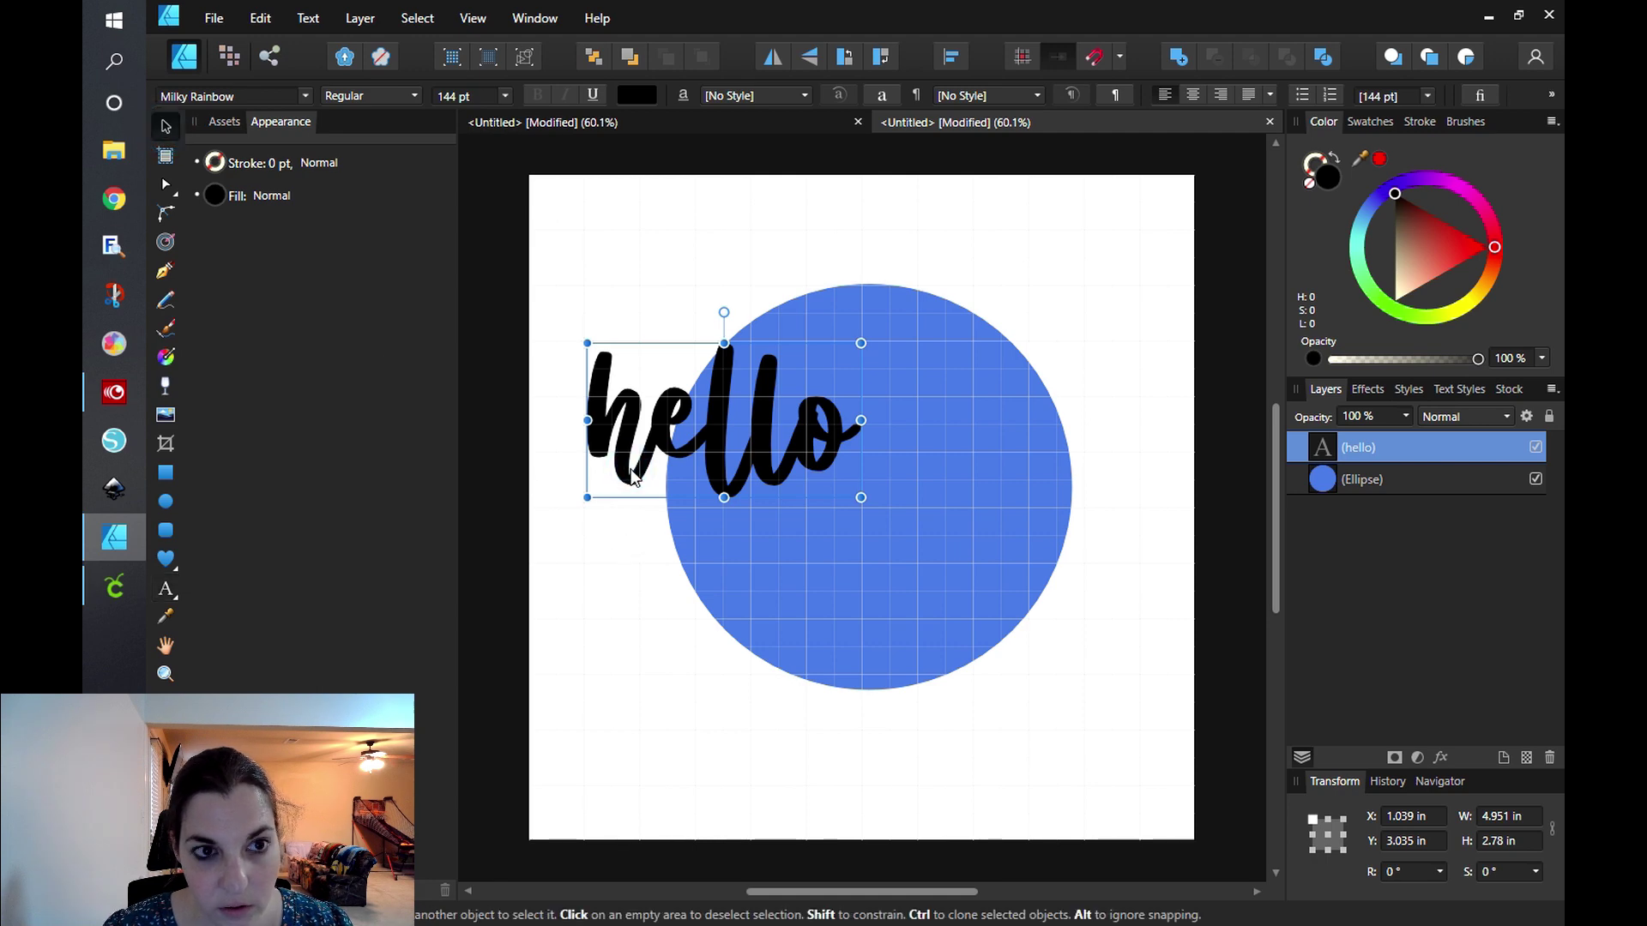
click(404, 18)
mouse_move(362, 27)
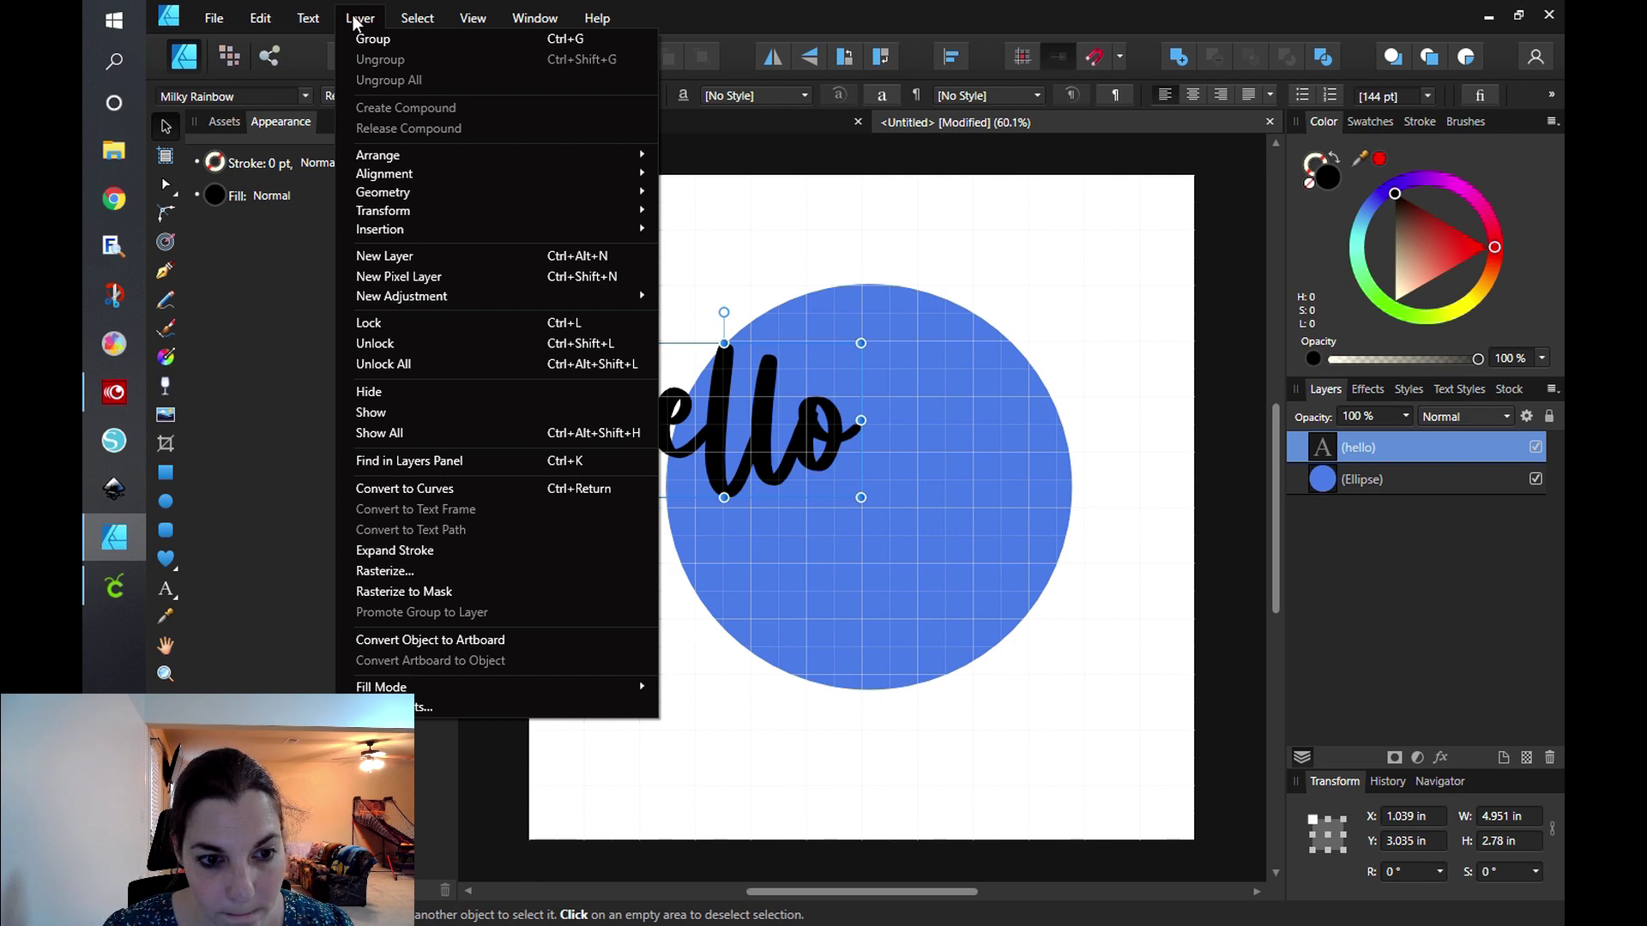
click(468, 488)
Ungroup the hello curves and add the four letters into one shape.
click(360, 18)
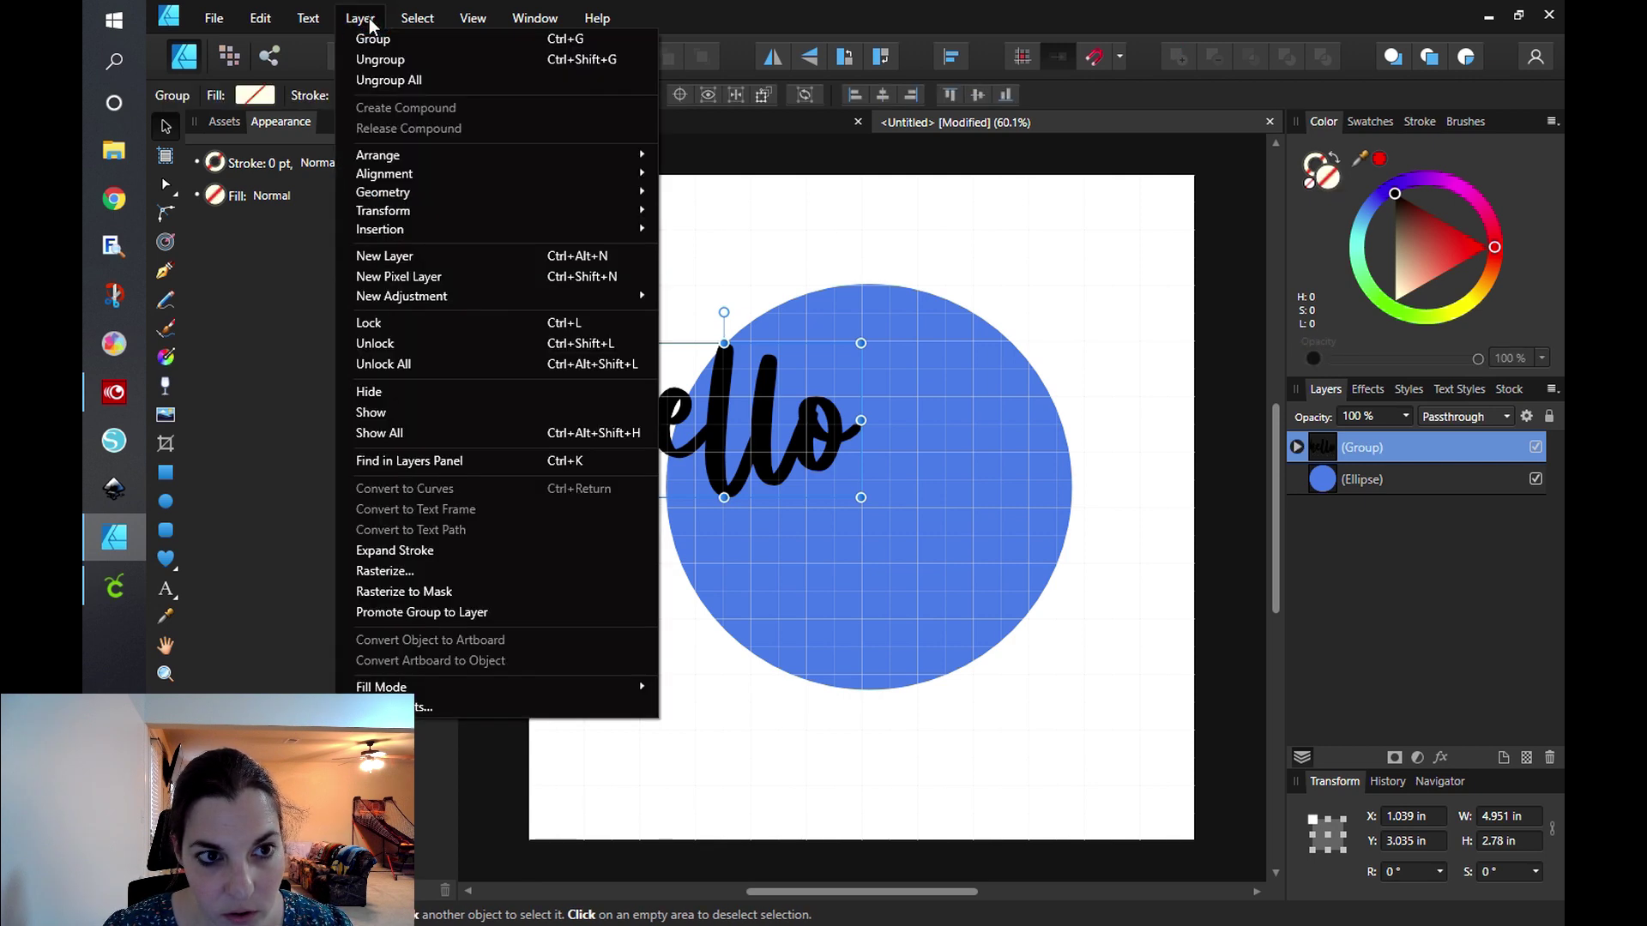
click(374, 68)
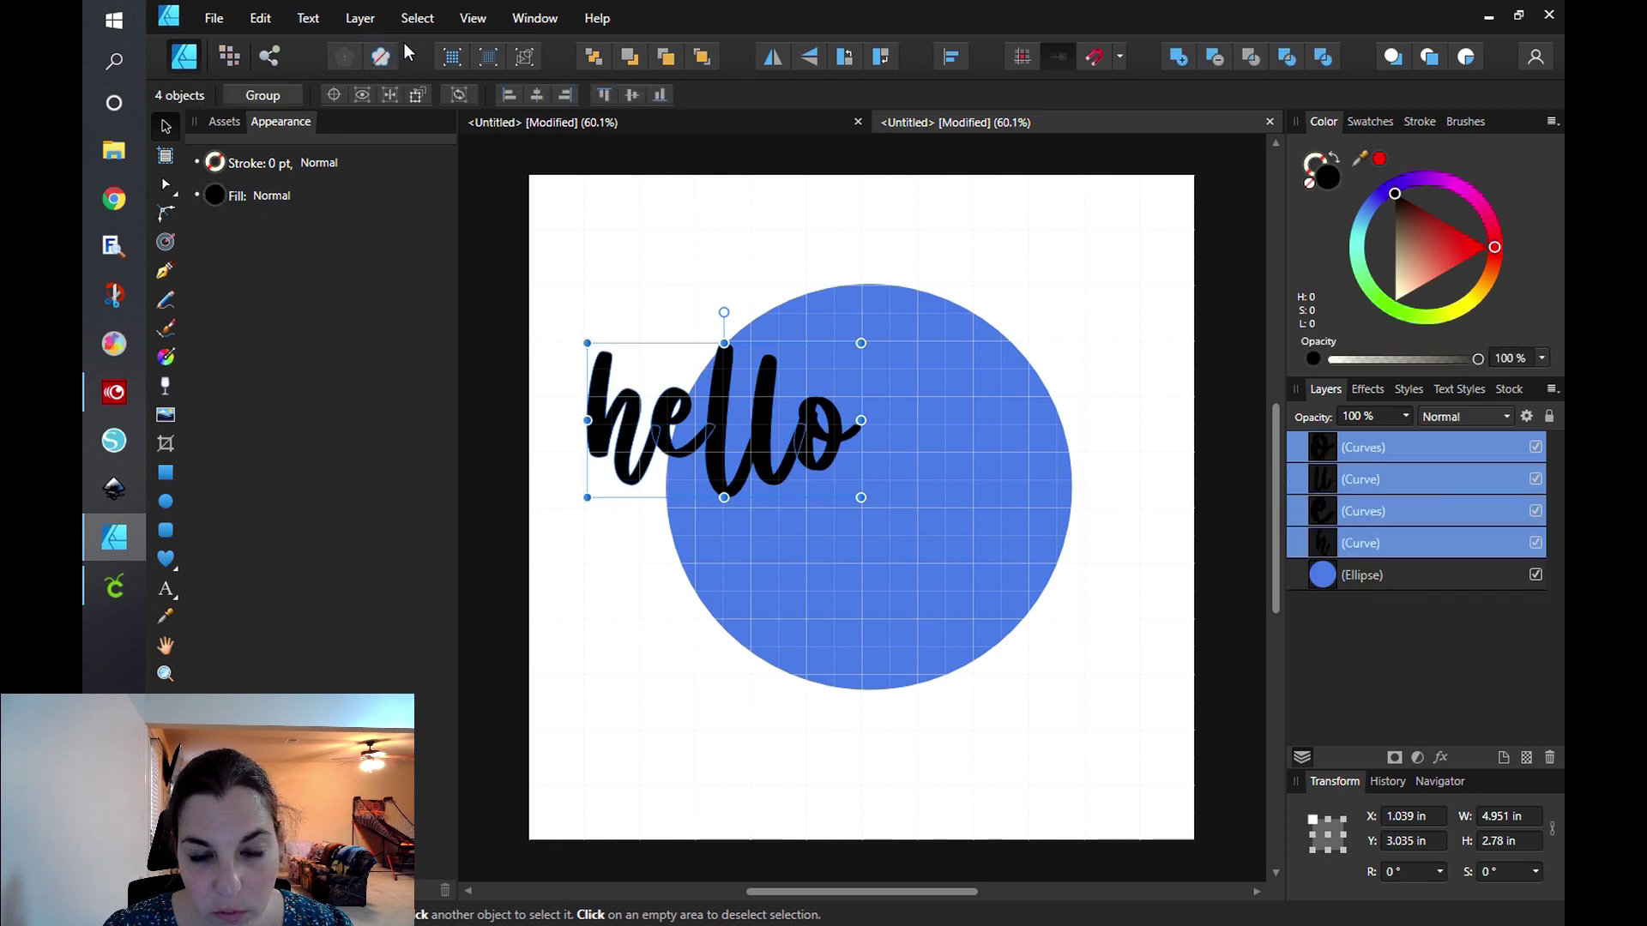
click(359, 20)
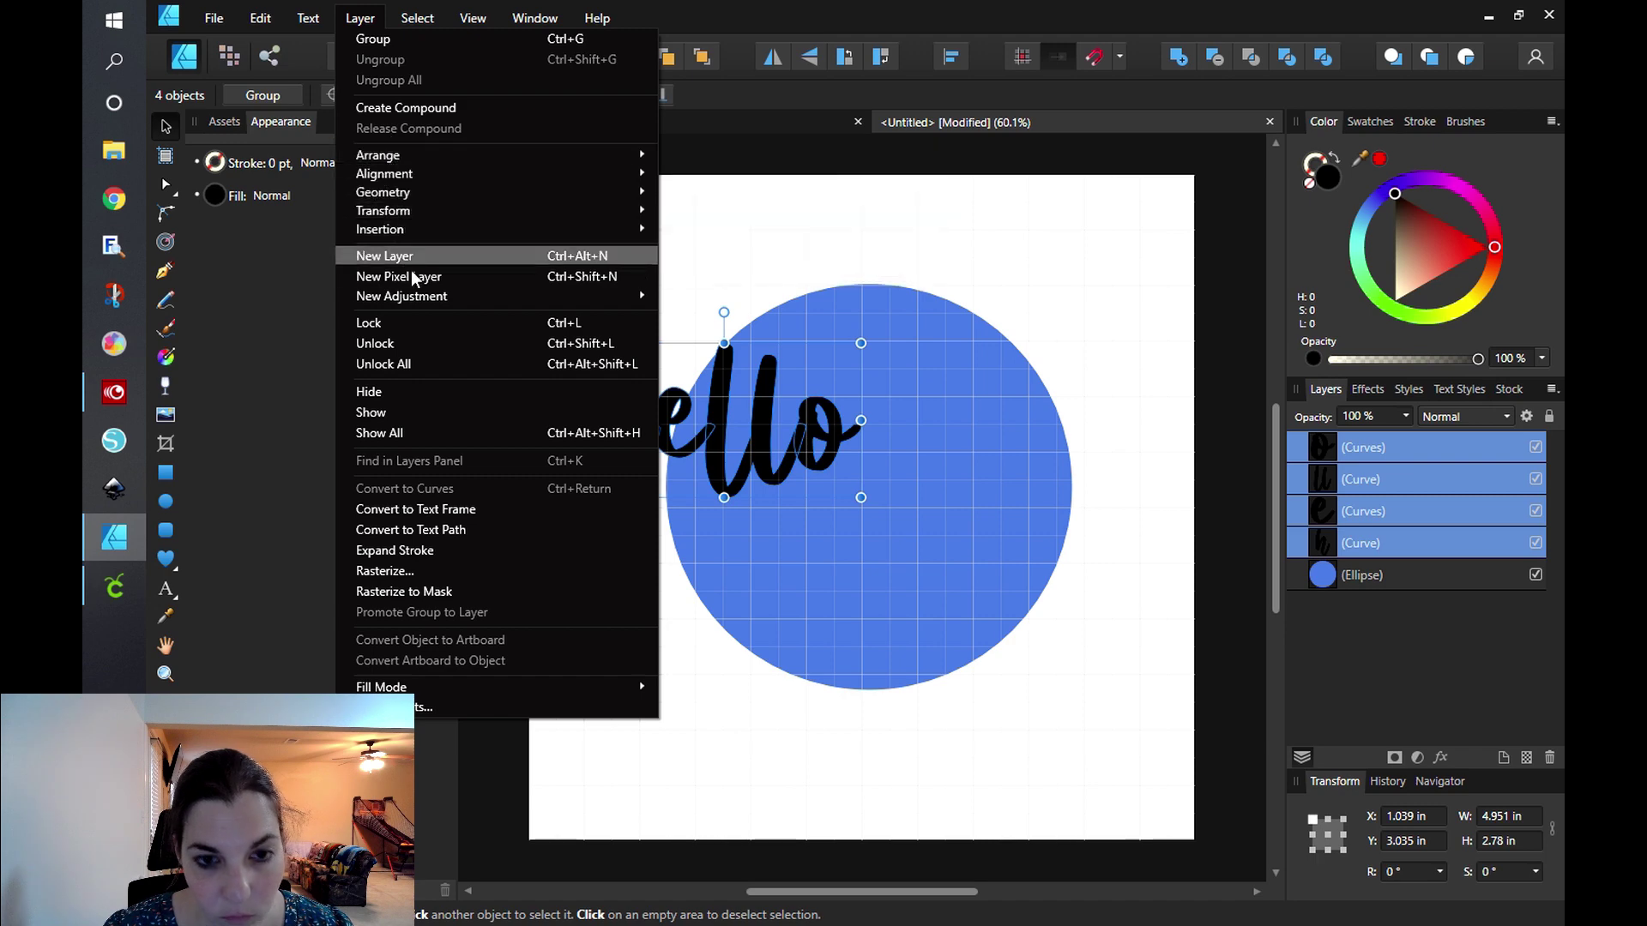
click(1187, 58)
click(1187, 59)
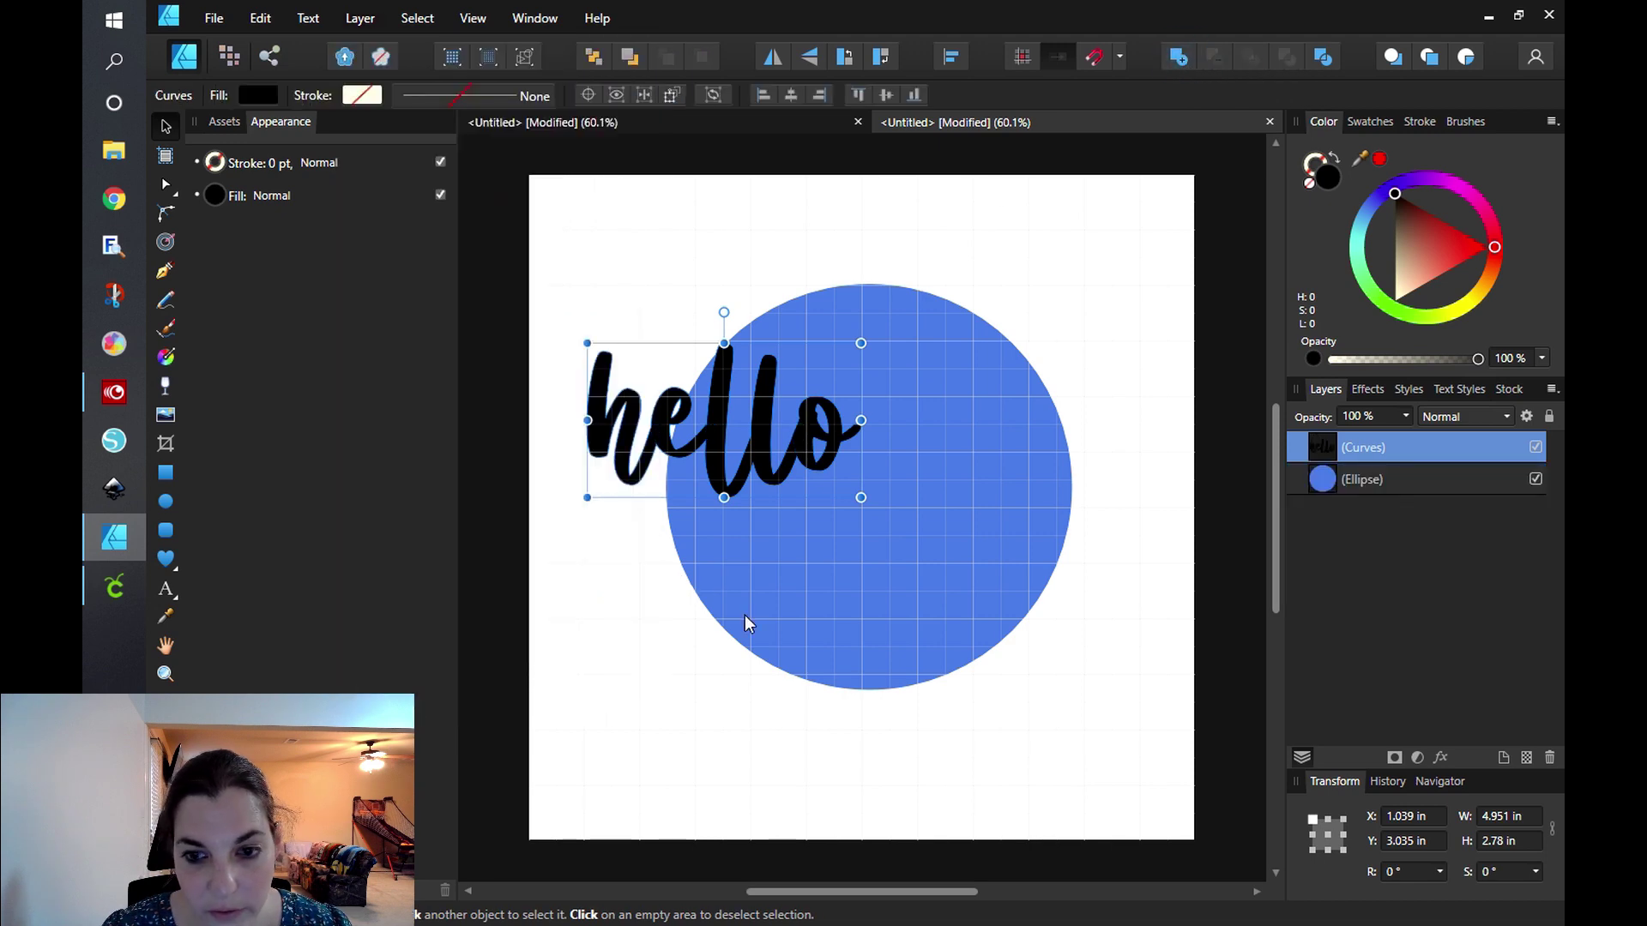
Enlarge the lettering to about 7.2 in wide and centre it on the blue circle.
drag(861, 498, 986, 579)
drag(772, 518, 861, 536)
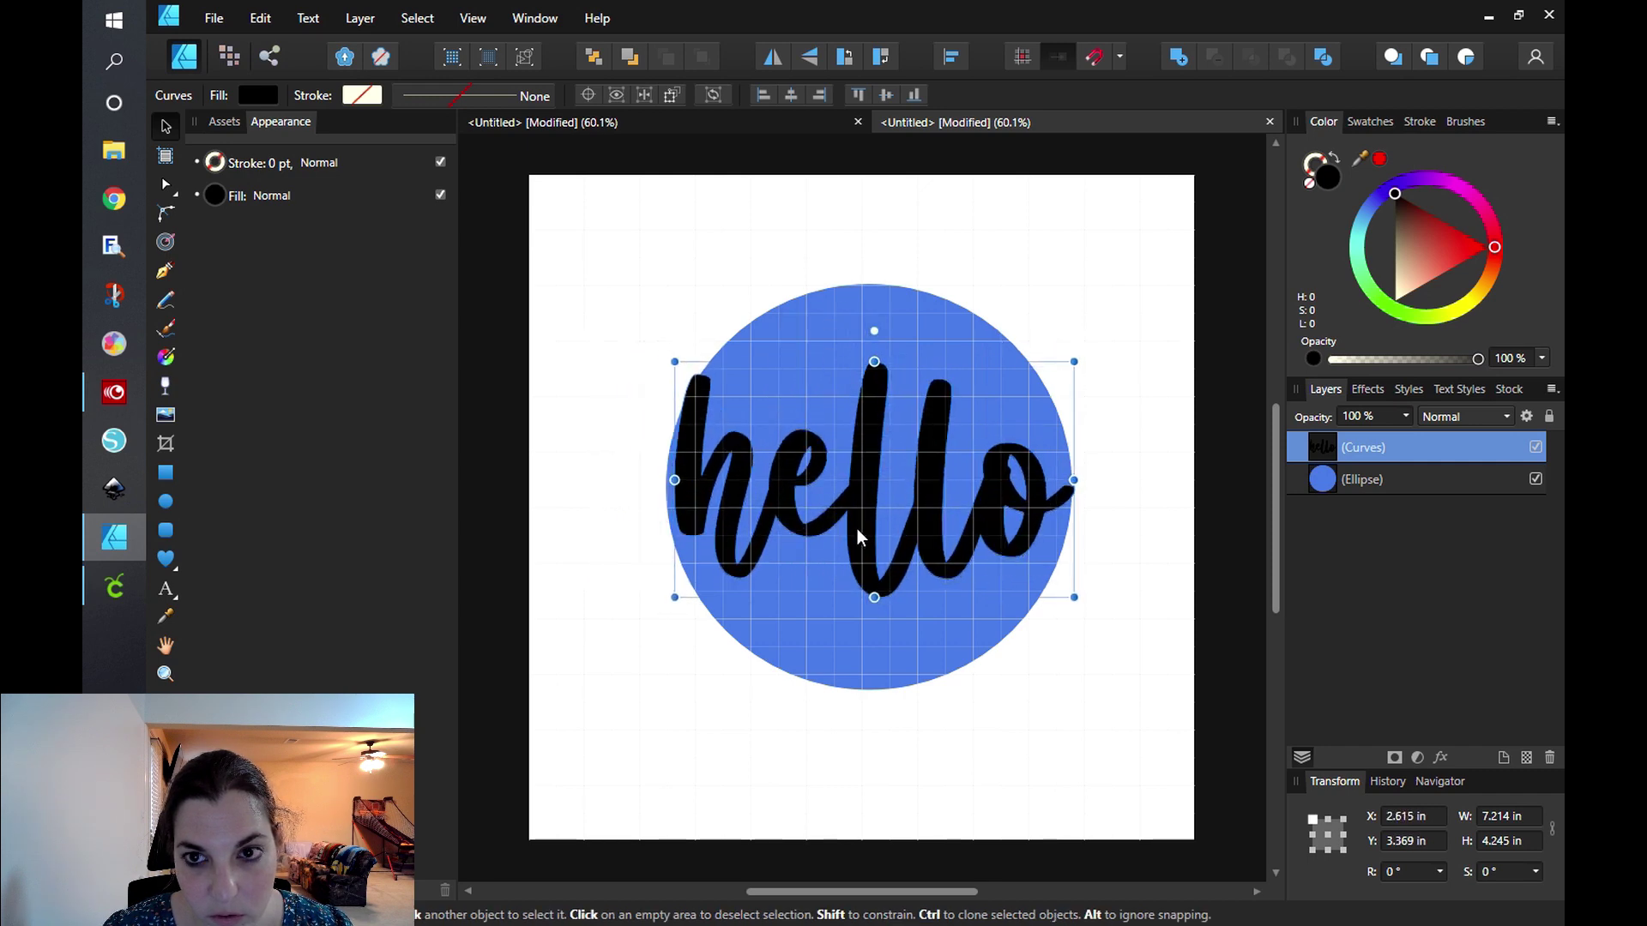
drag(684, 269, 1100, 743)
drag(584, 204, 1167, 736)
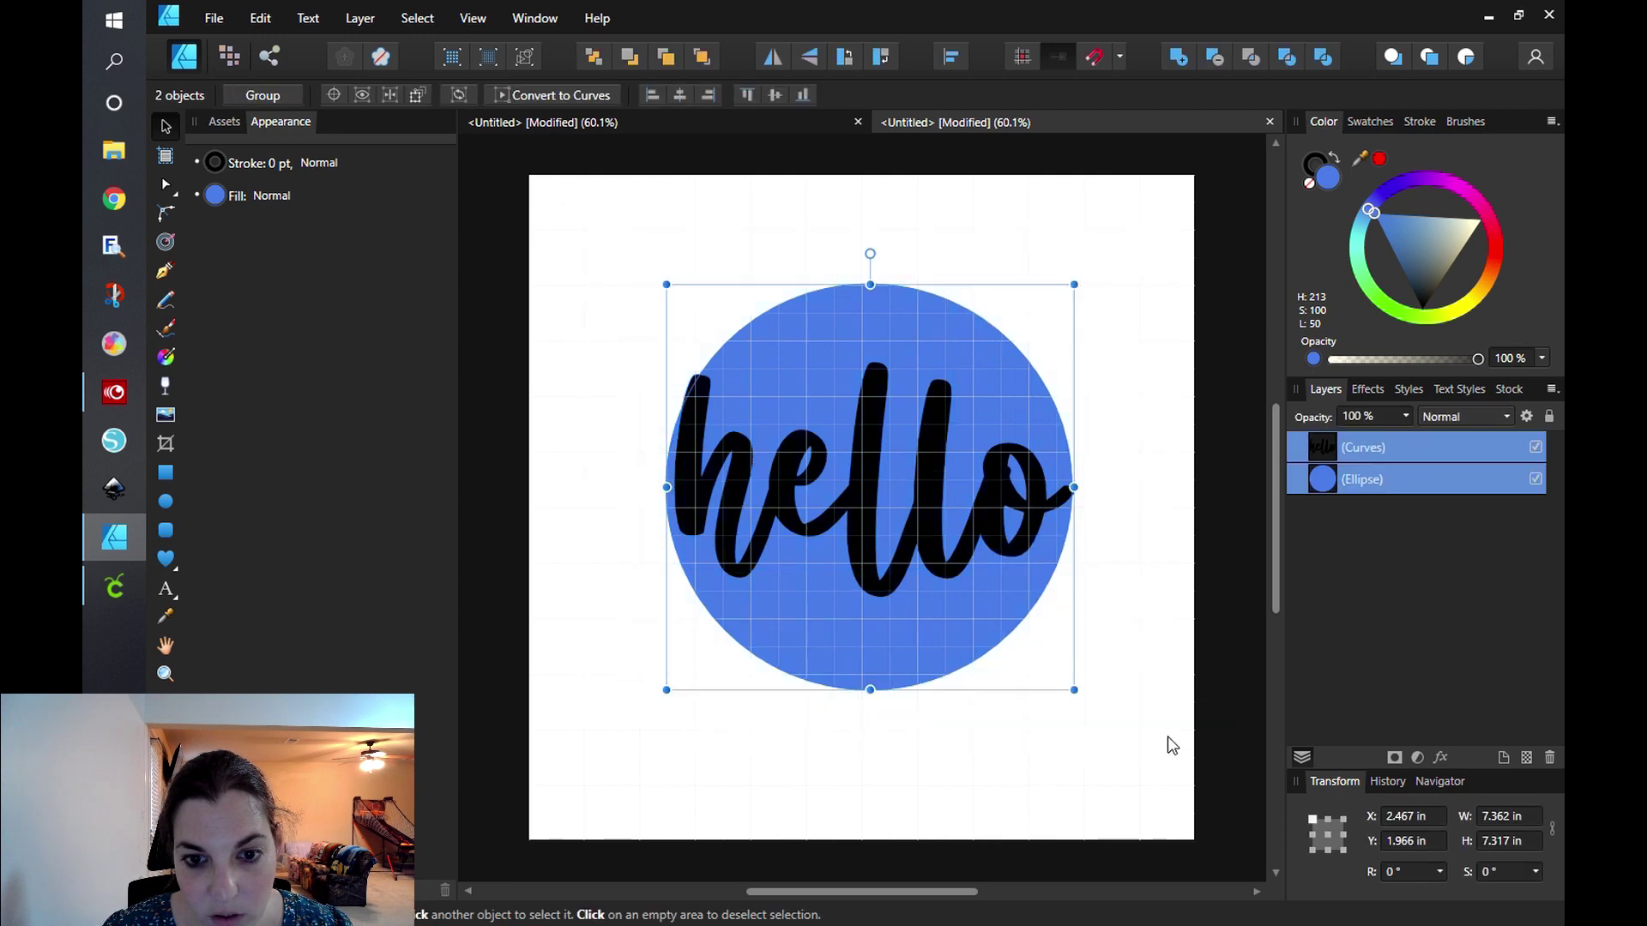
click(772, 96)
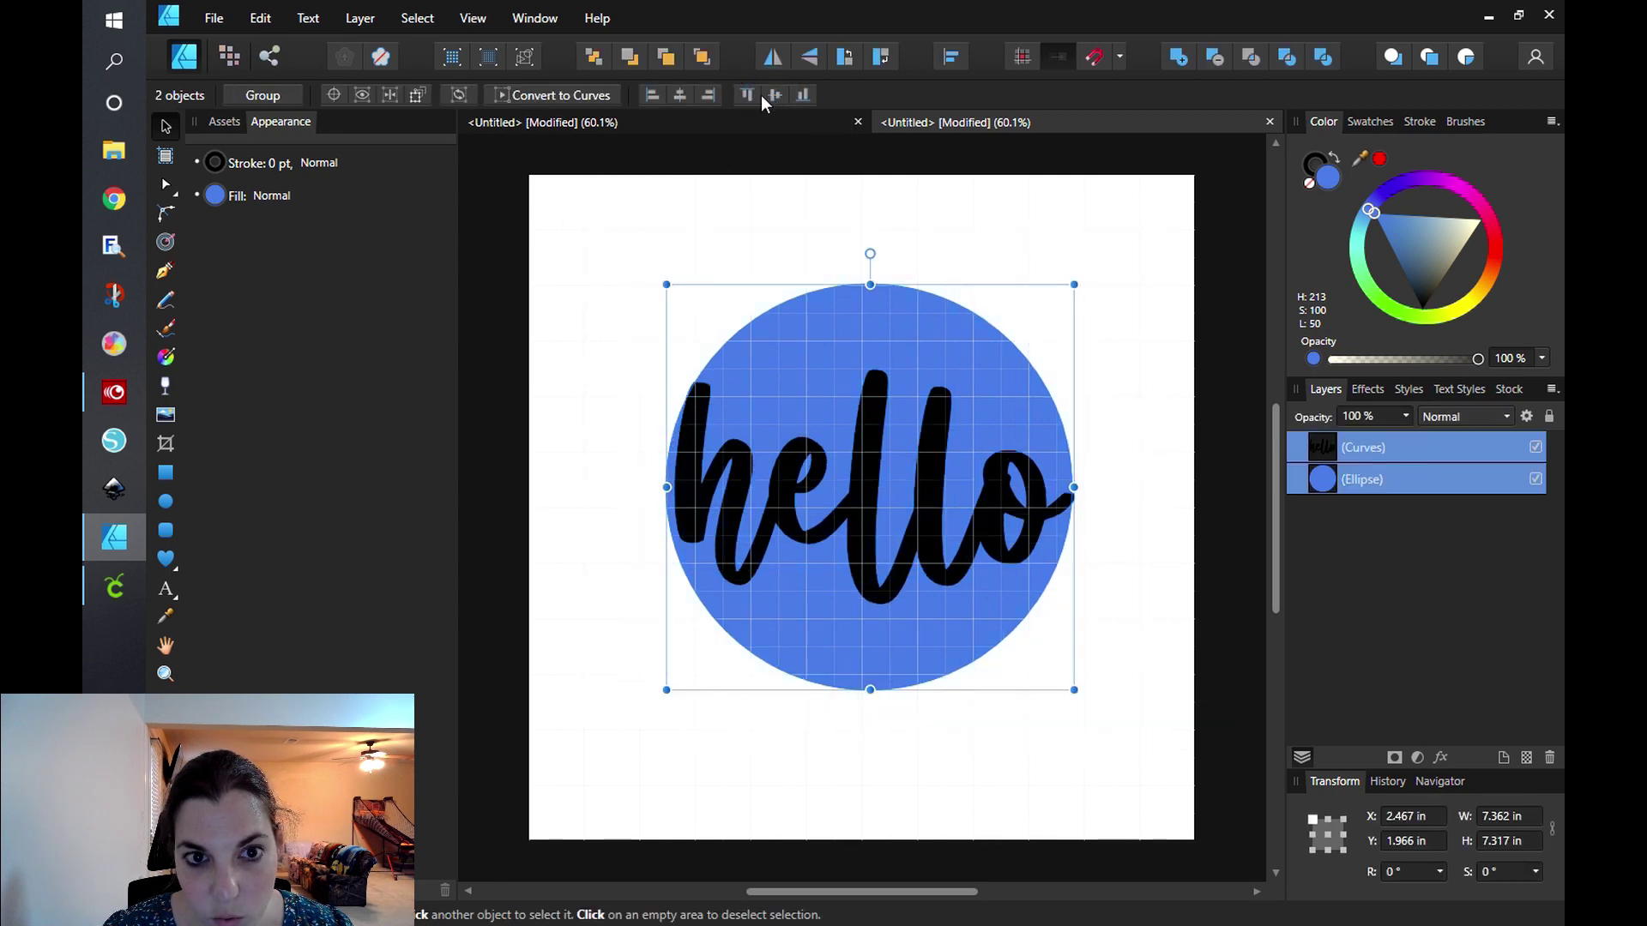
click(683, 95)
click(590, 287)
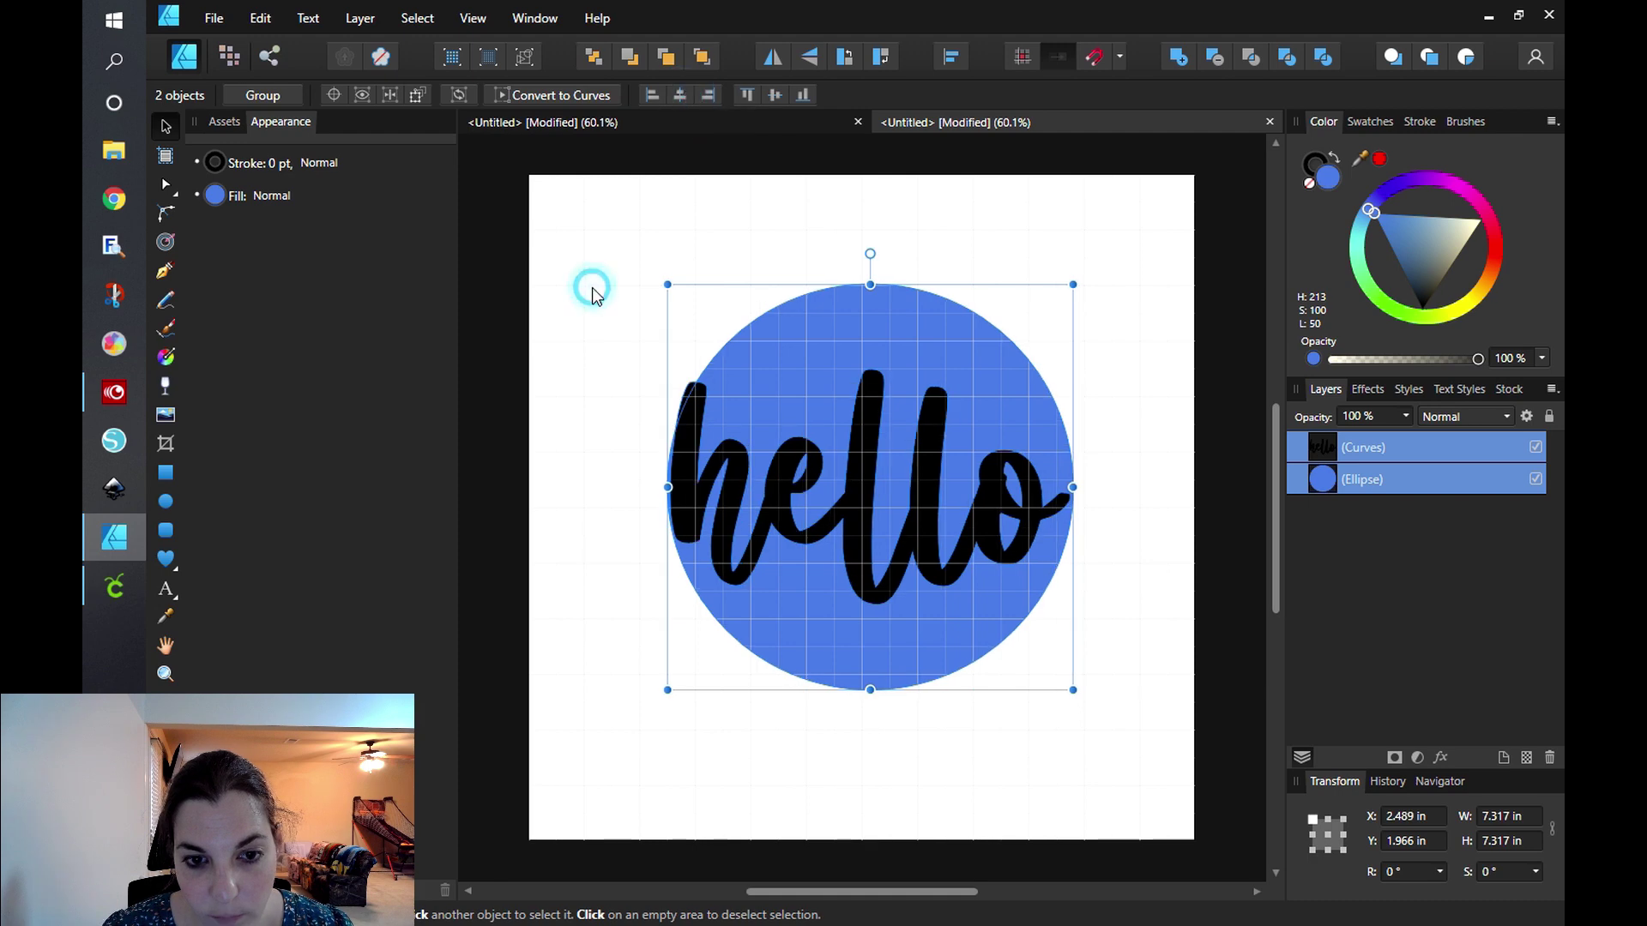
drag(589, 231, 1132, 798)
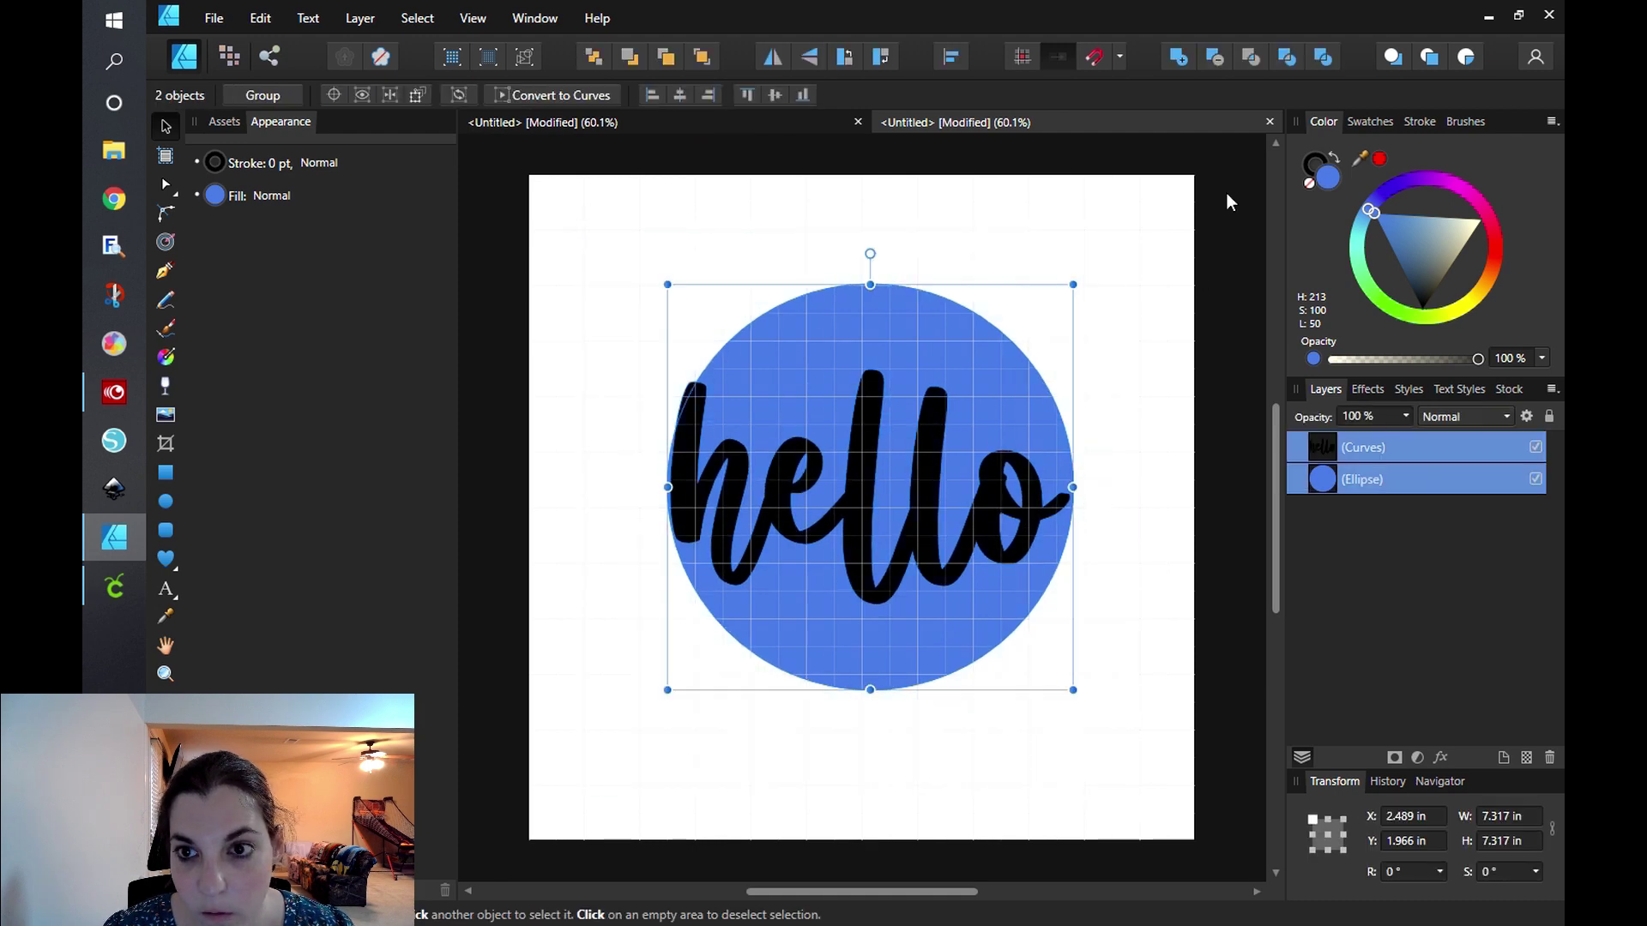
Duplicate the hello lettering with Edit > Duplicate.
click(1184, 503)
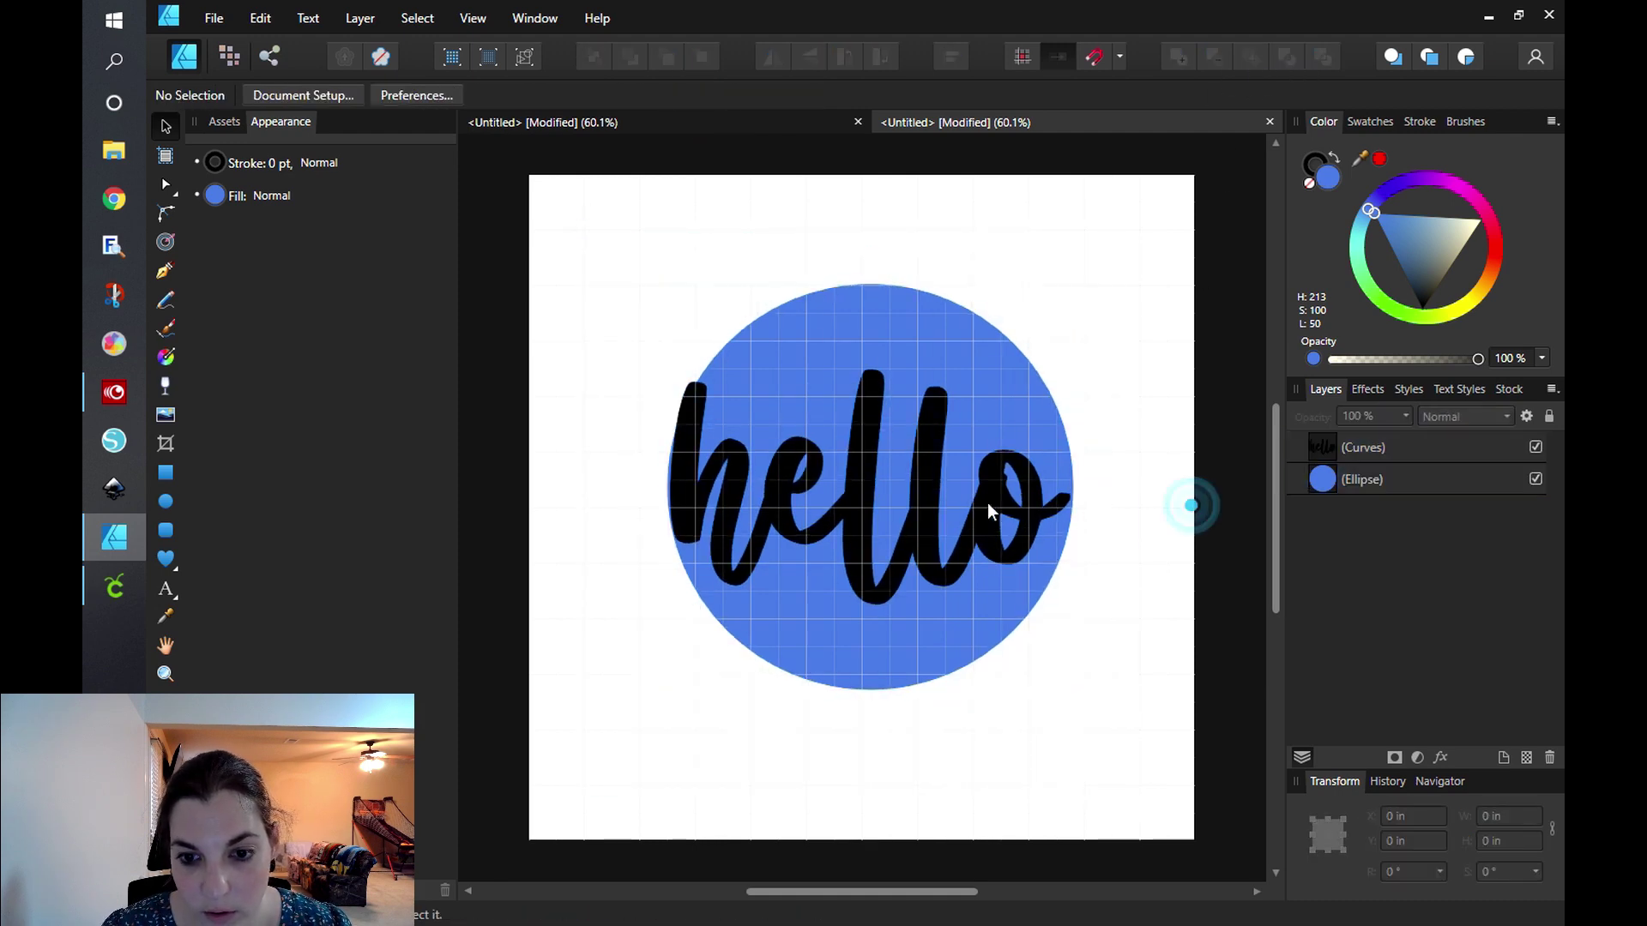
click(992, 502)
click(268, 21)
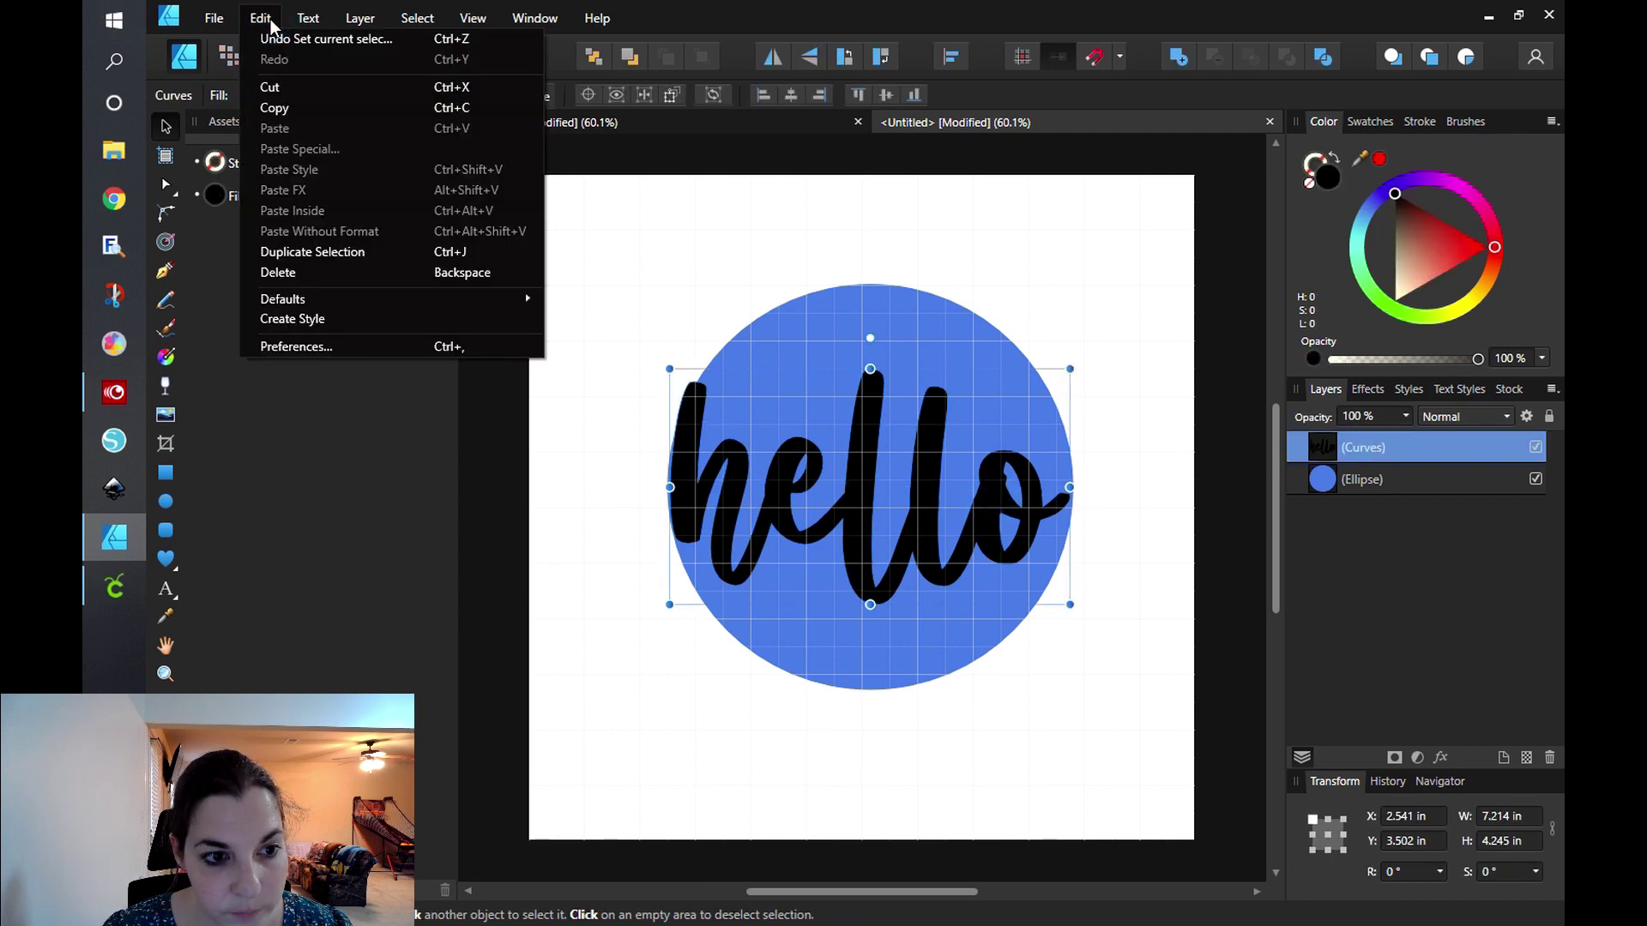
click(335, 250)
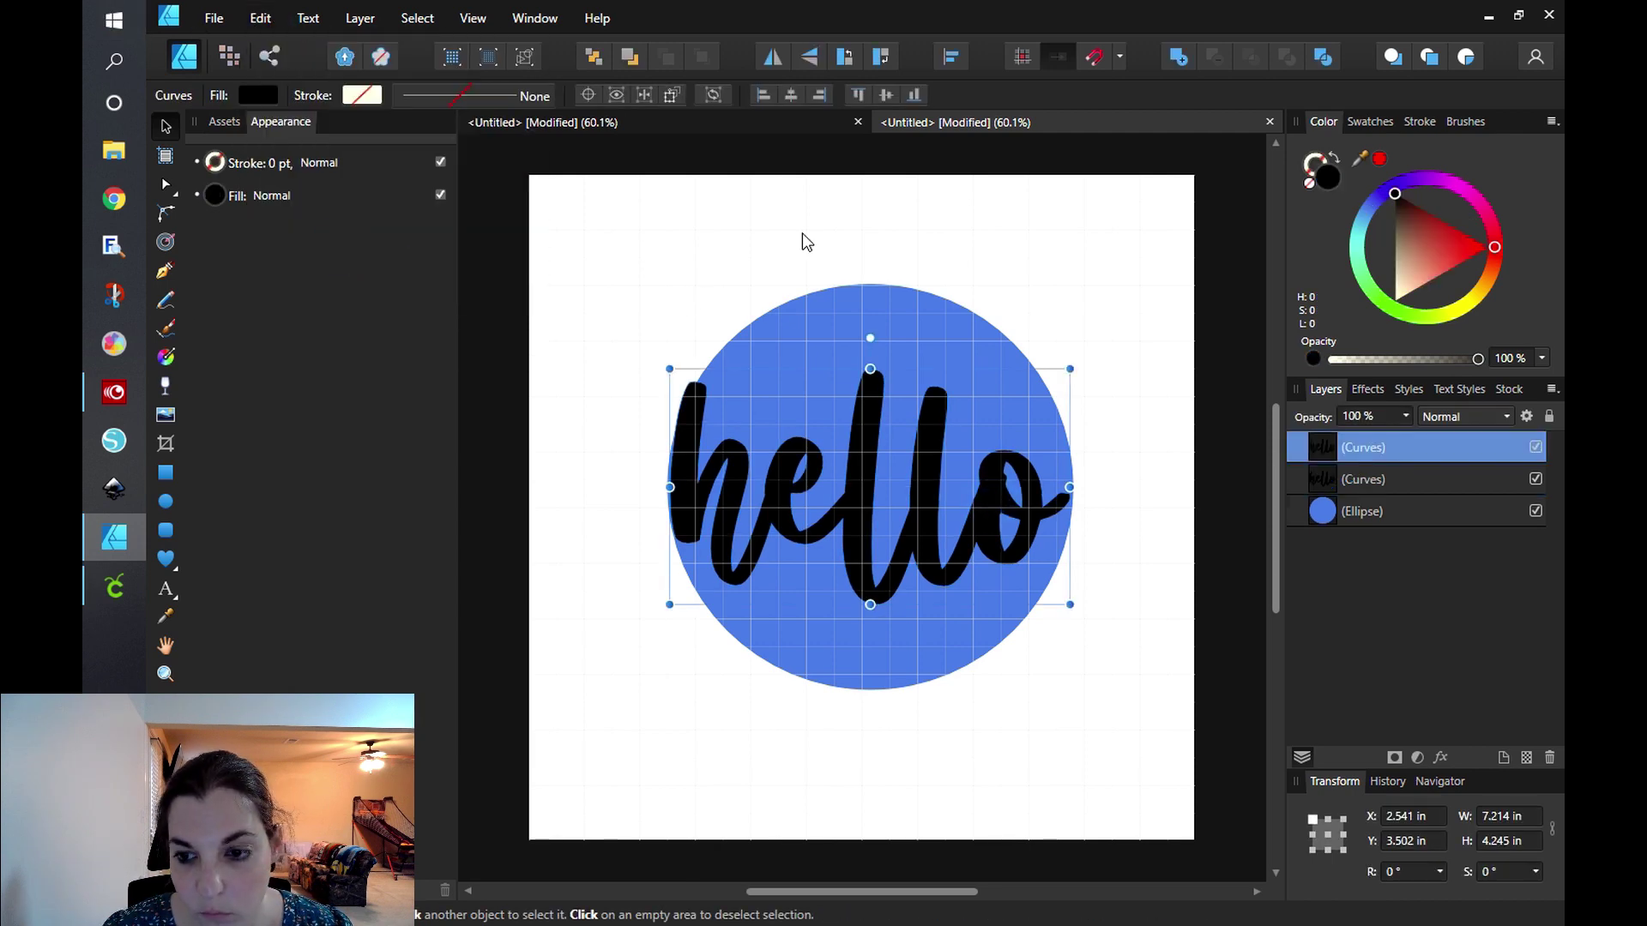
Subtract one lettering copy from the blue circle, then group it with the black copy.
shift+click(1377, 515)
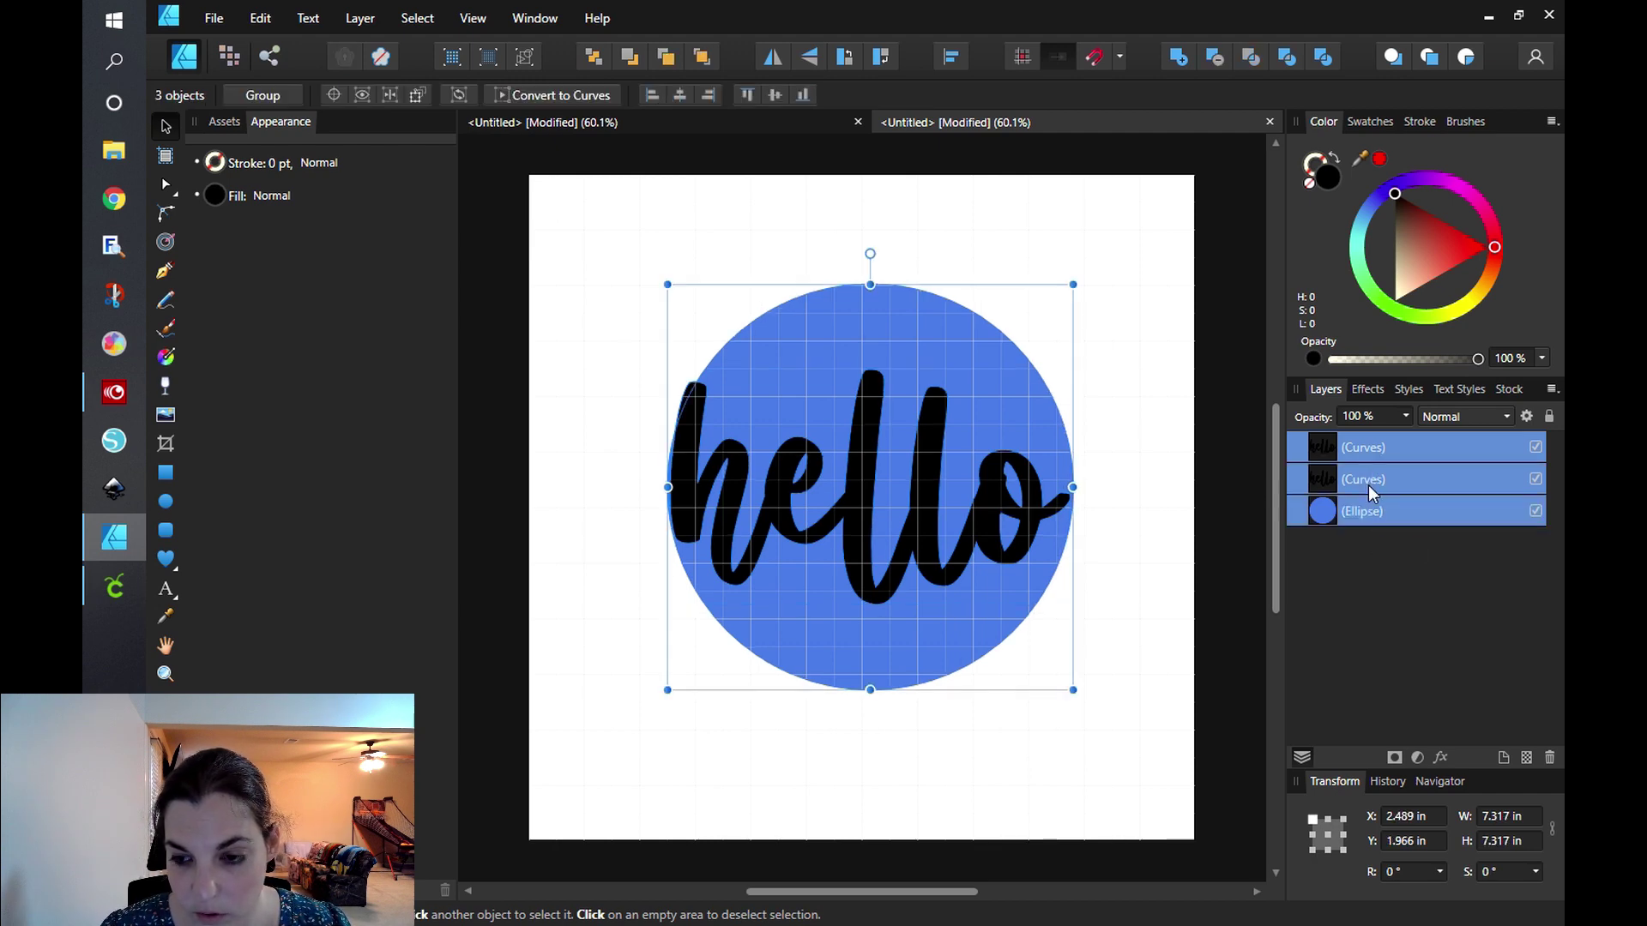
ctrl+click(1369, 486)
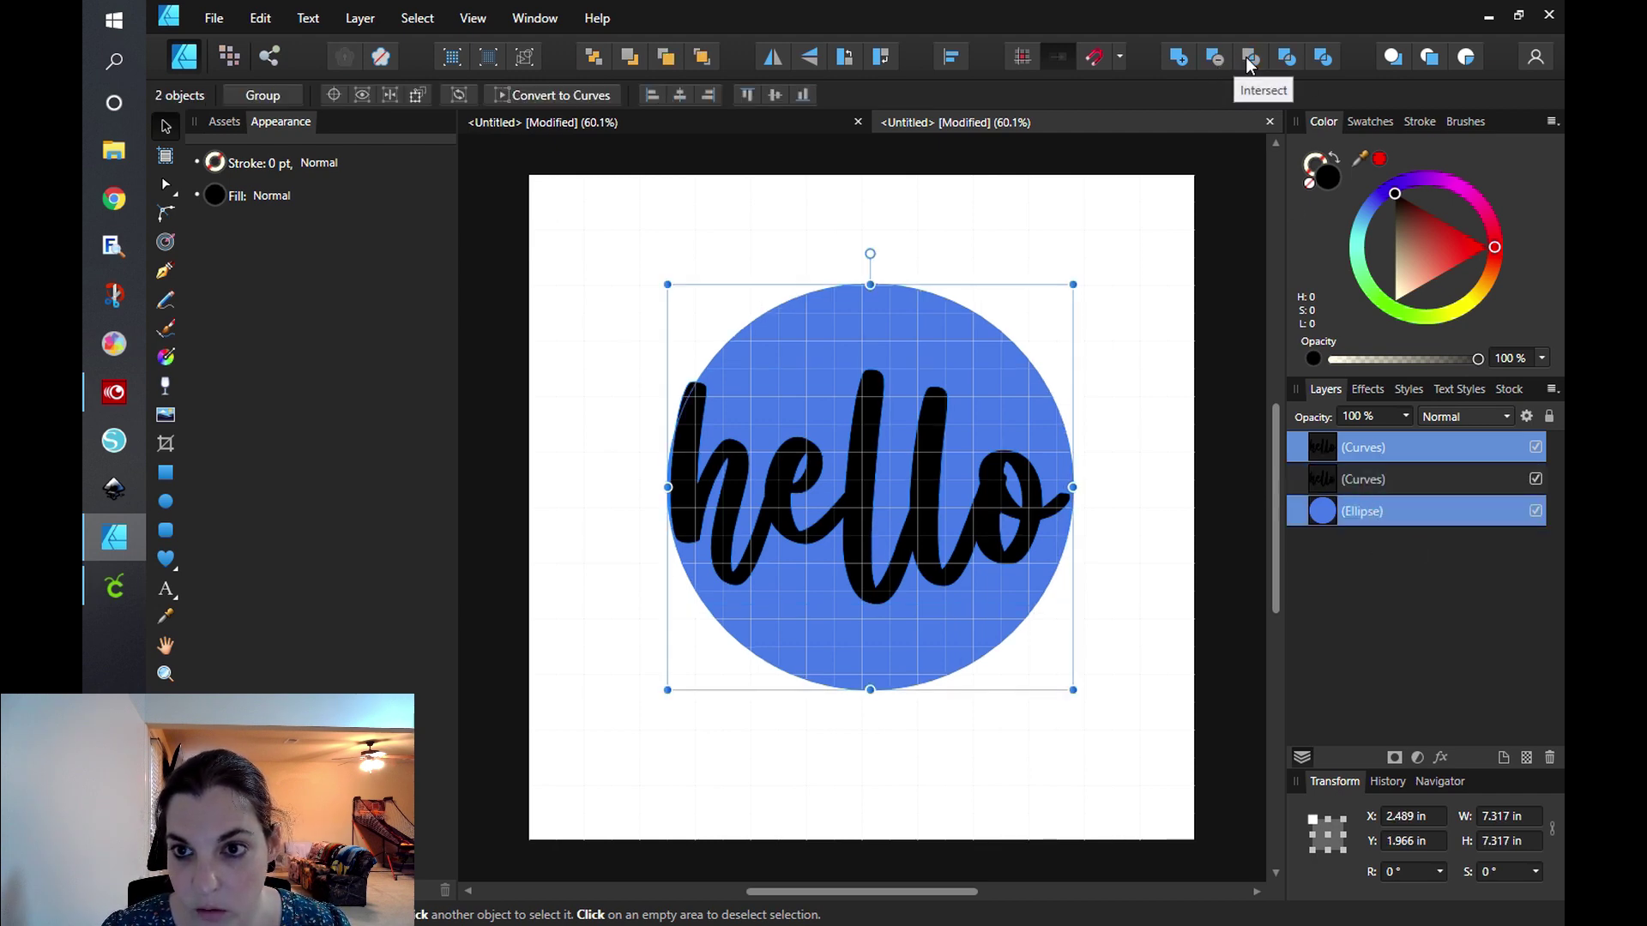
click(1290, 55)
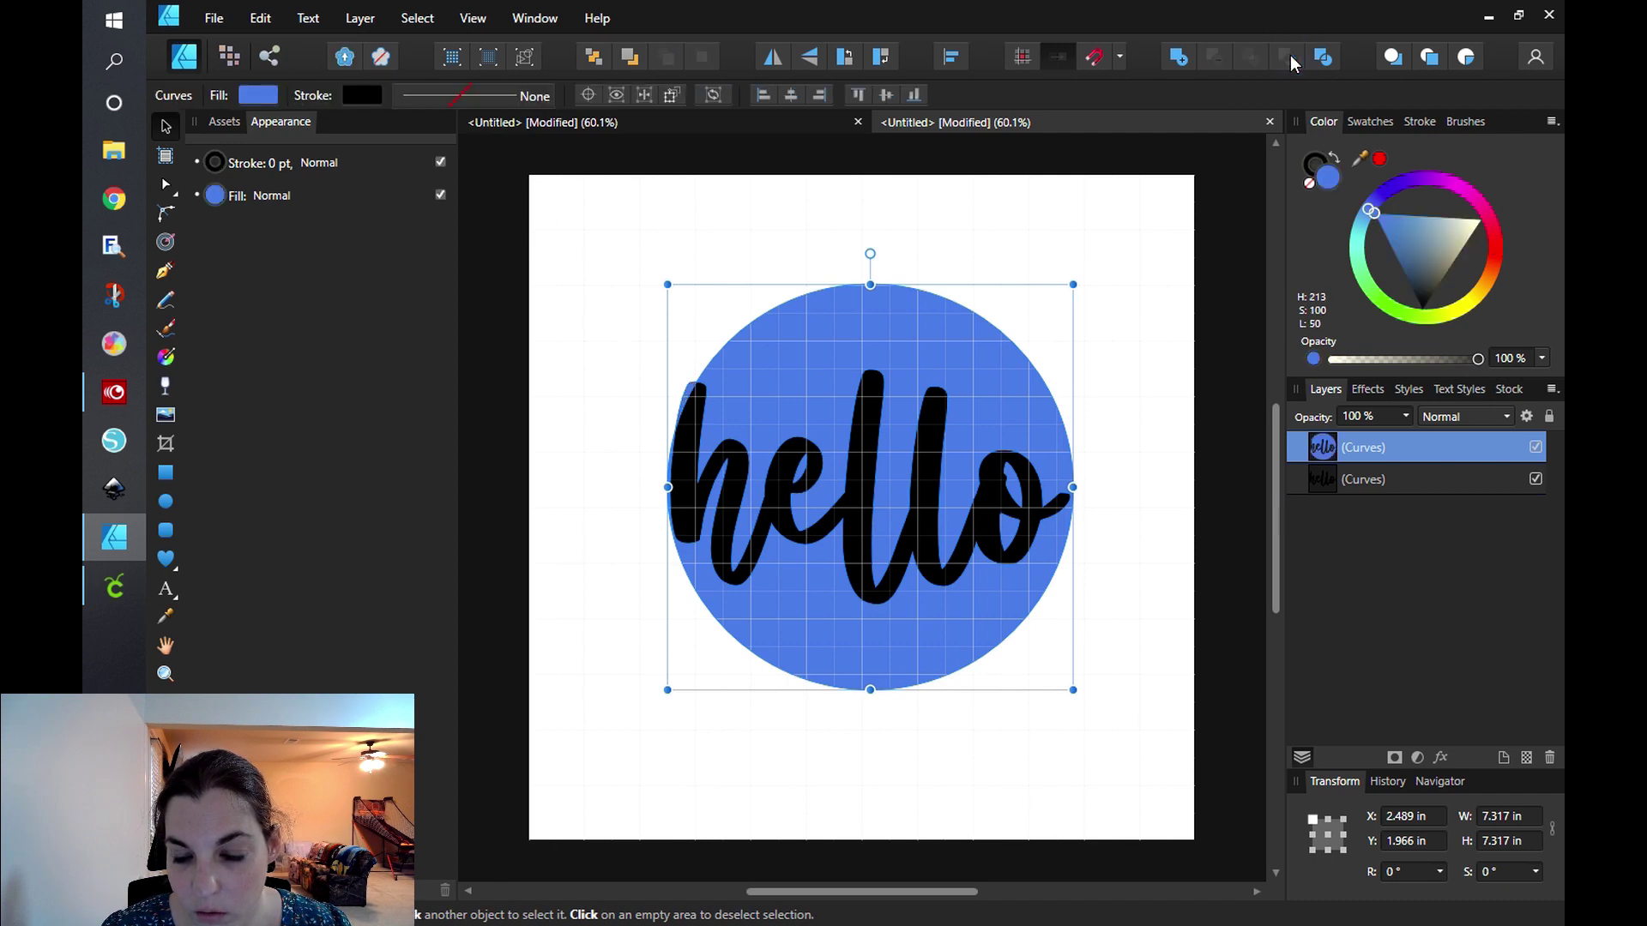
click(1033, 243)
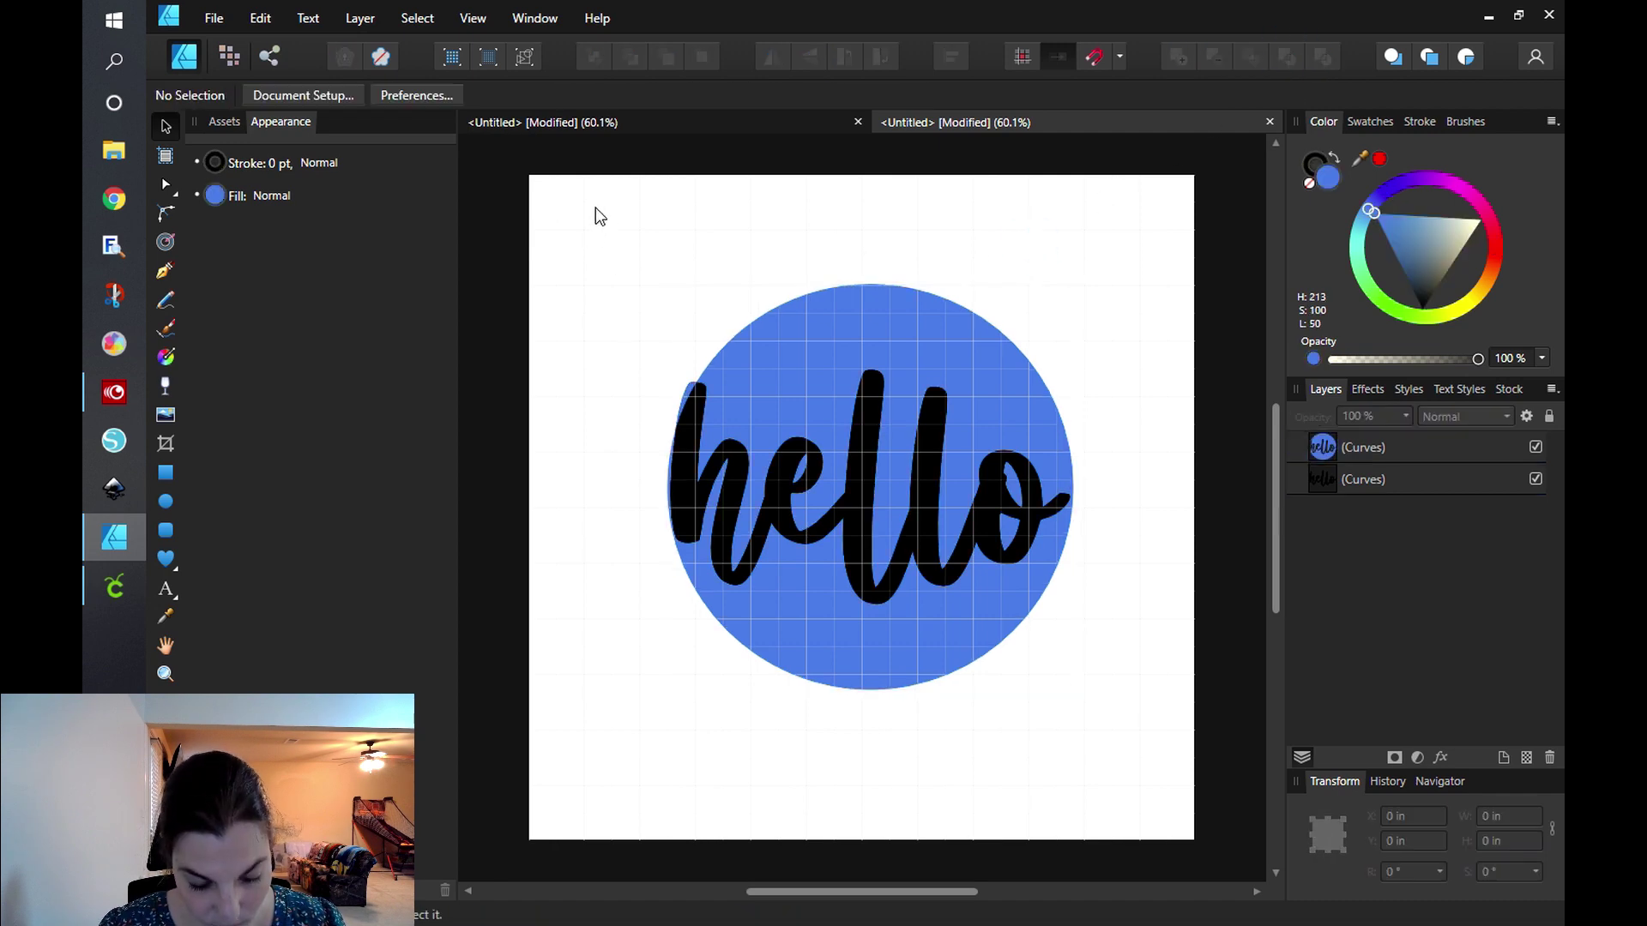
key(ctrl+z)
key(ctrl+z)
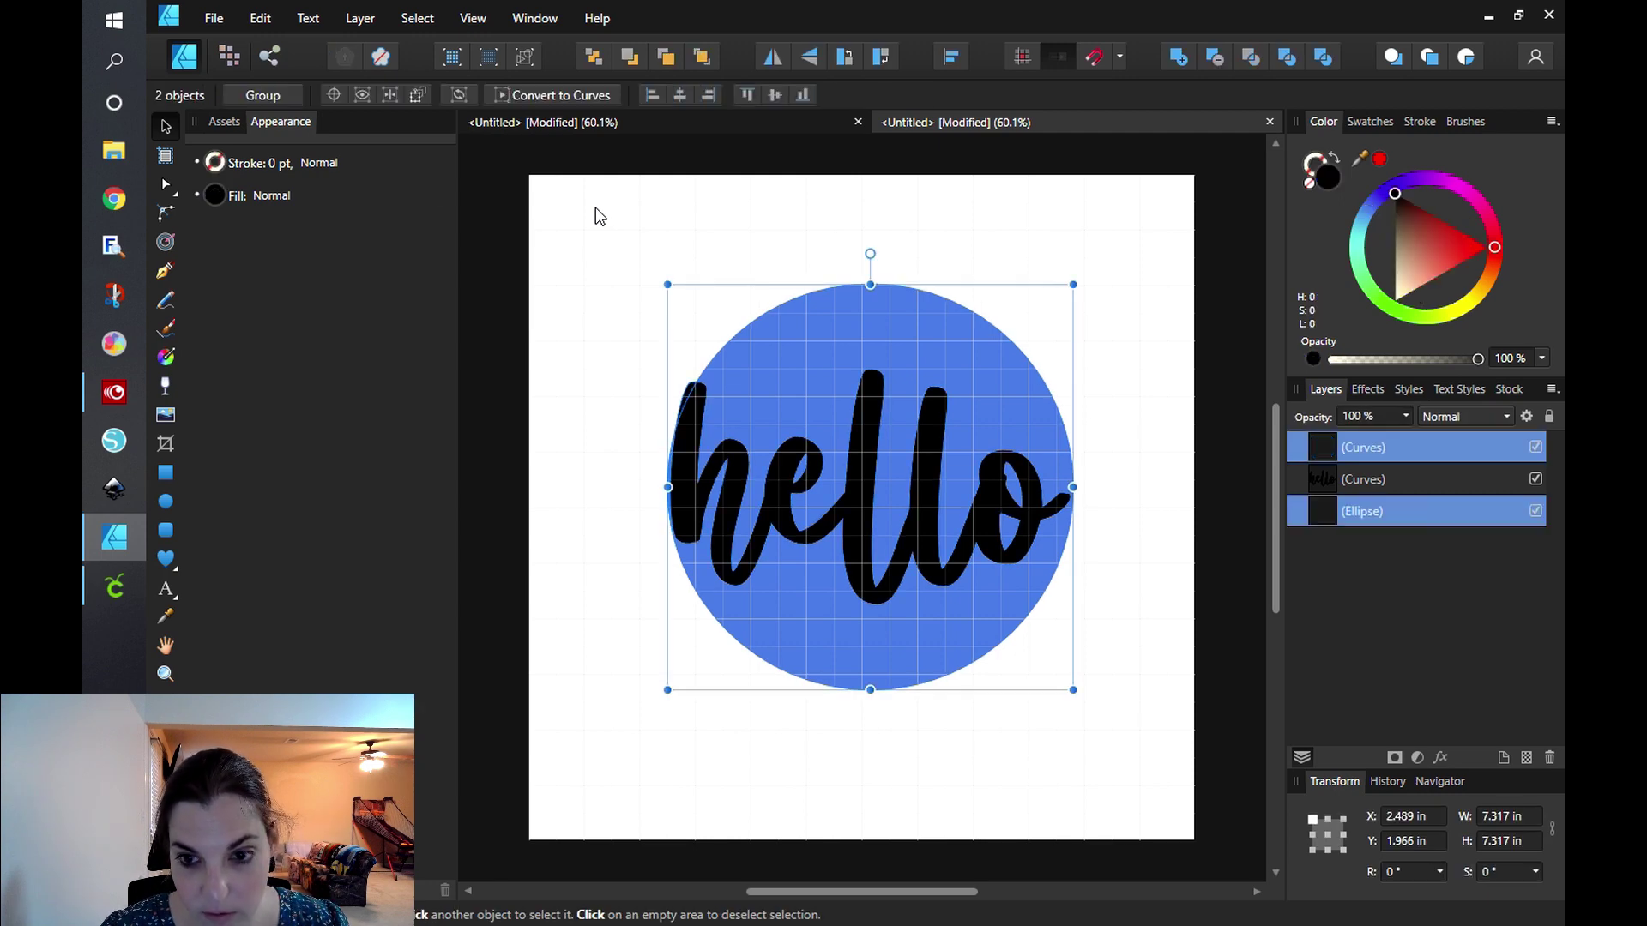
click(1217, 58)
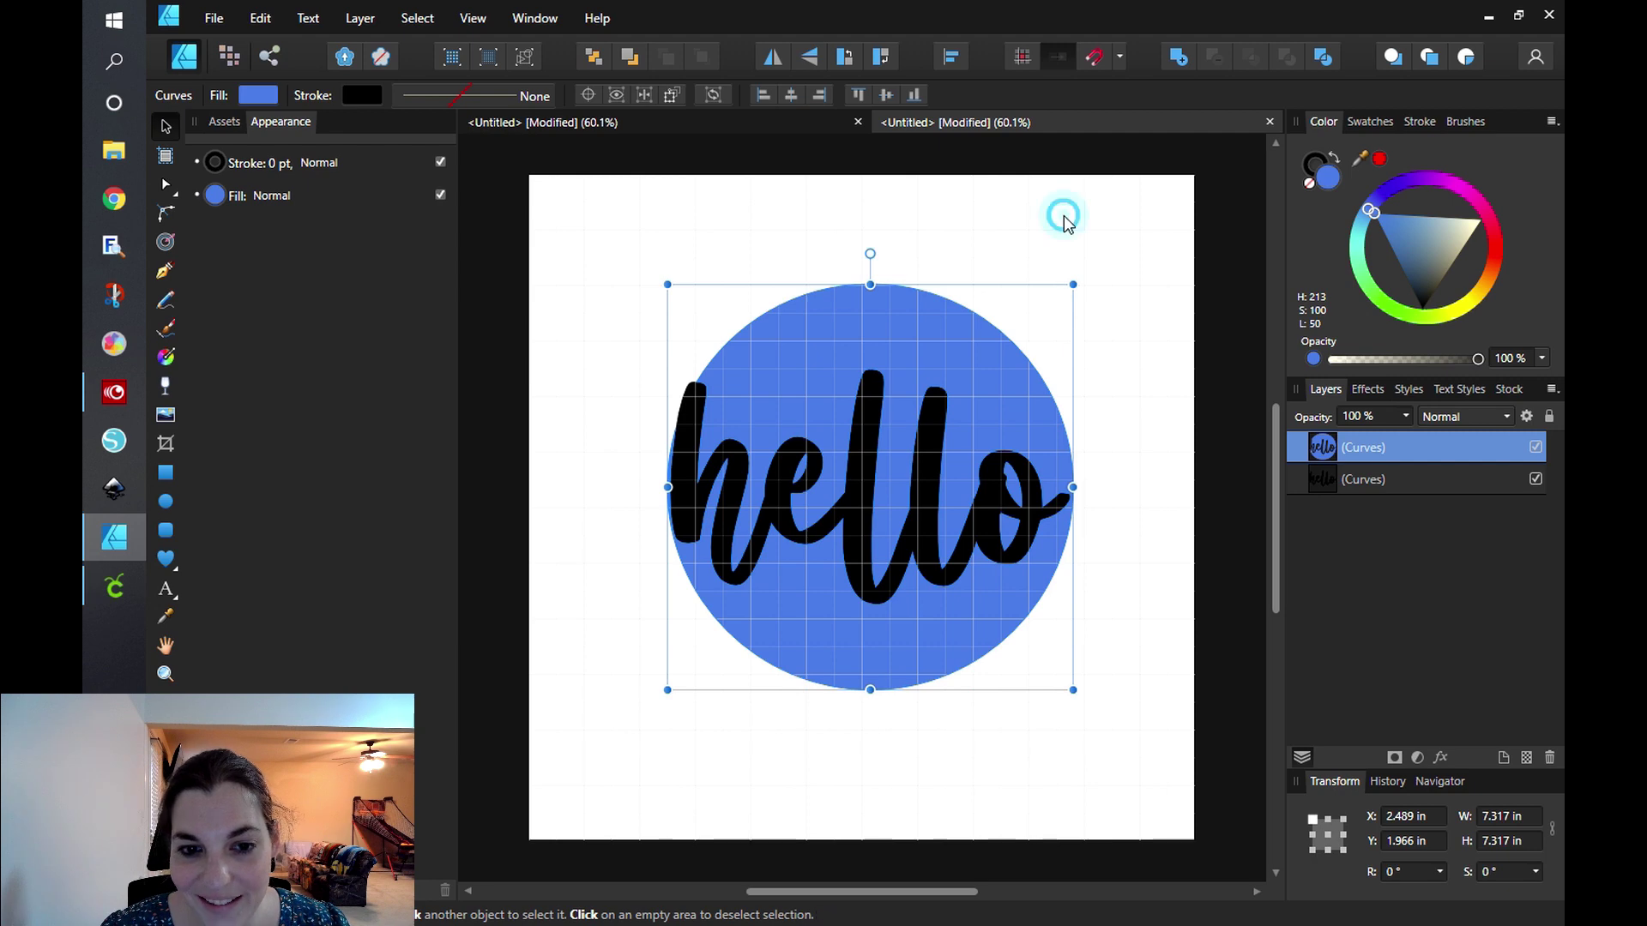
drag(599, 235, 1164, 788)
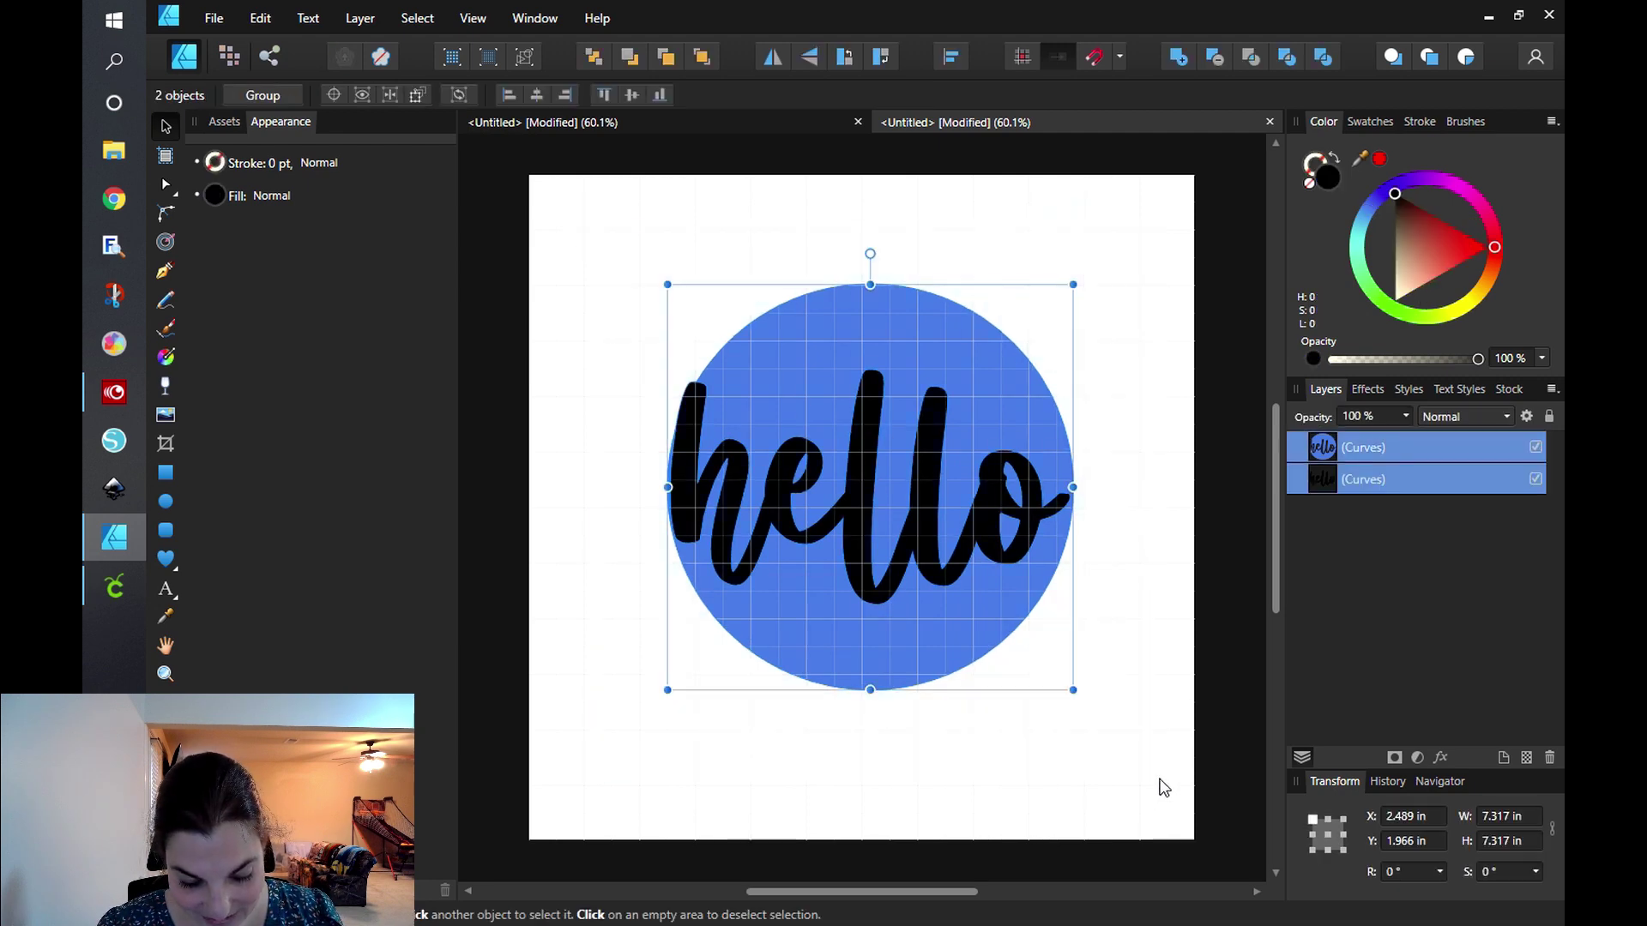
key(ctrl+g)
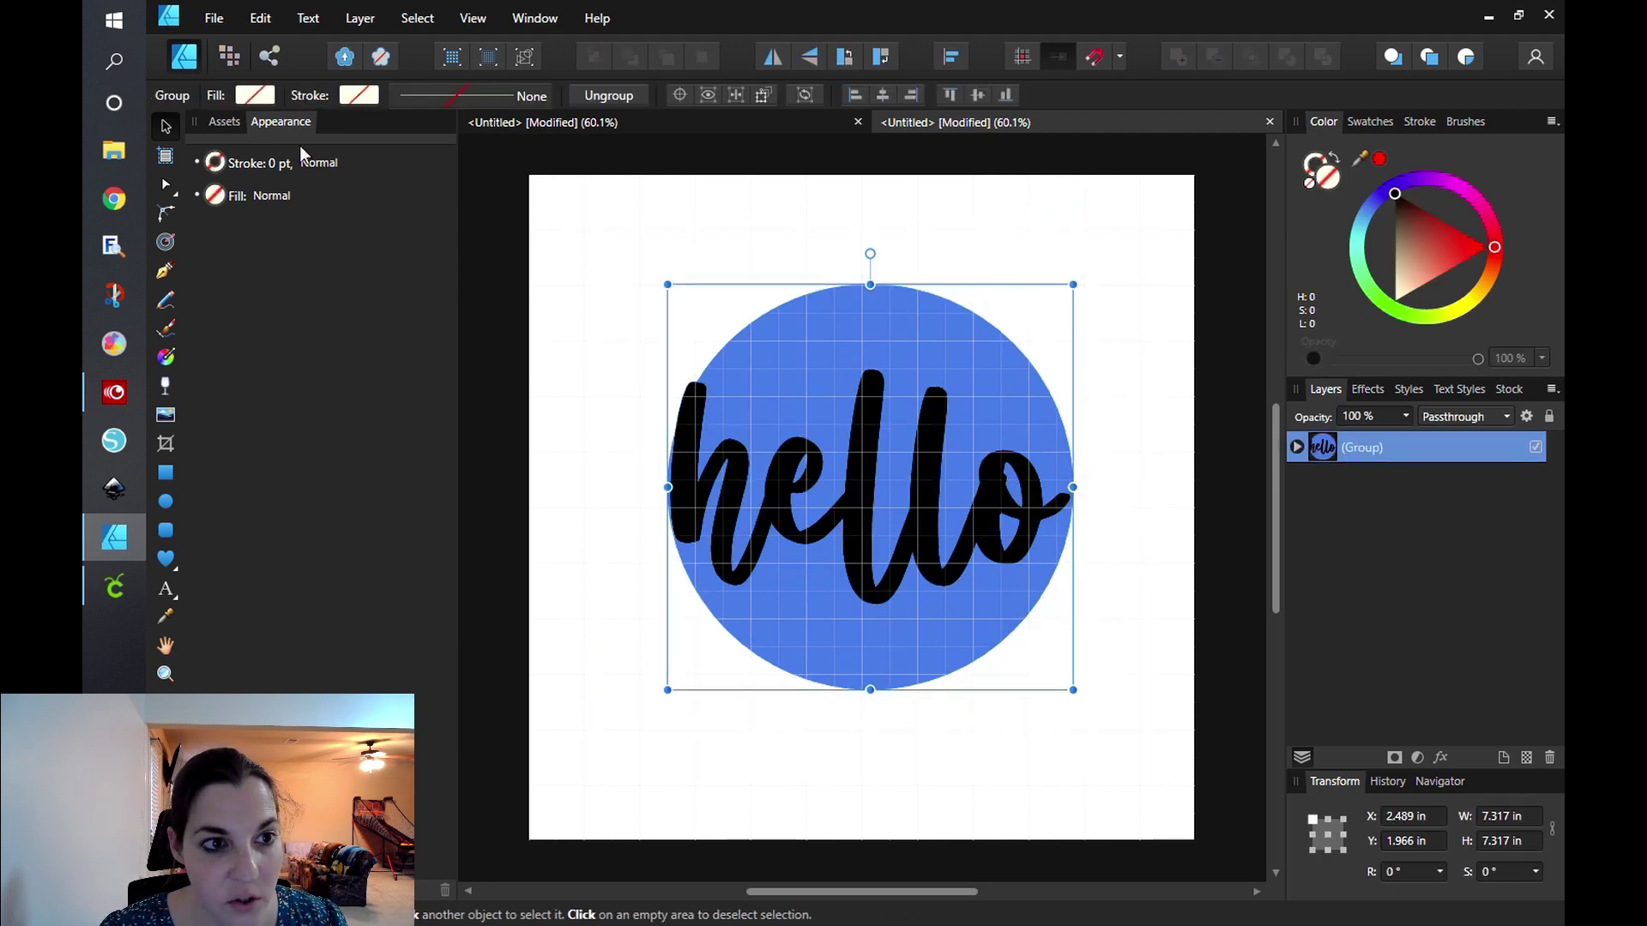
Export the design as an SVG named 'ad test' to the Desktop.
click(214, 18)
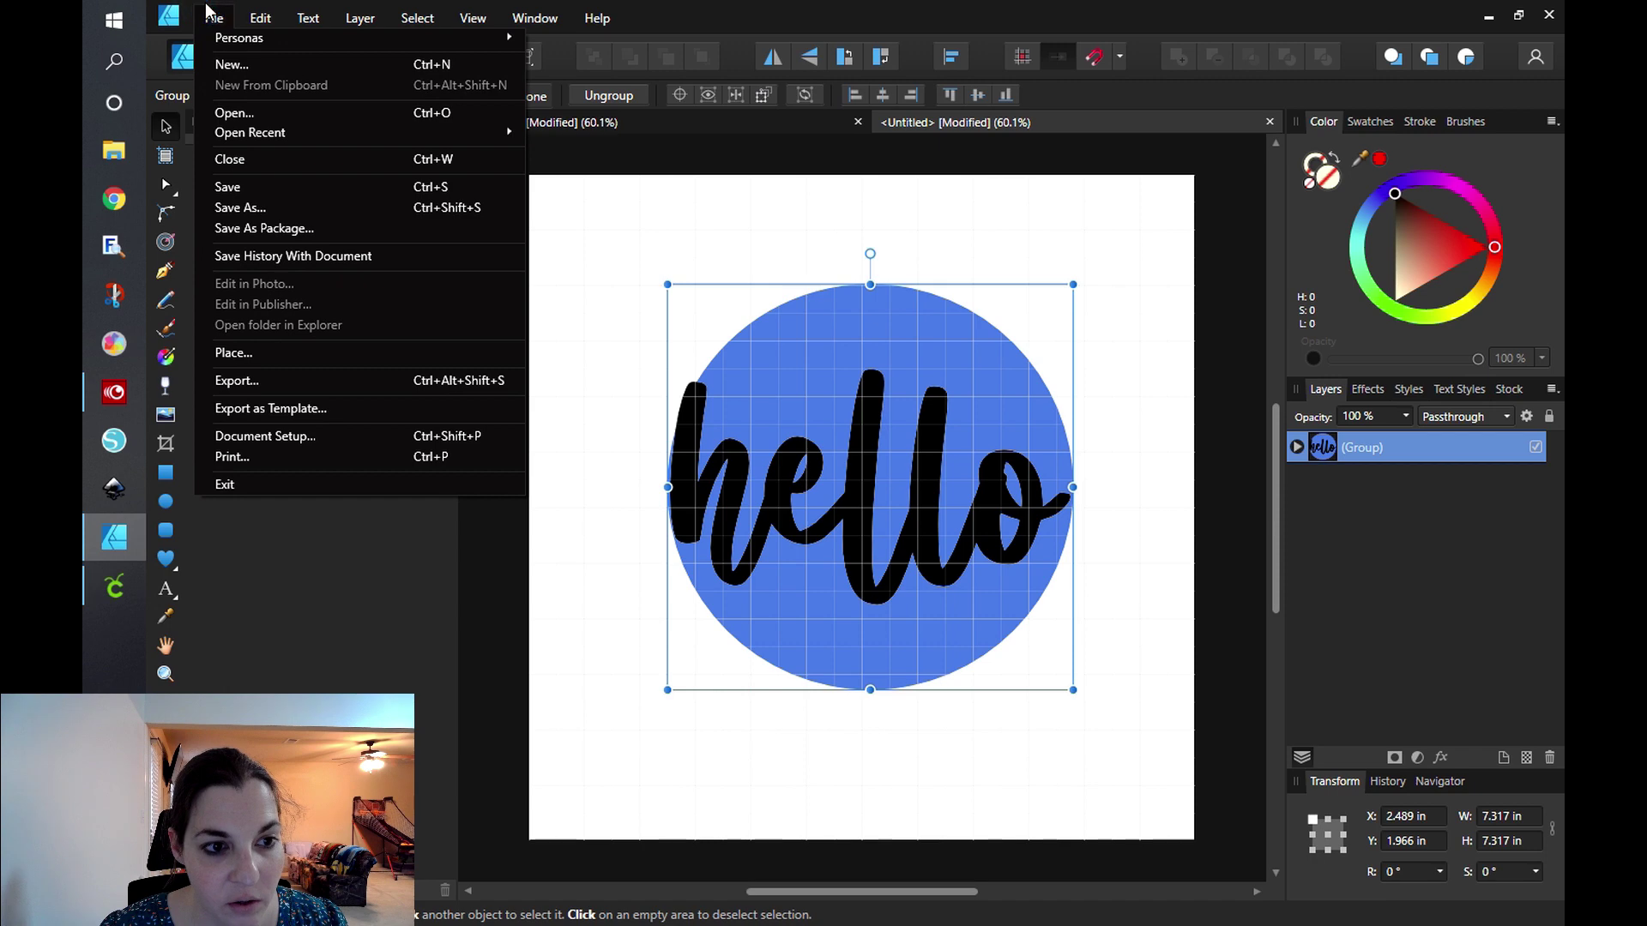
click(288, 381)
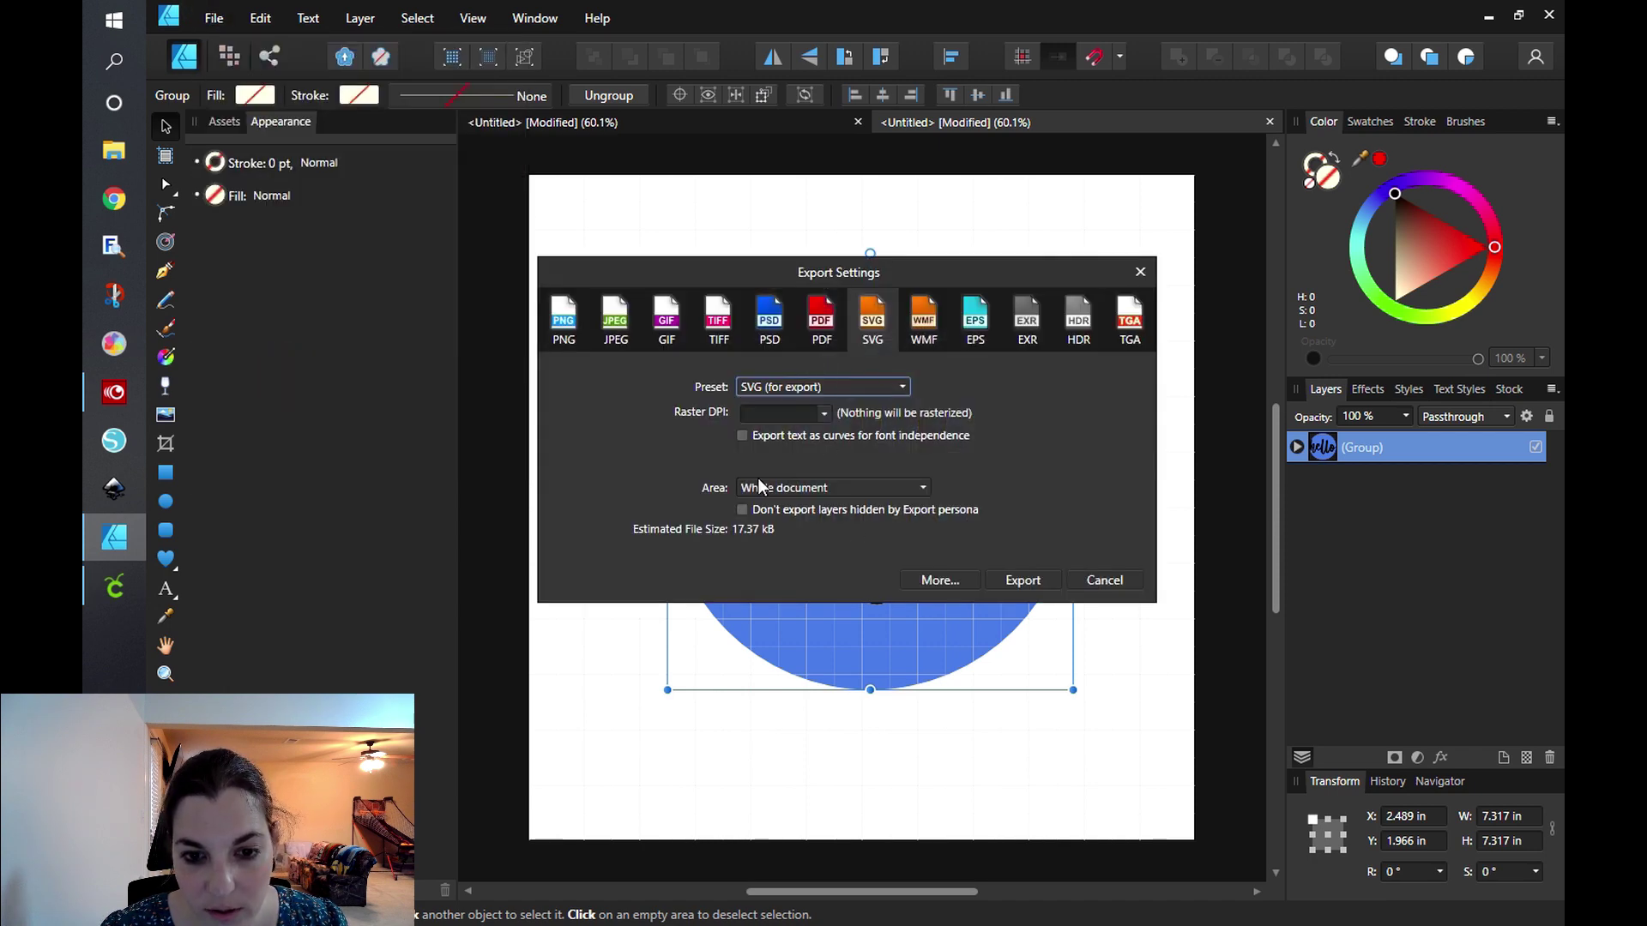
click(1023, 581)
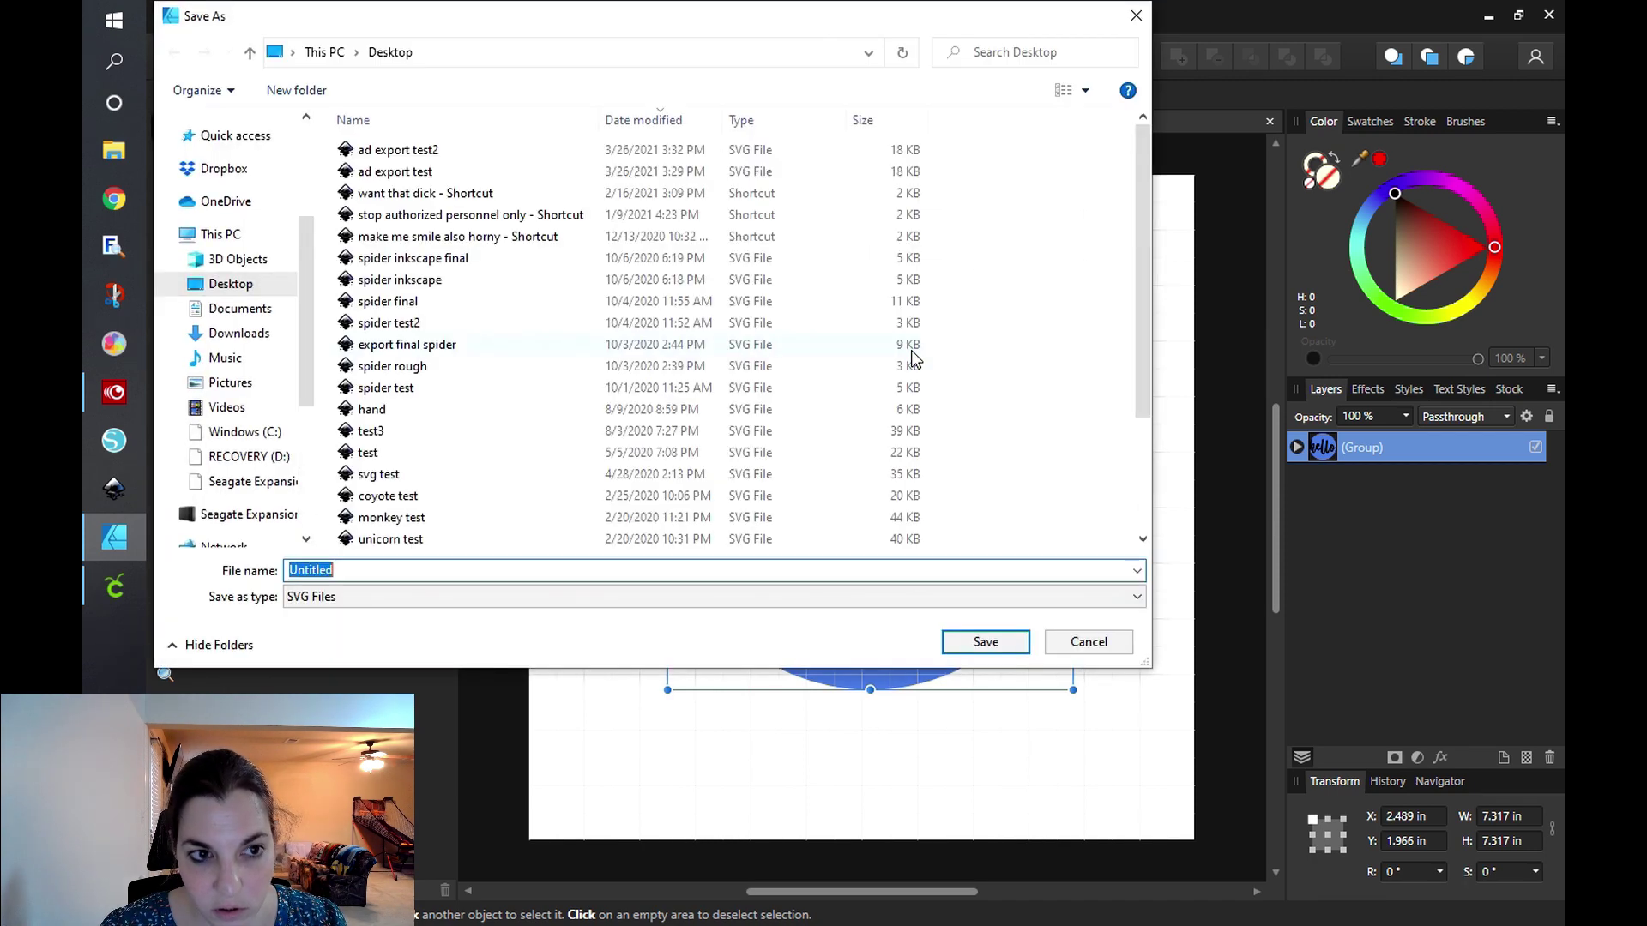
text(ad te)
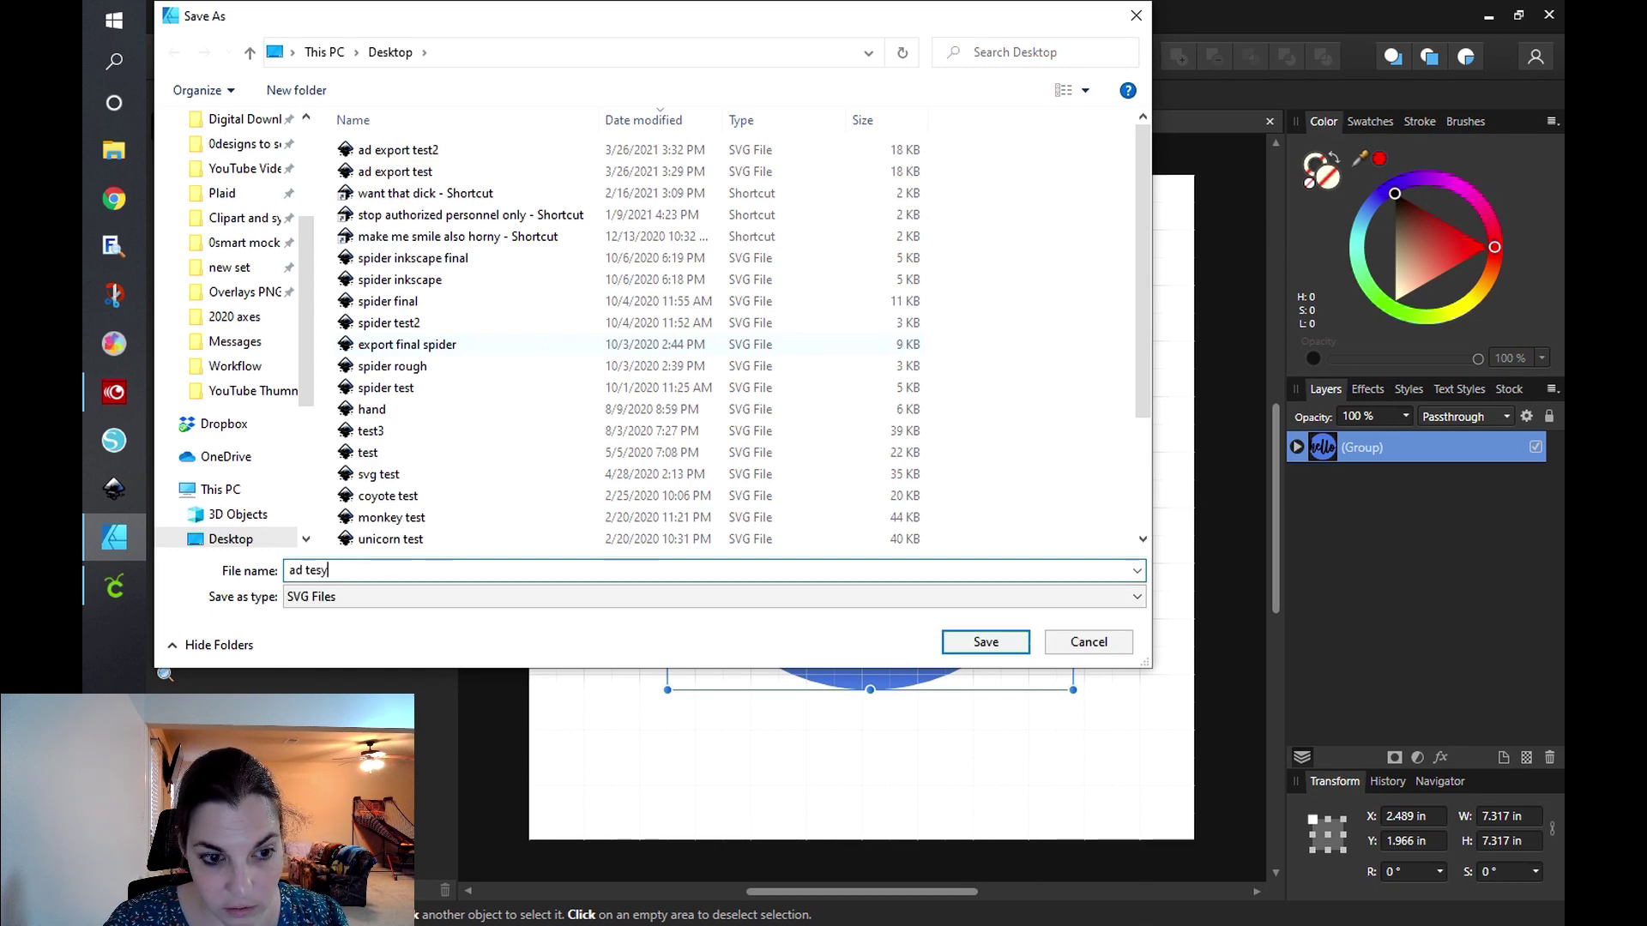
text(sy)
key(BackSpace)
text(t)
key(Return)
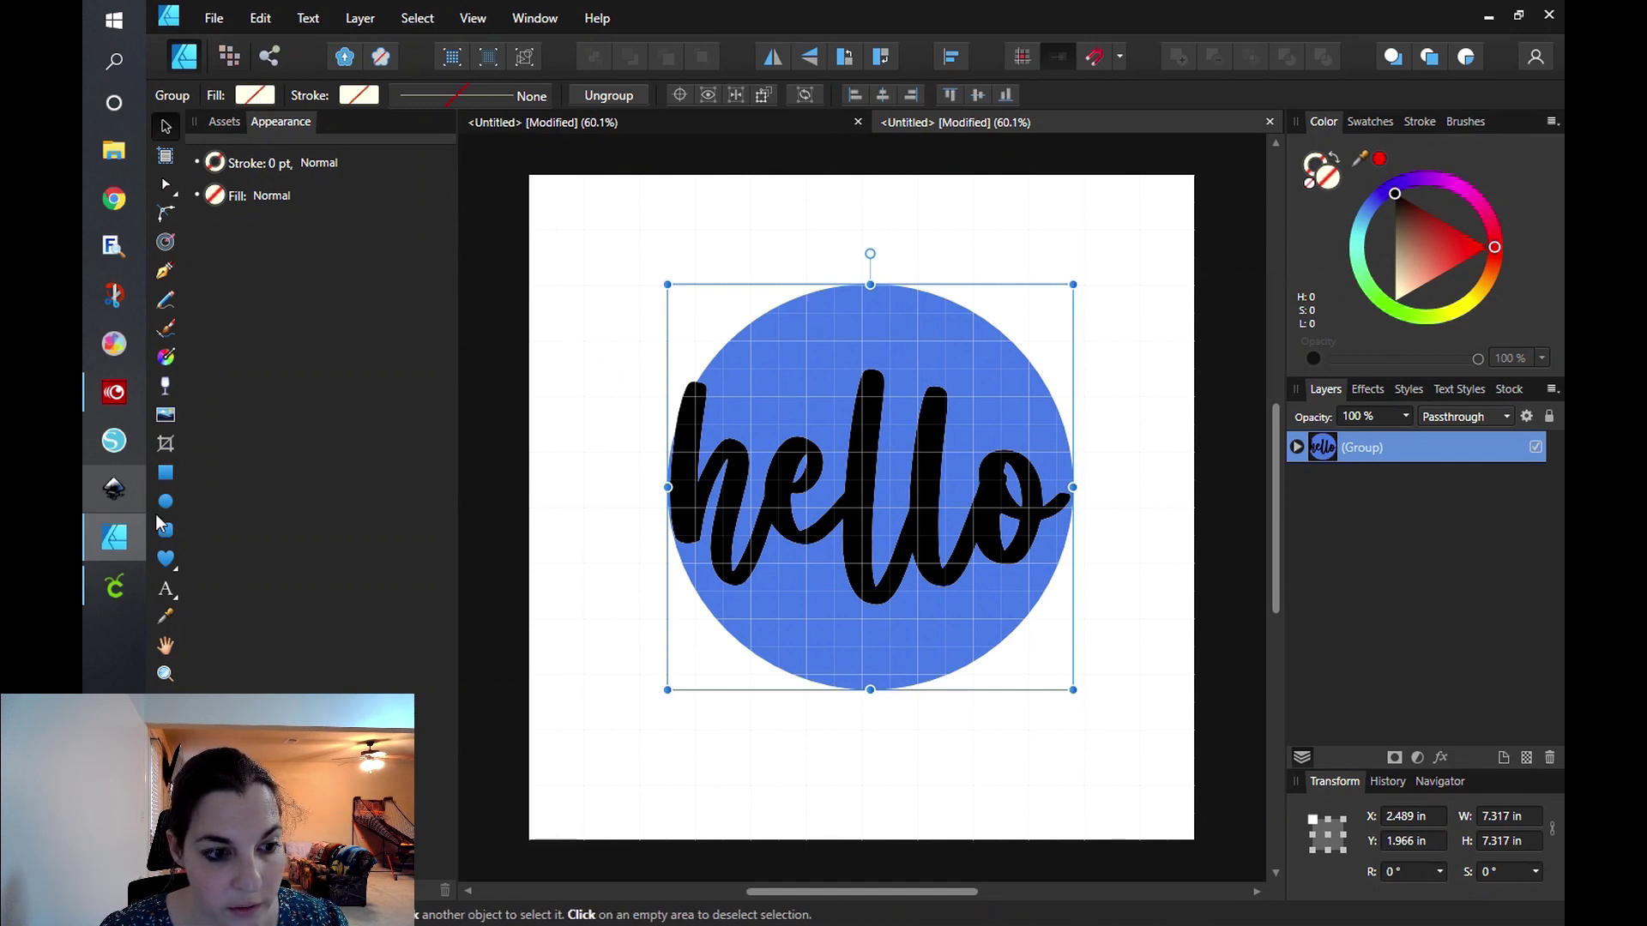
In Cricut Design Space, delete the large and small heart designs from the canvas.
click(115, 588)
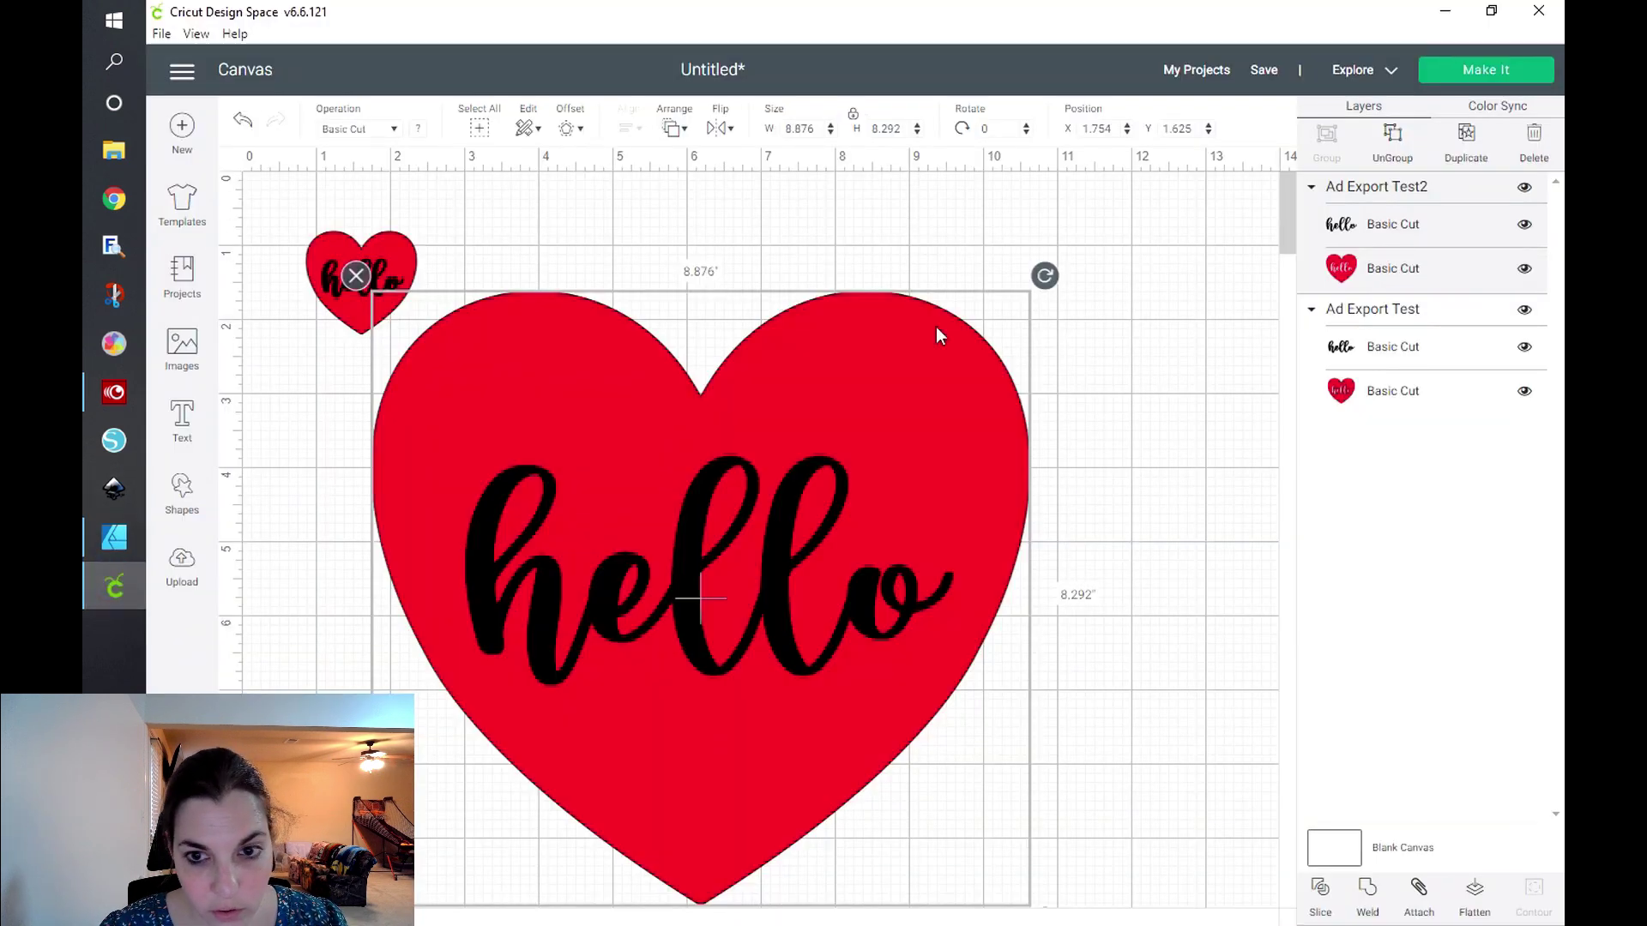
key(Delete)
click(406, 268)
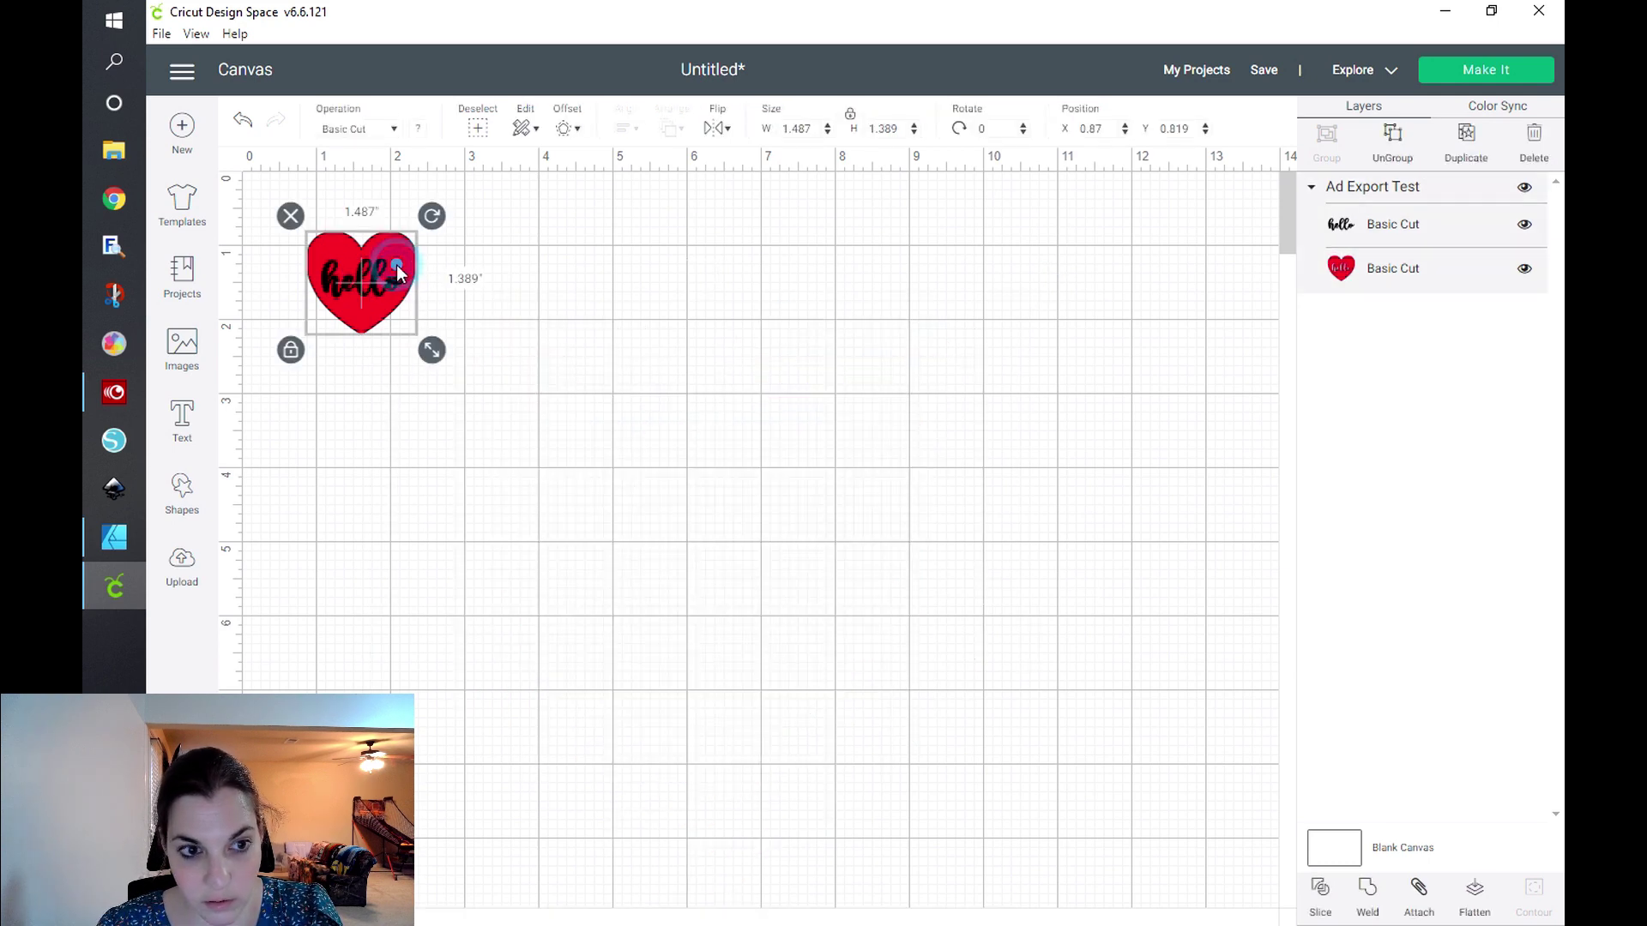
key(Delete)
Upload the 'ad test' SVG and insert it onto the canvas.
click(183, 573)
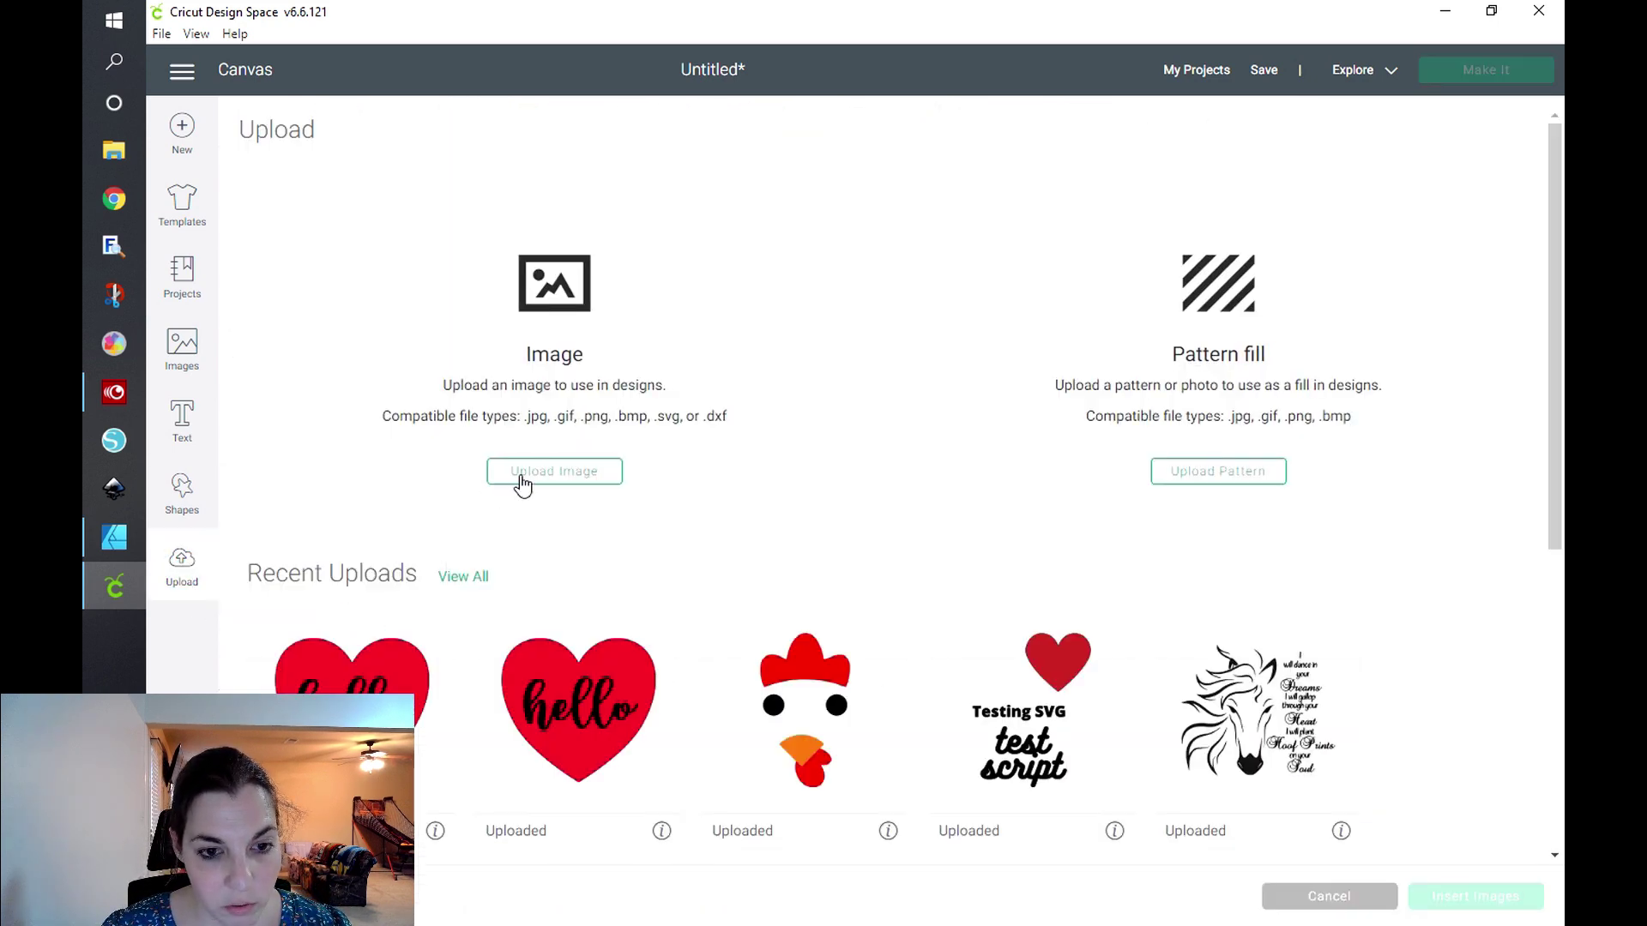
click(518, 474)
click(822, 485)
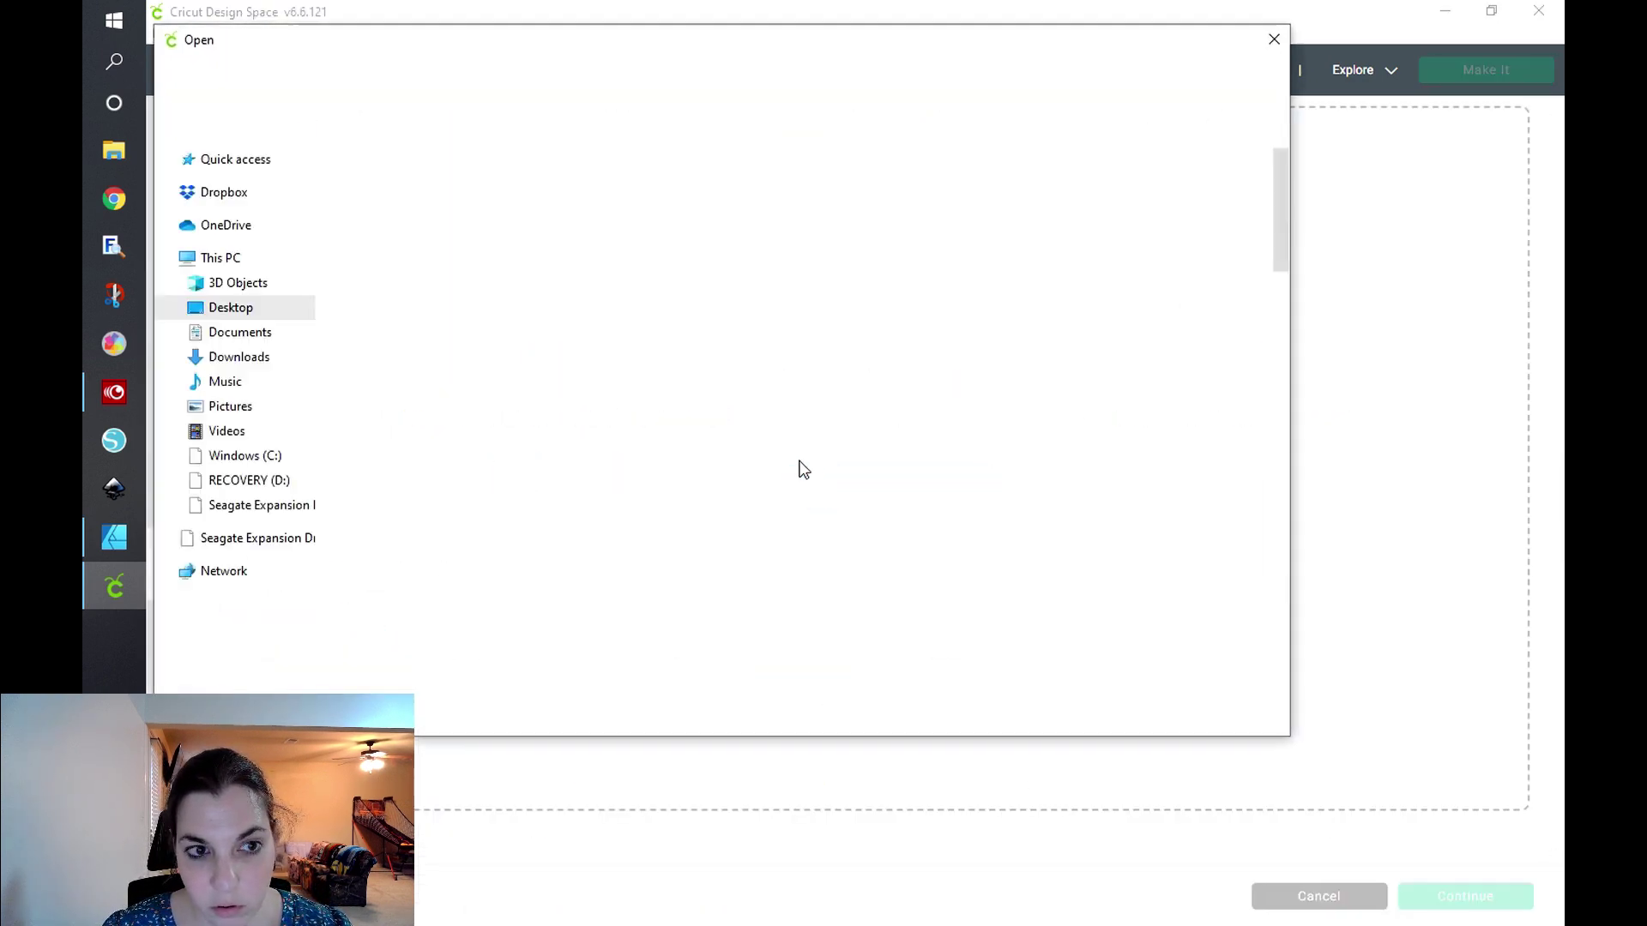
double_click(490, 180)
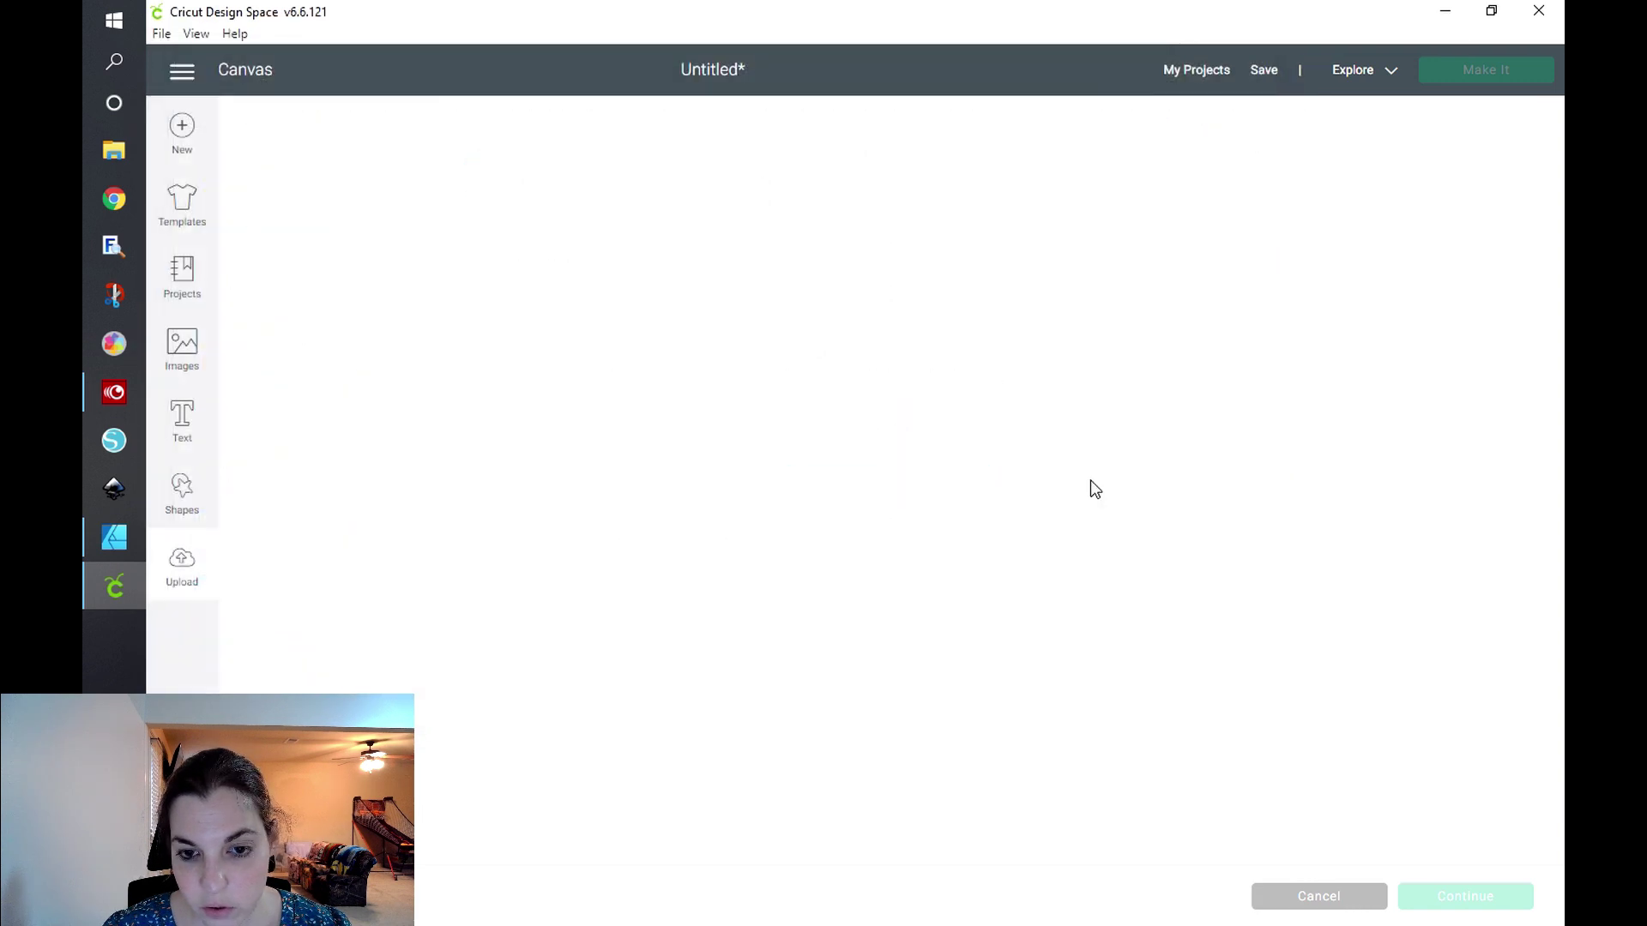
click(1500, 901)
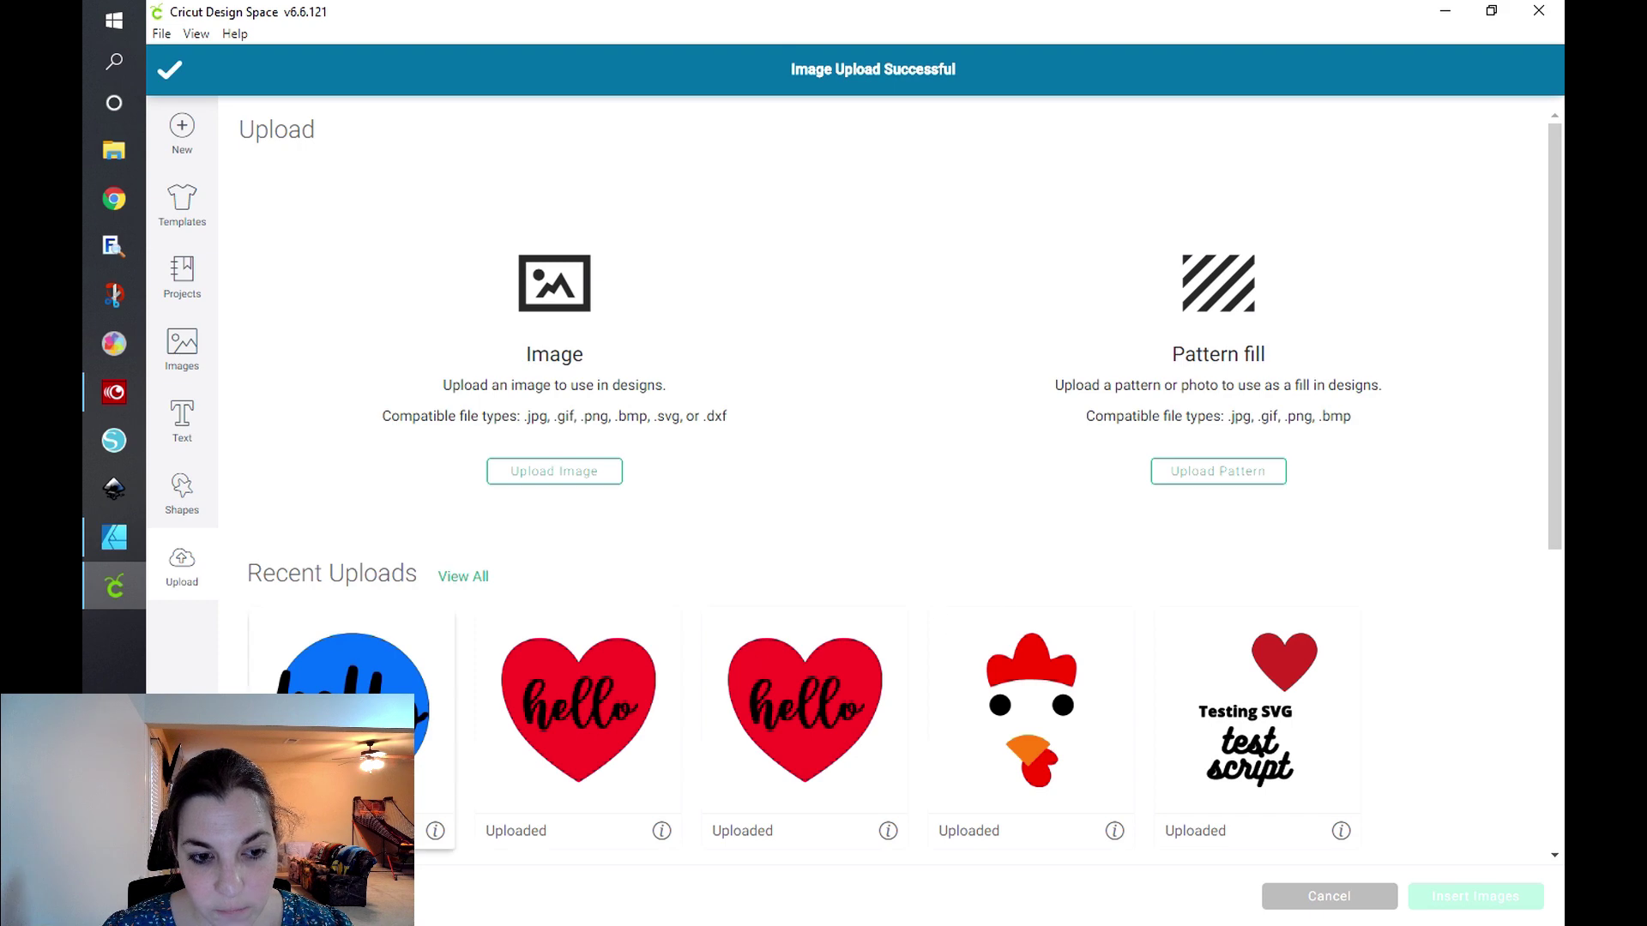
click(352, 652)
click(1490, 897)
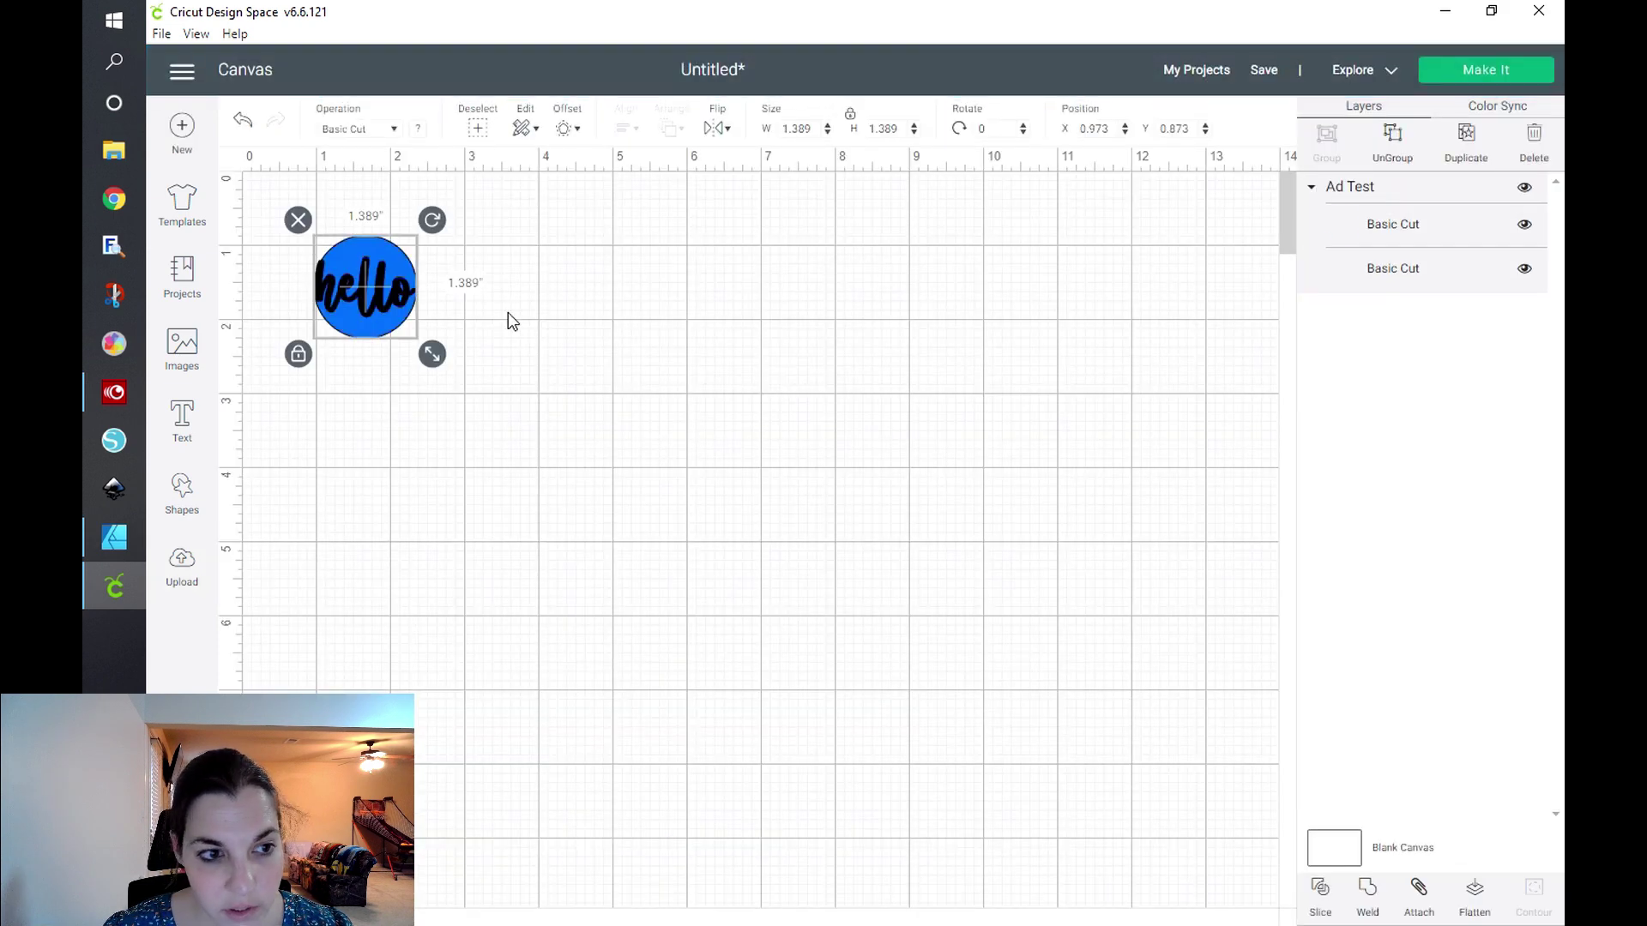
click(102, 543)
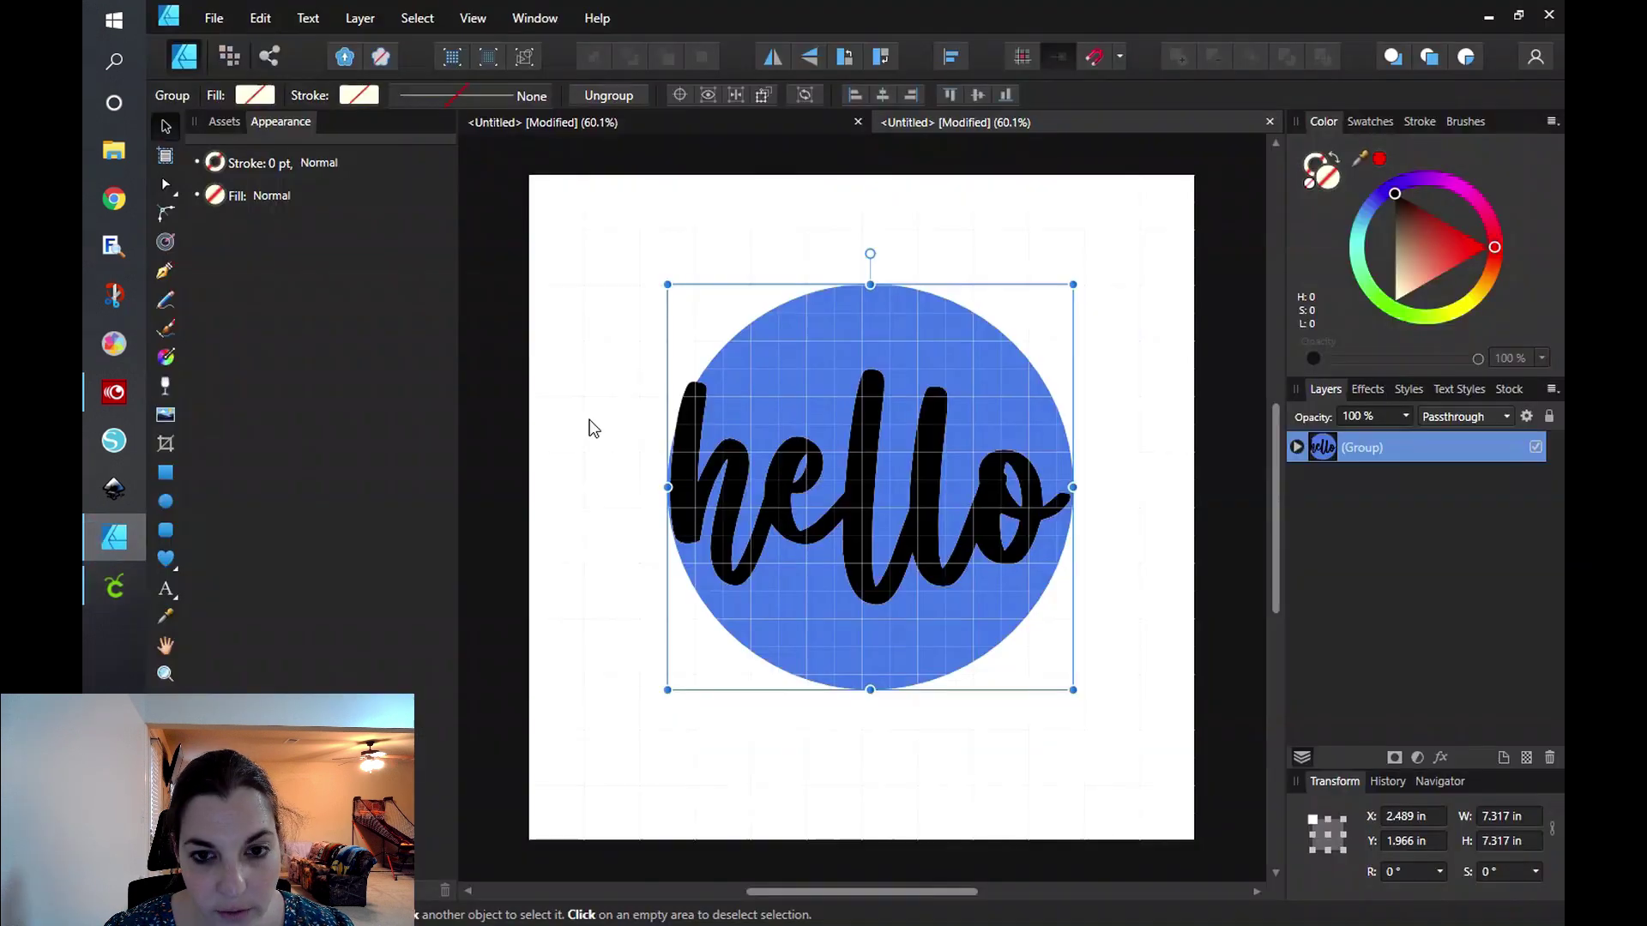
In Export Persona, choose the SVG (for export) preset.
click(568, 284)
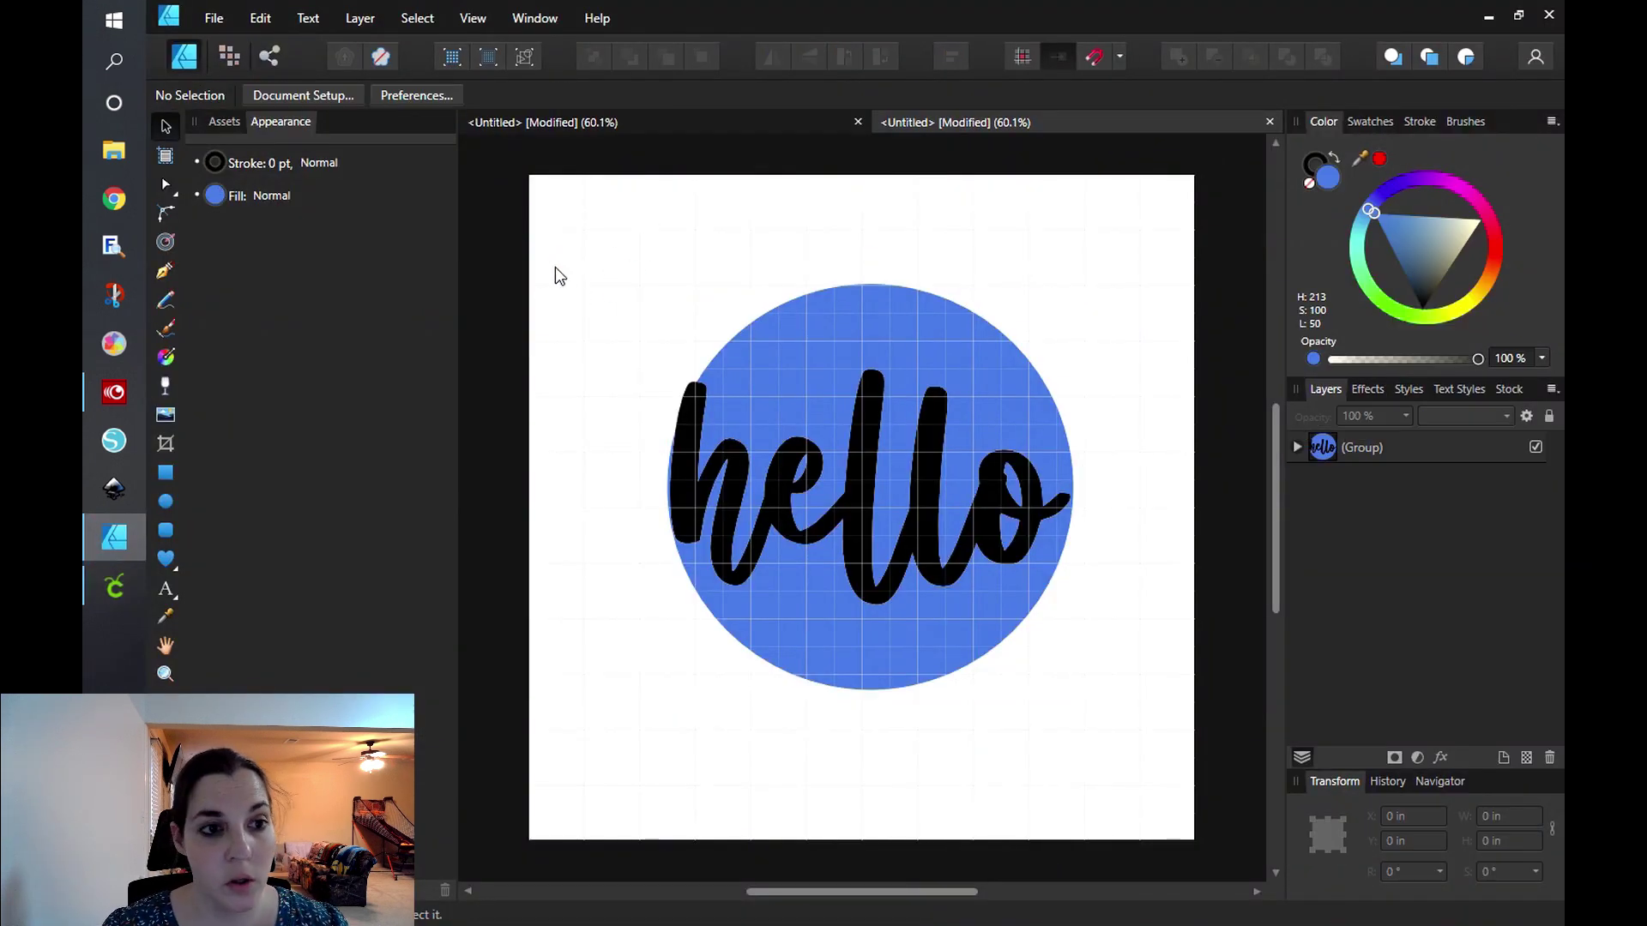
click(273, 58)
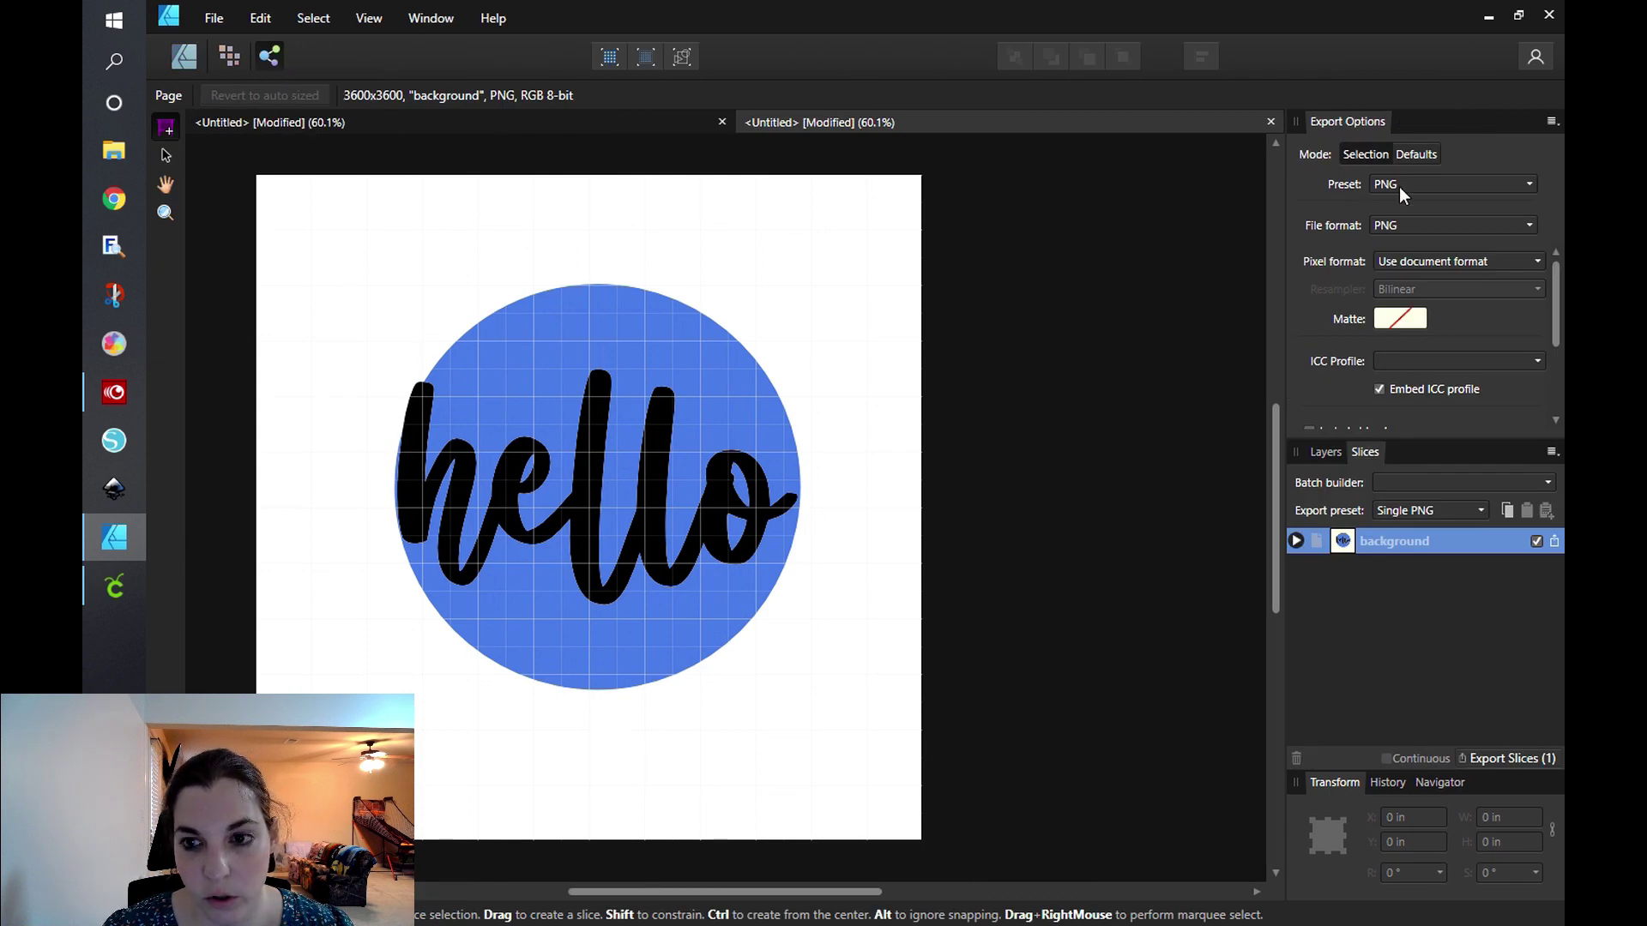
click(1401, 185)
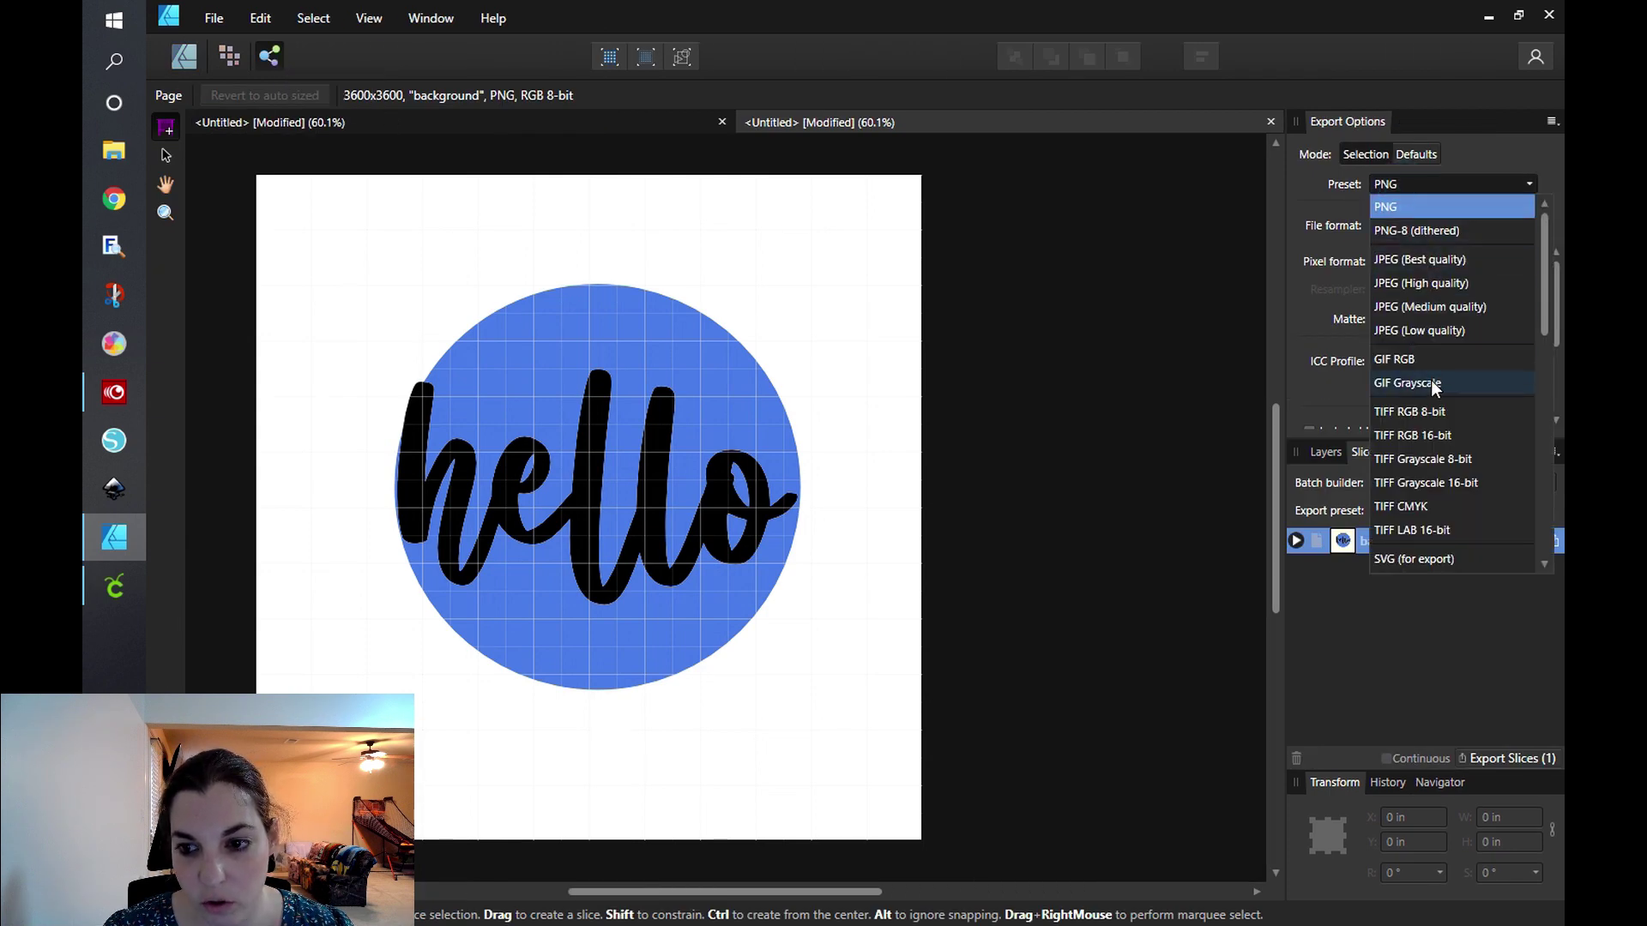
scroll(1458, 354, down, 3)
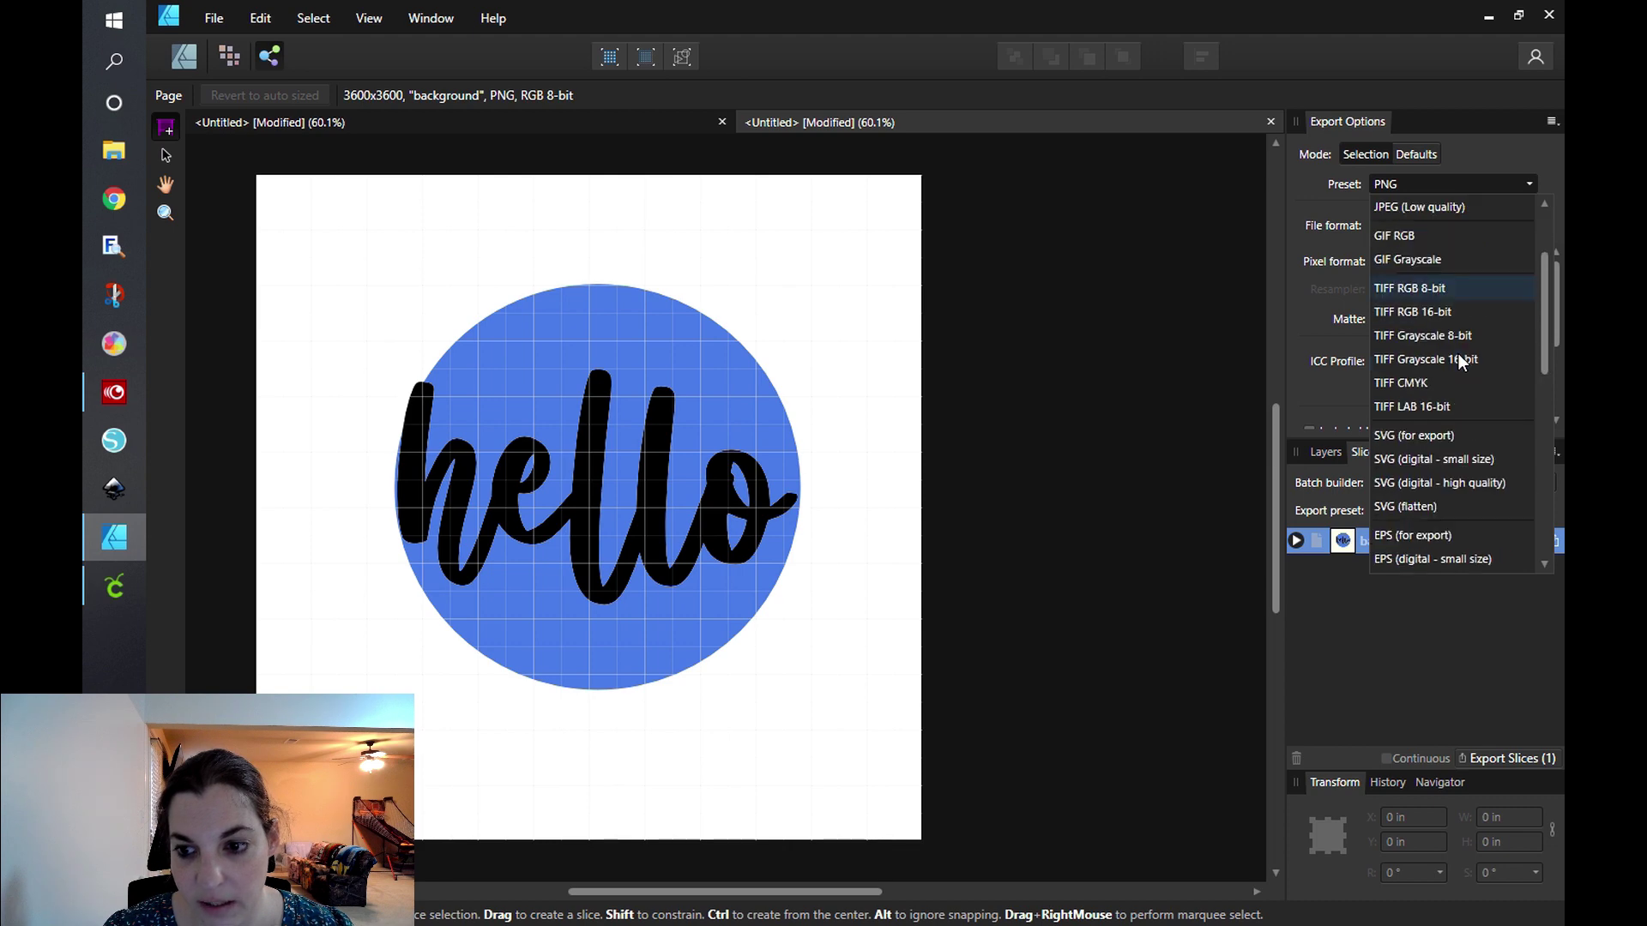
click(1437, 381)
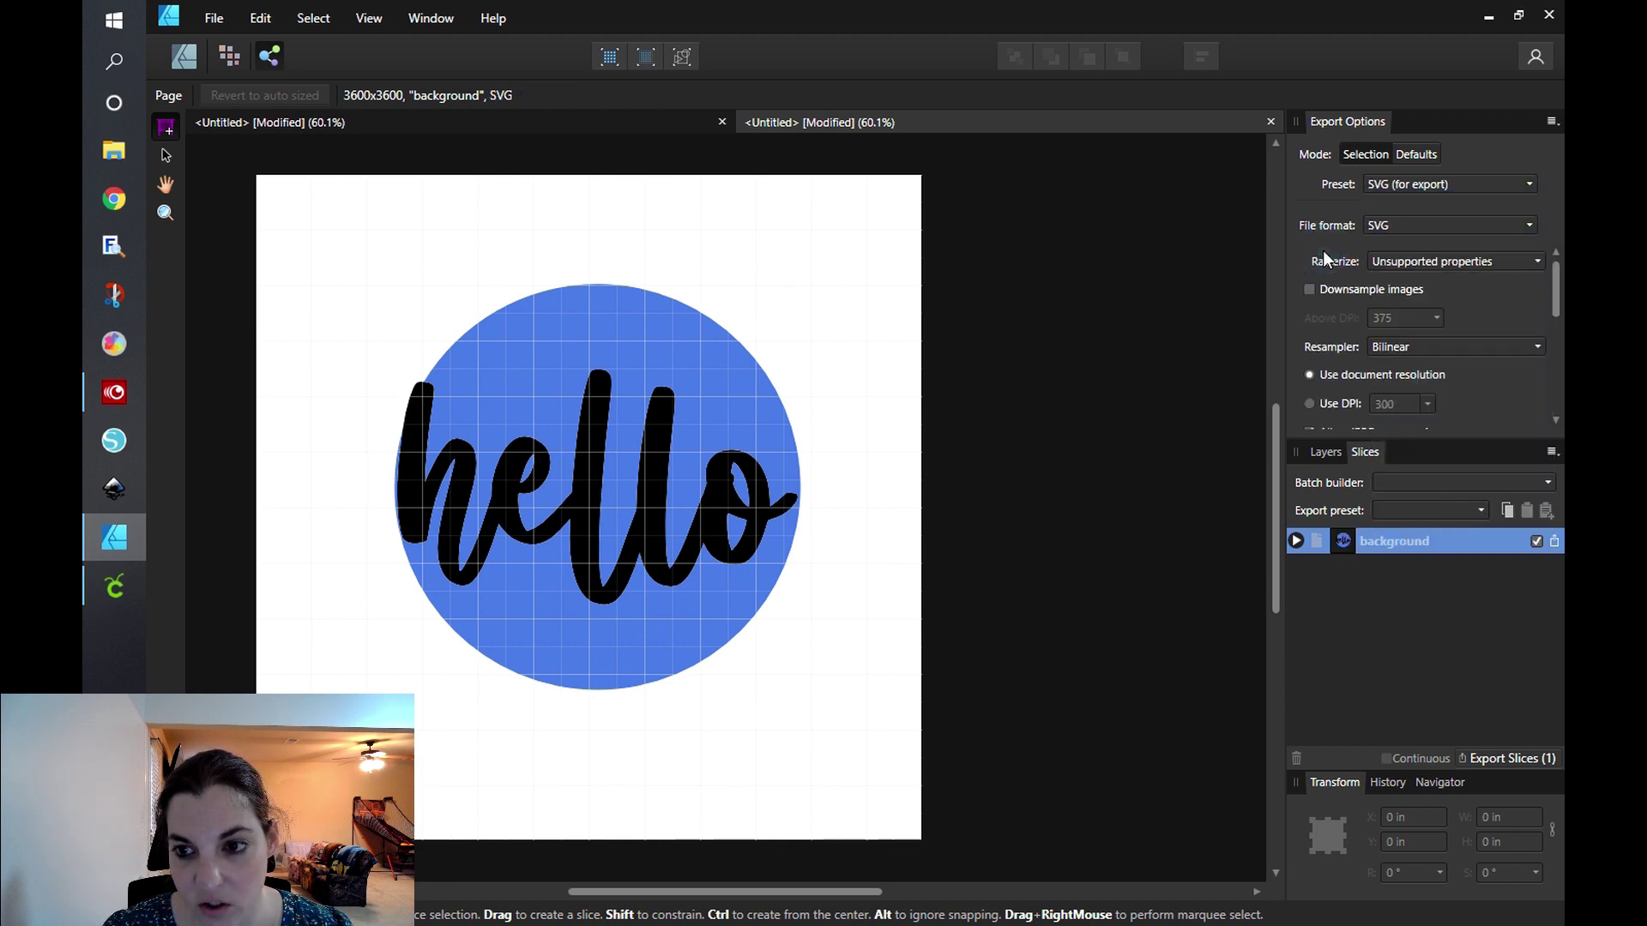
scroll(1325, 258, down, 1)
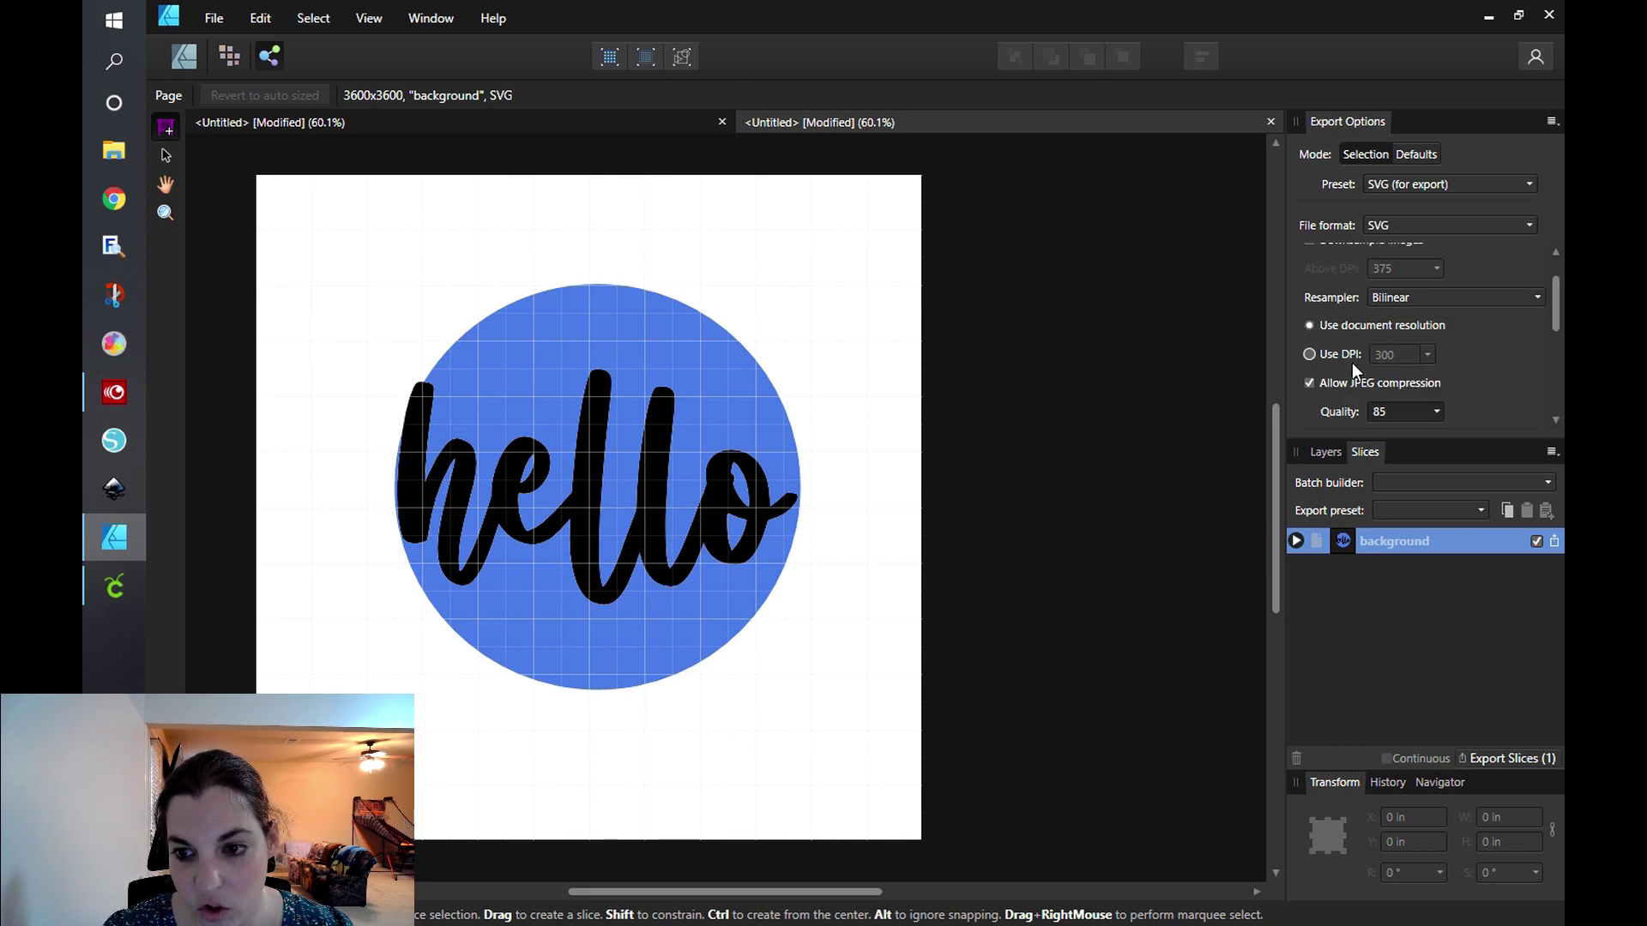
scroll(1348, 391, down, 5)
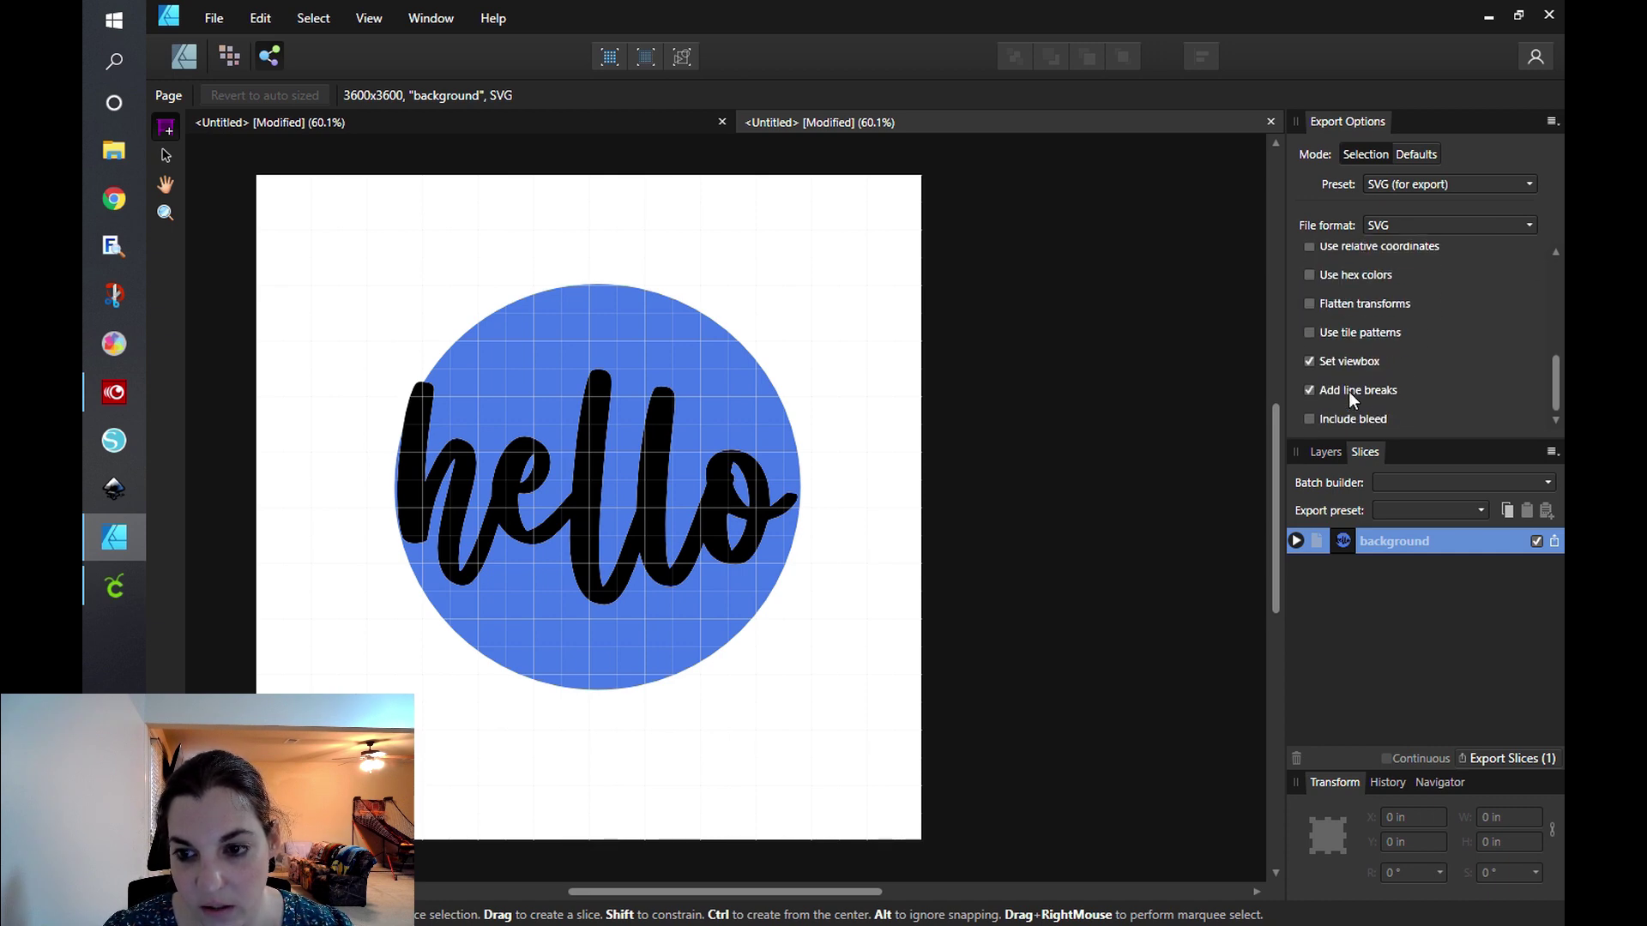
scroll(1352, 377, up, 4)
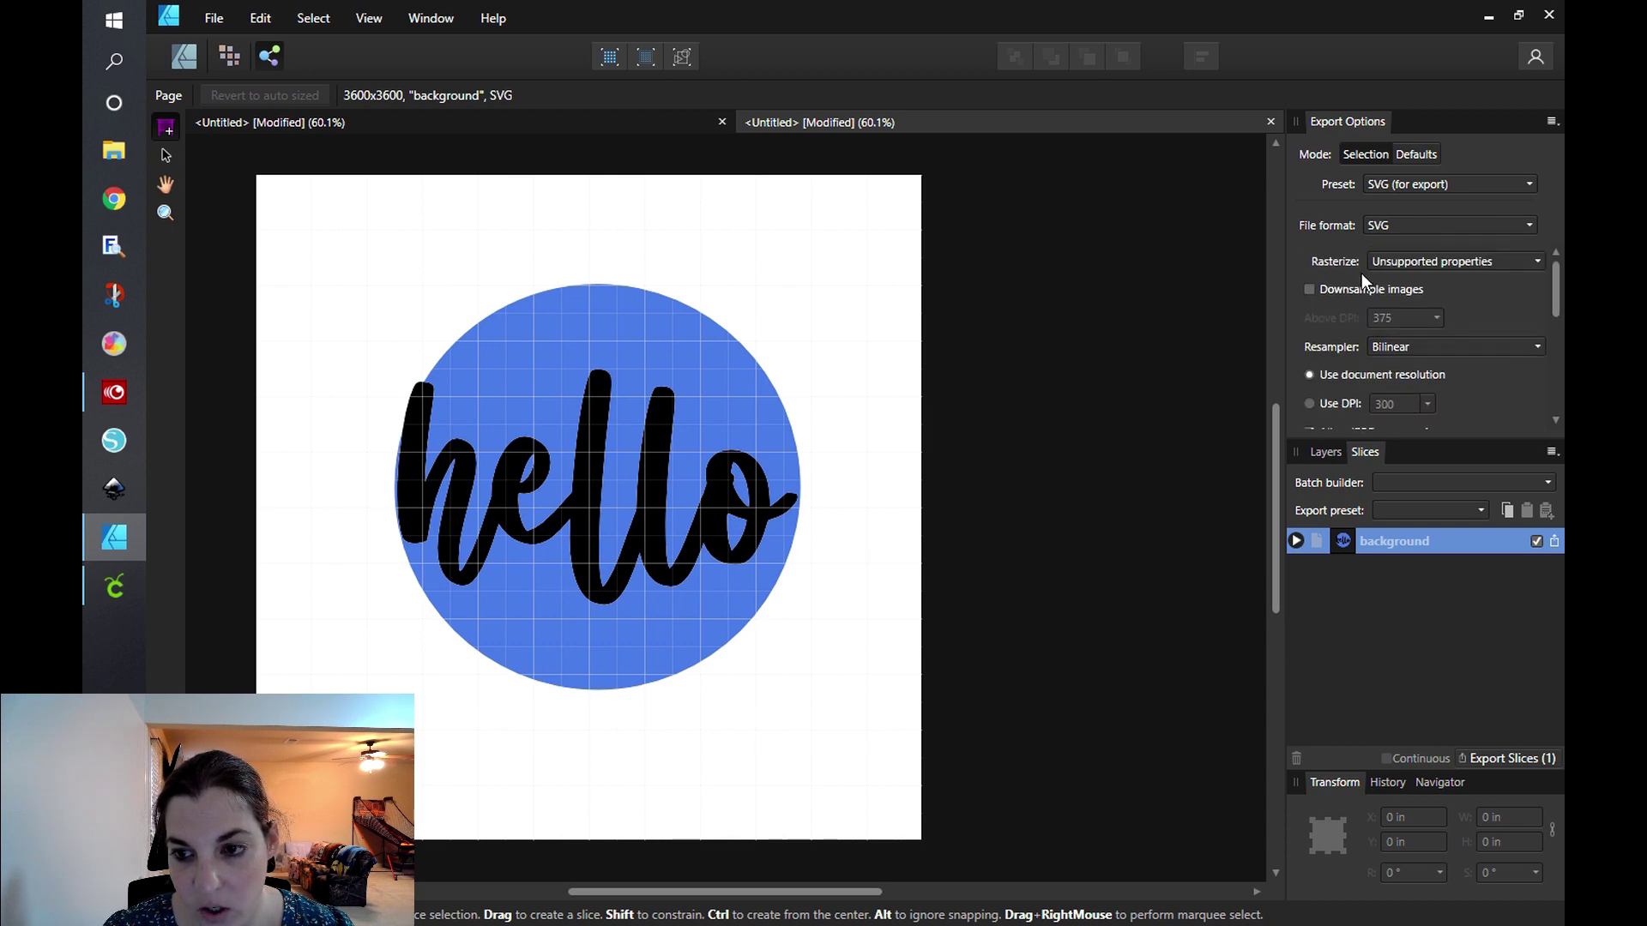
Set Rasterize to Nothing, Use DPI to 72, and turn off Add line breaks.
click(1413, 260)
click(1412, 296)
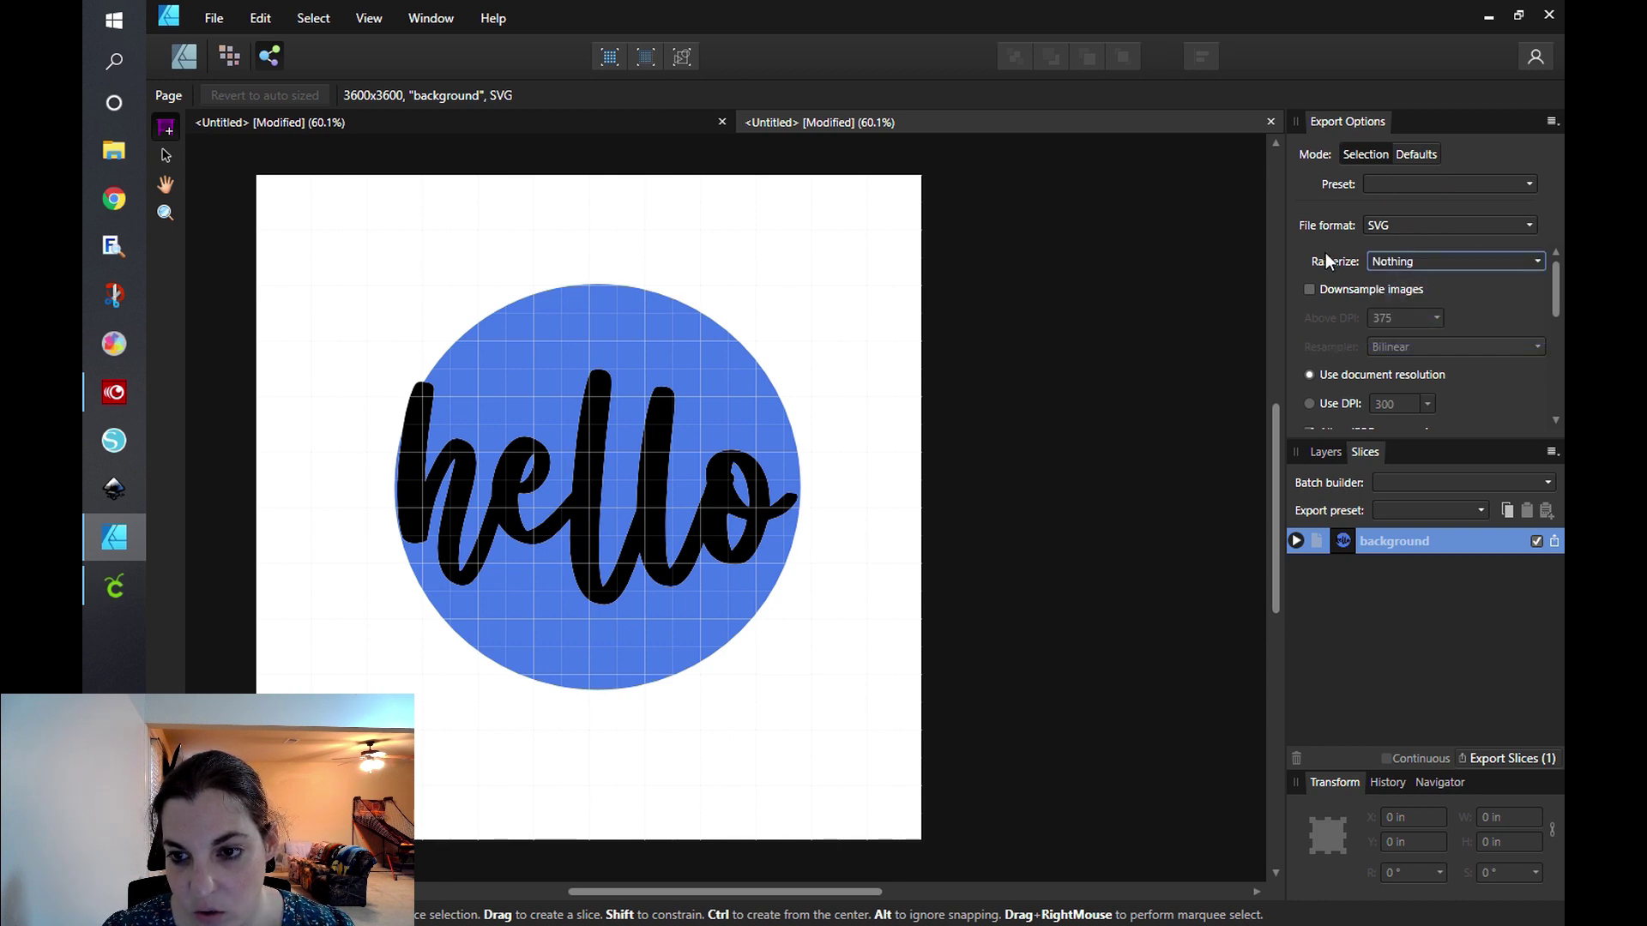
click(1313, 252)
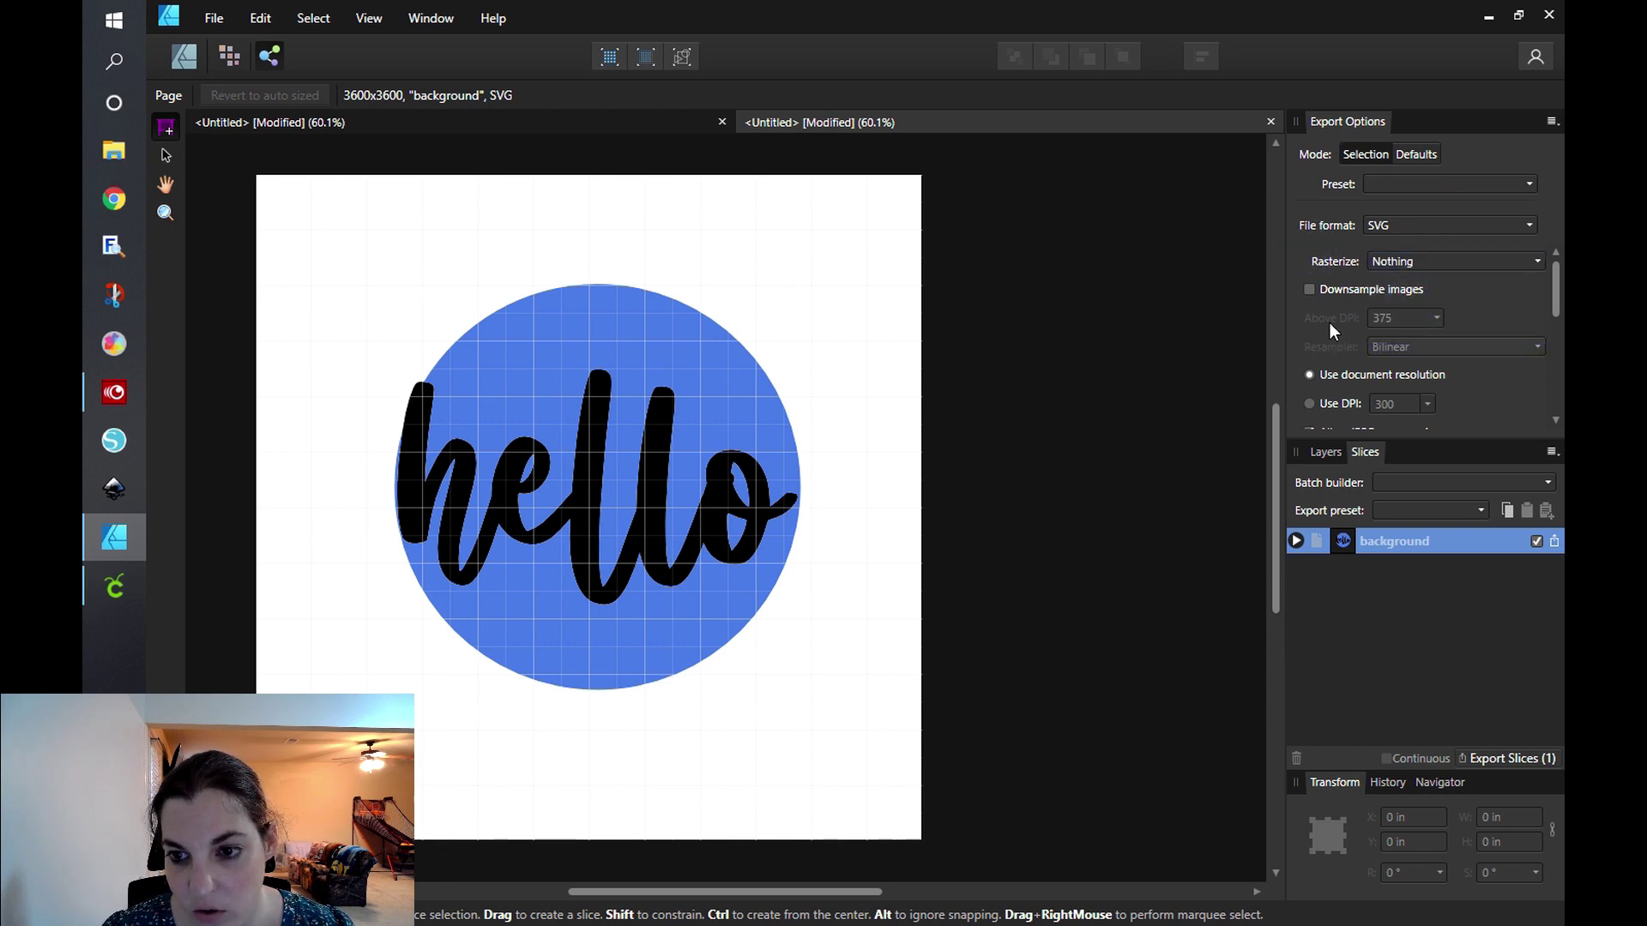
scroll(1330, 323, down, 1)
click(1333, 352)
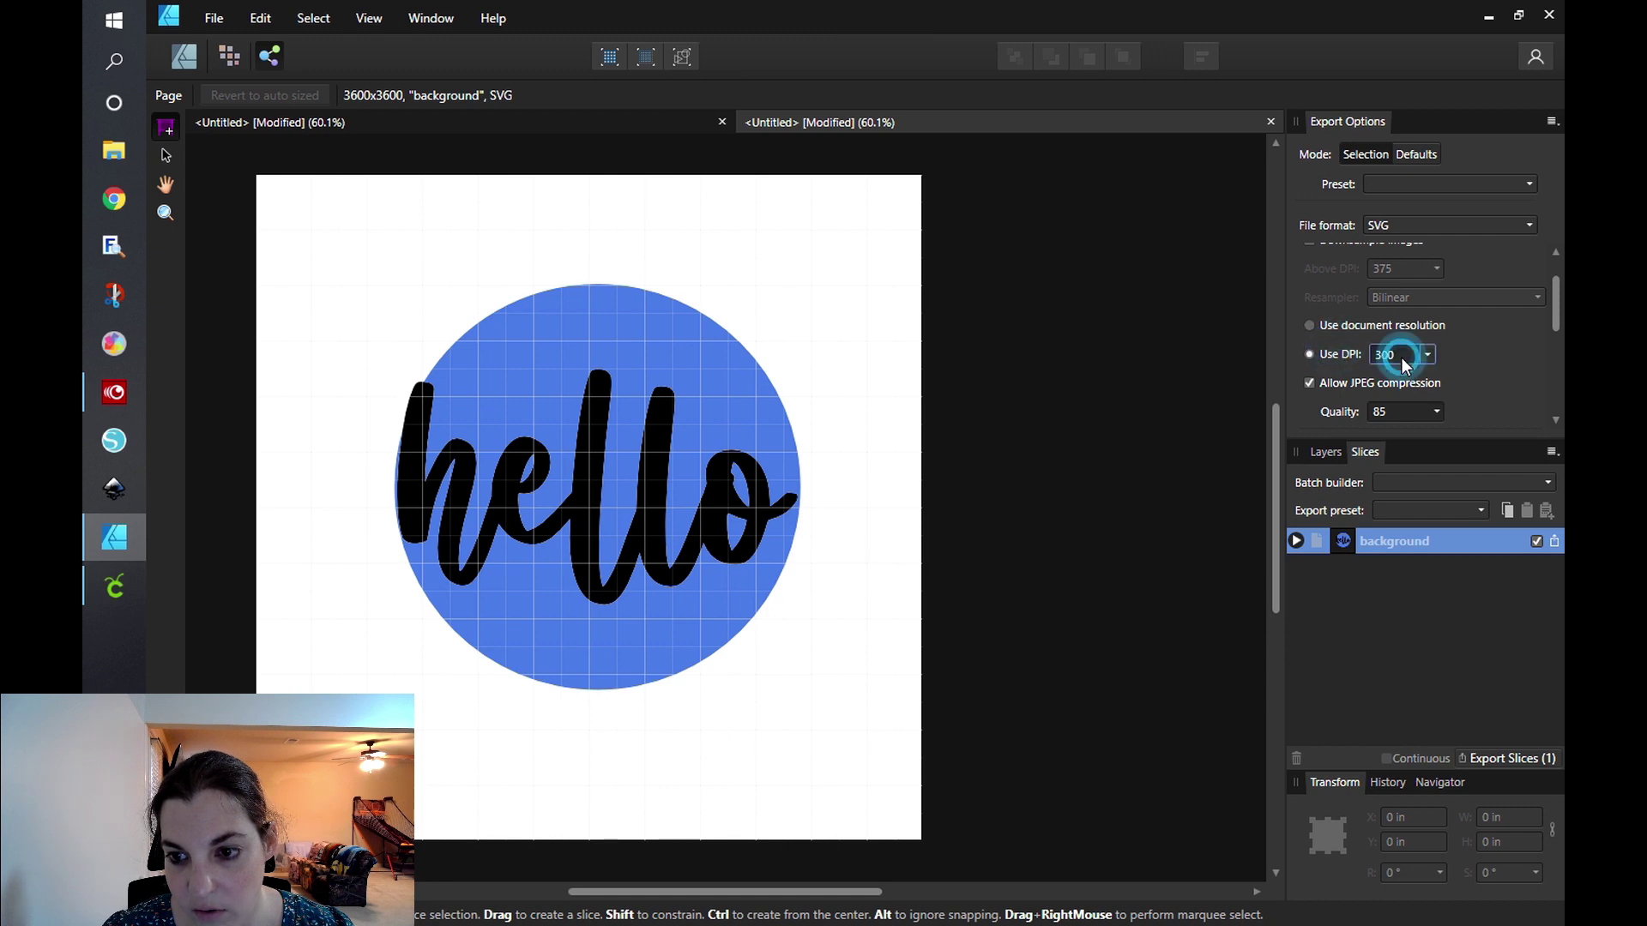
click(1402, 355)
text(72)
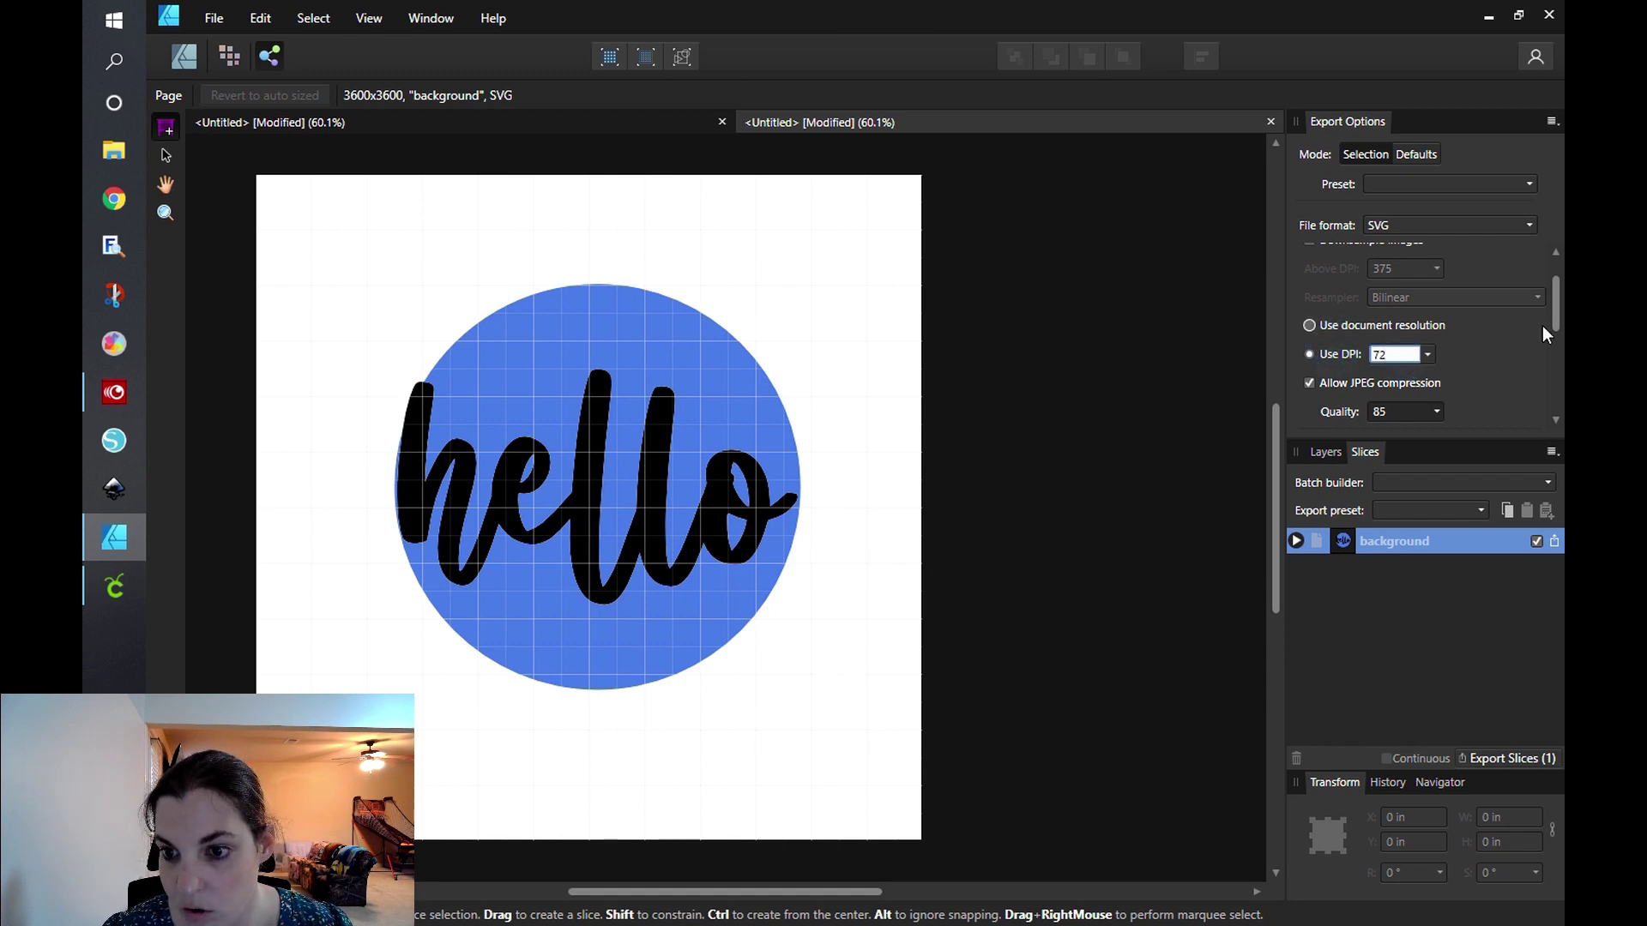
click(1514, 337)
scroll(1333, 394, down, 2)
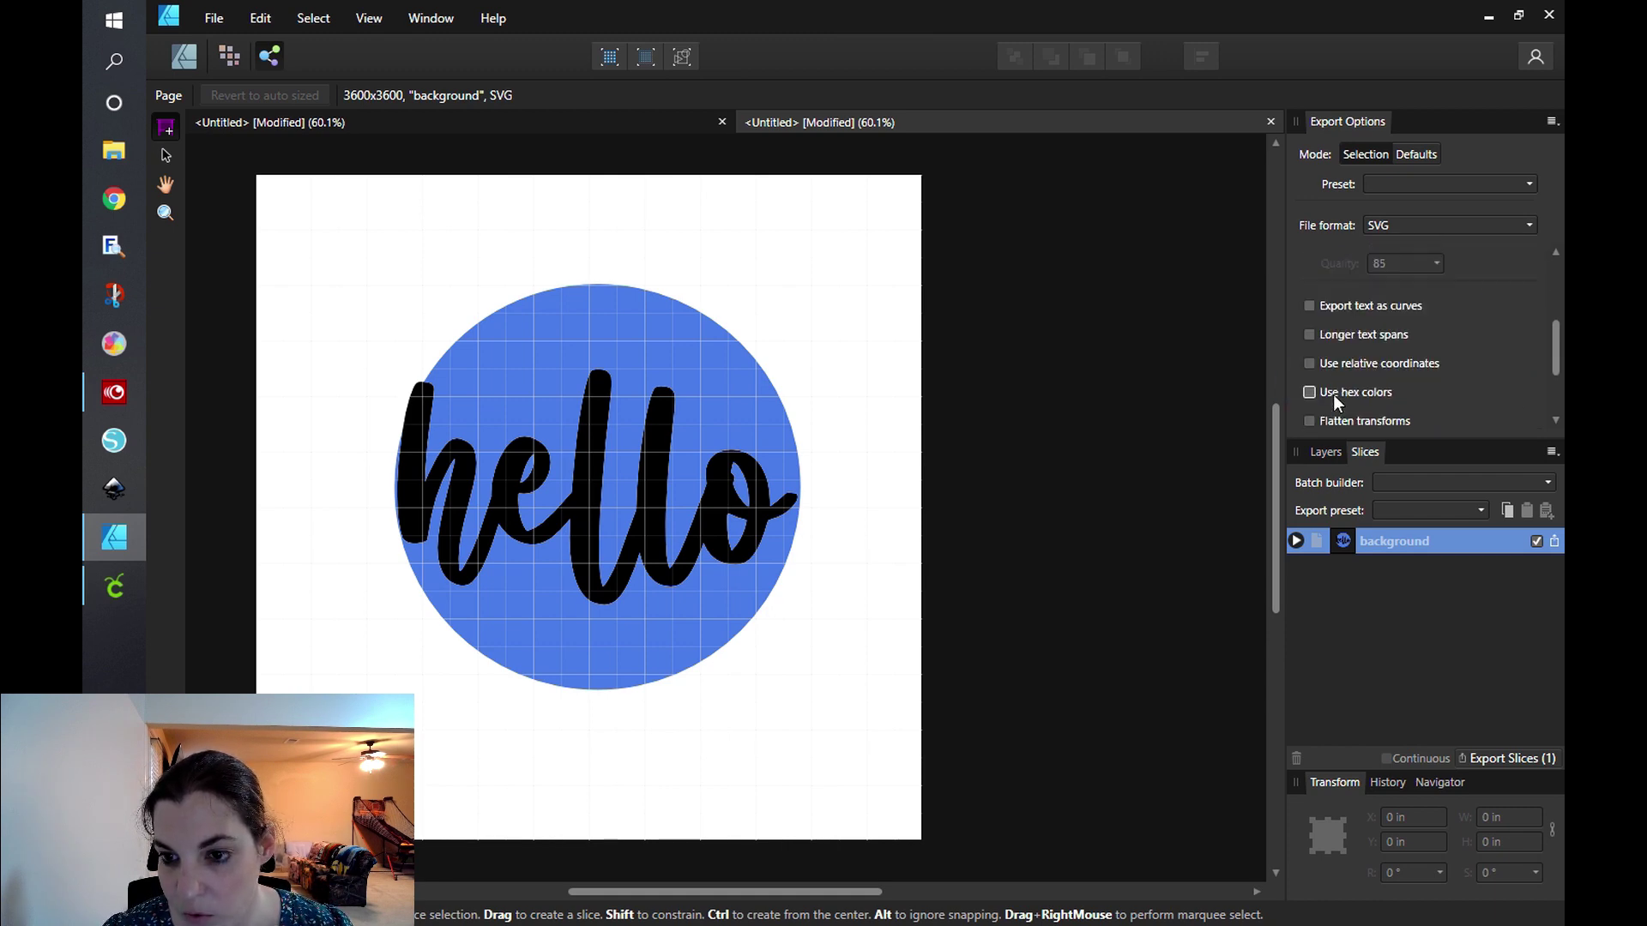
scroll(1333, 395, down, 3)
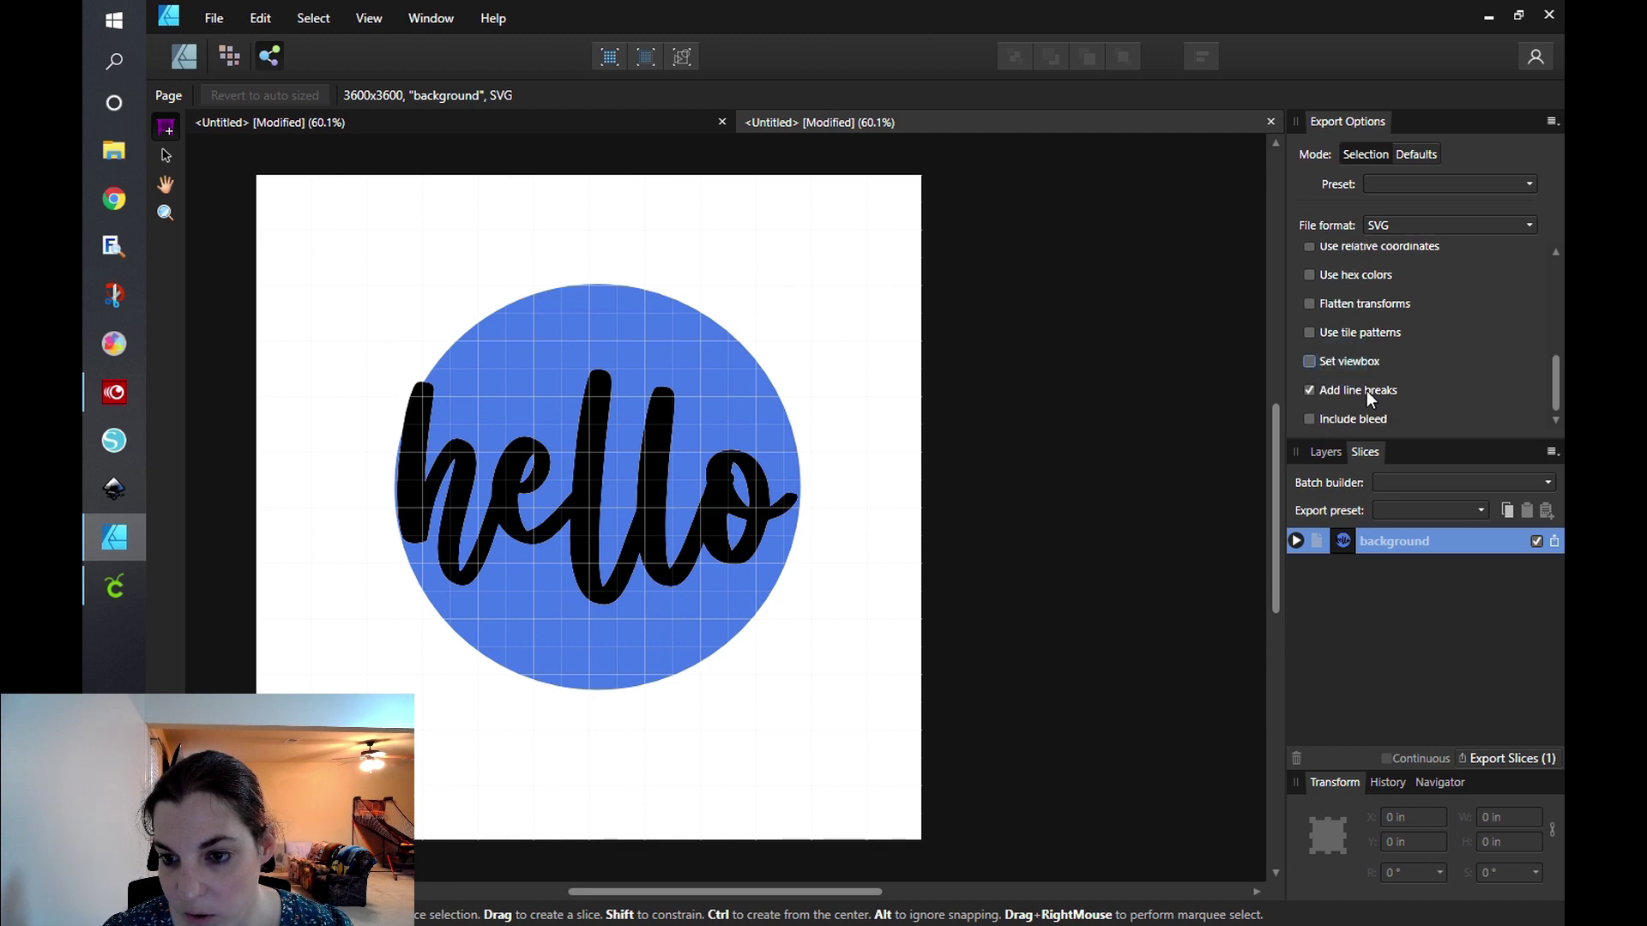
click(1367, 389)
scroll(1489, 384, up, 2)
scroll(1489, 383, up, 4)
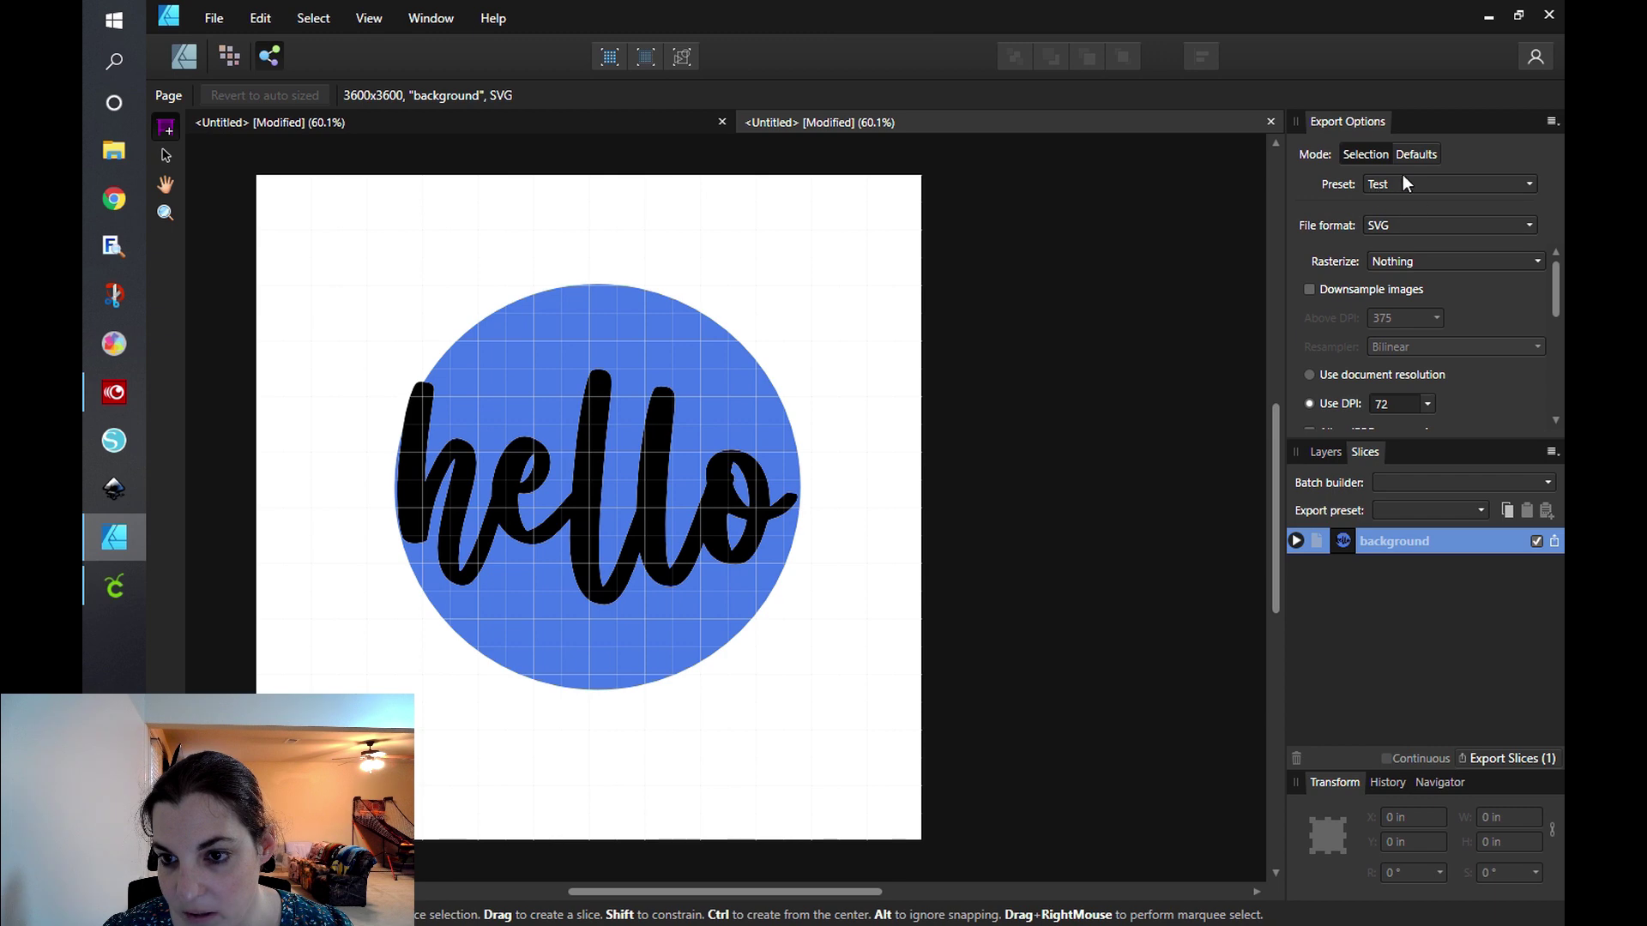
Export the background slice as 'ad test2'.
click(1551, 541)
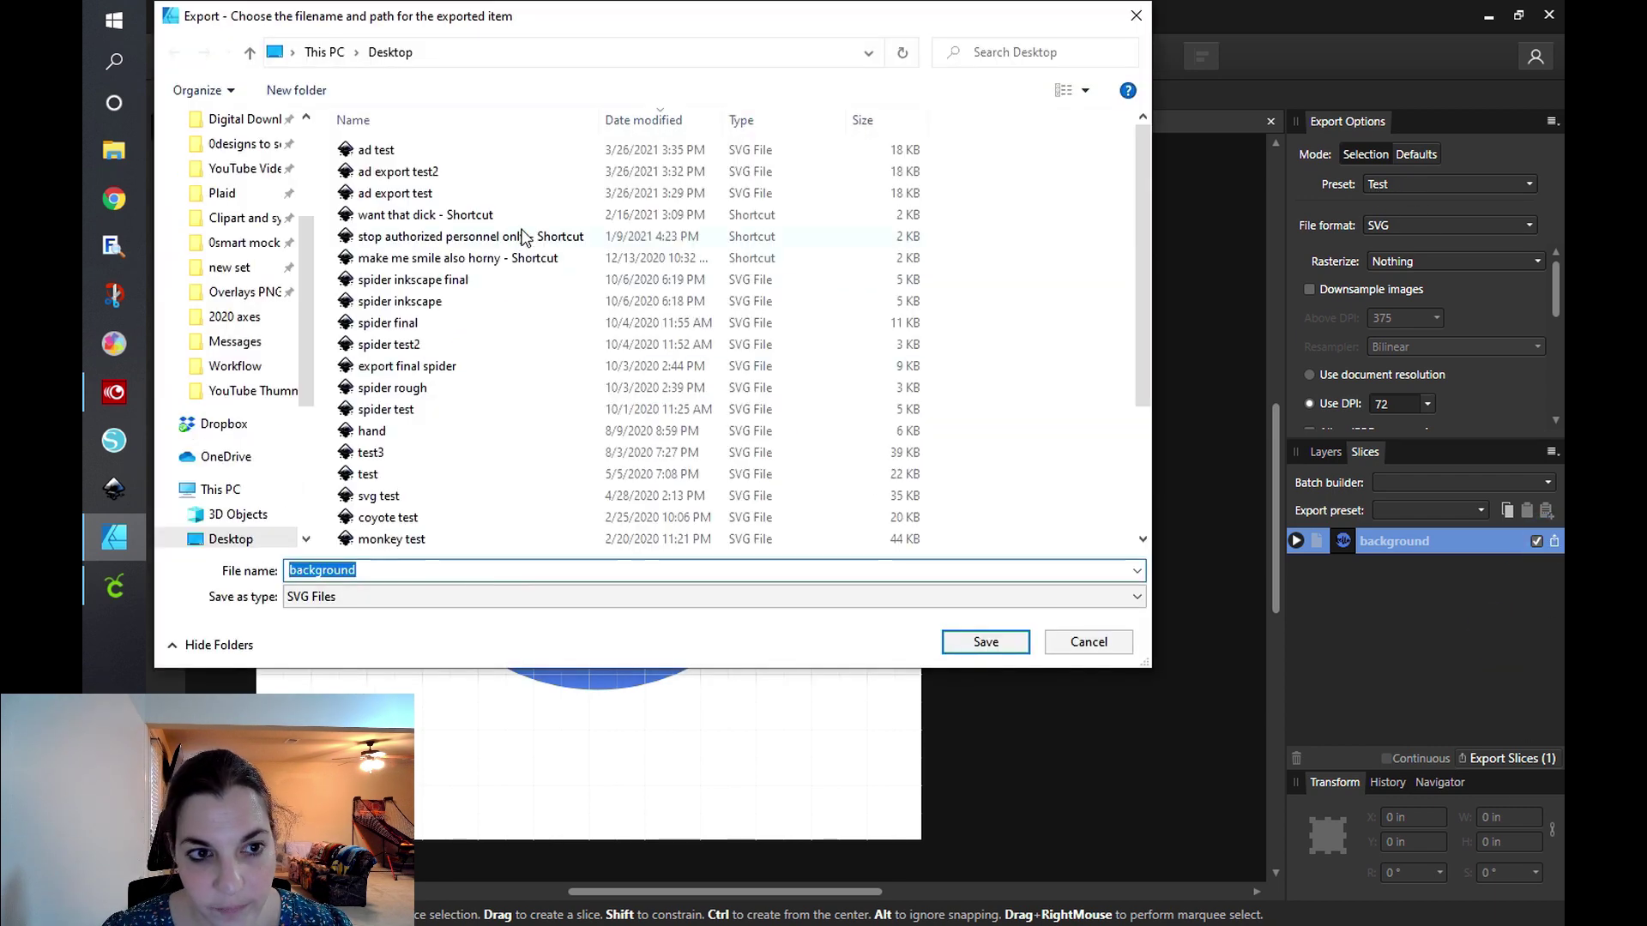
text(ad test2)
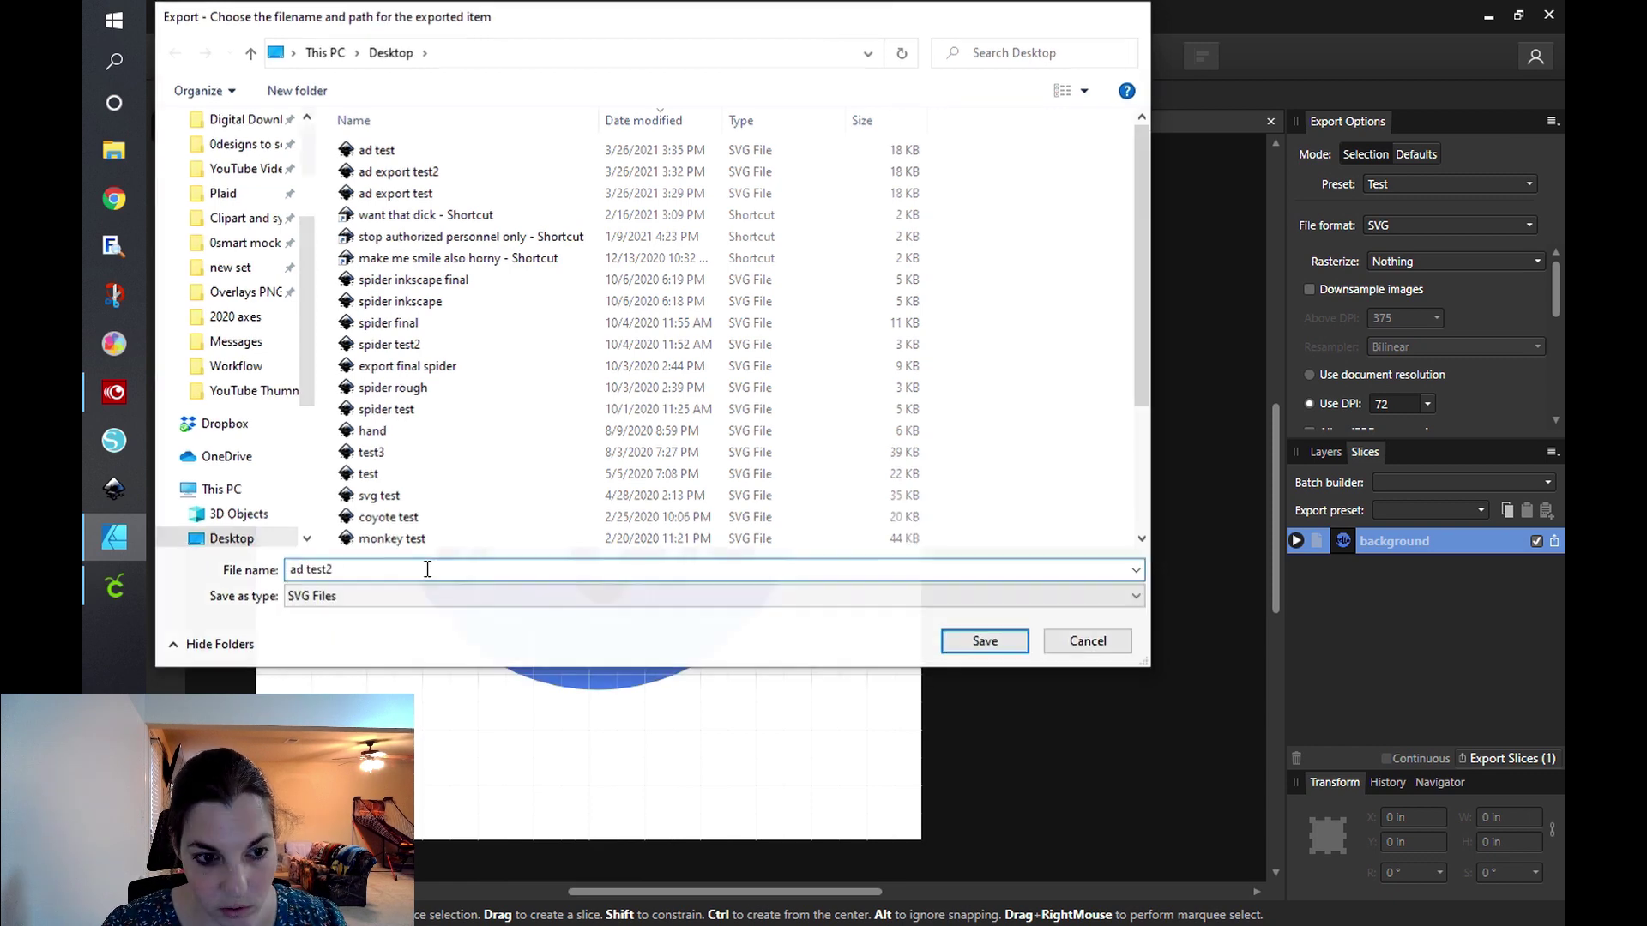
key(Return)
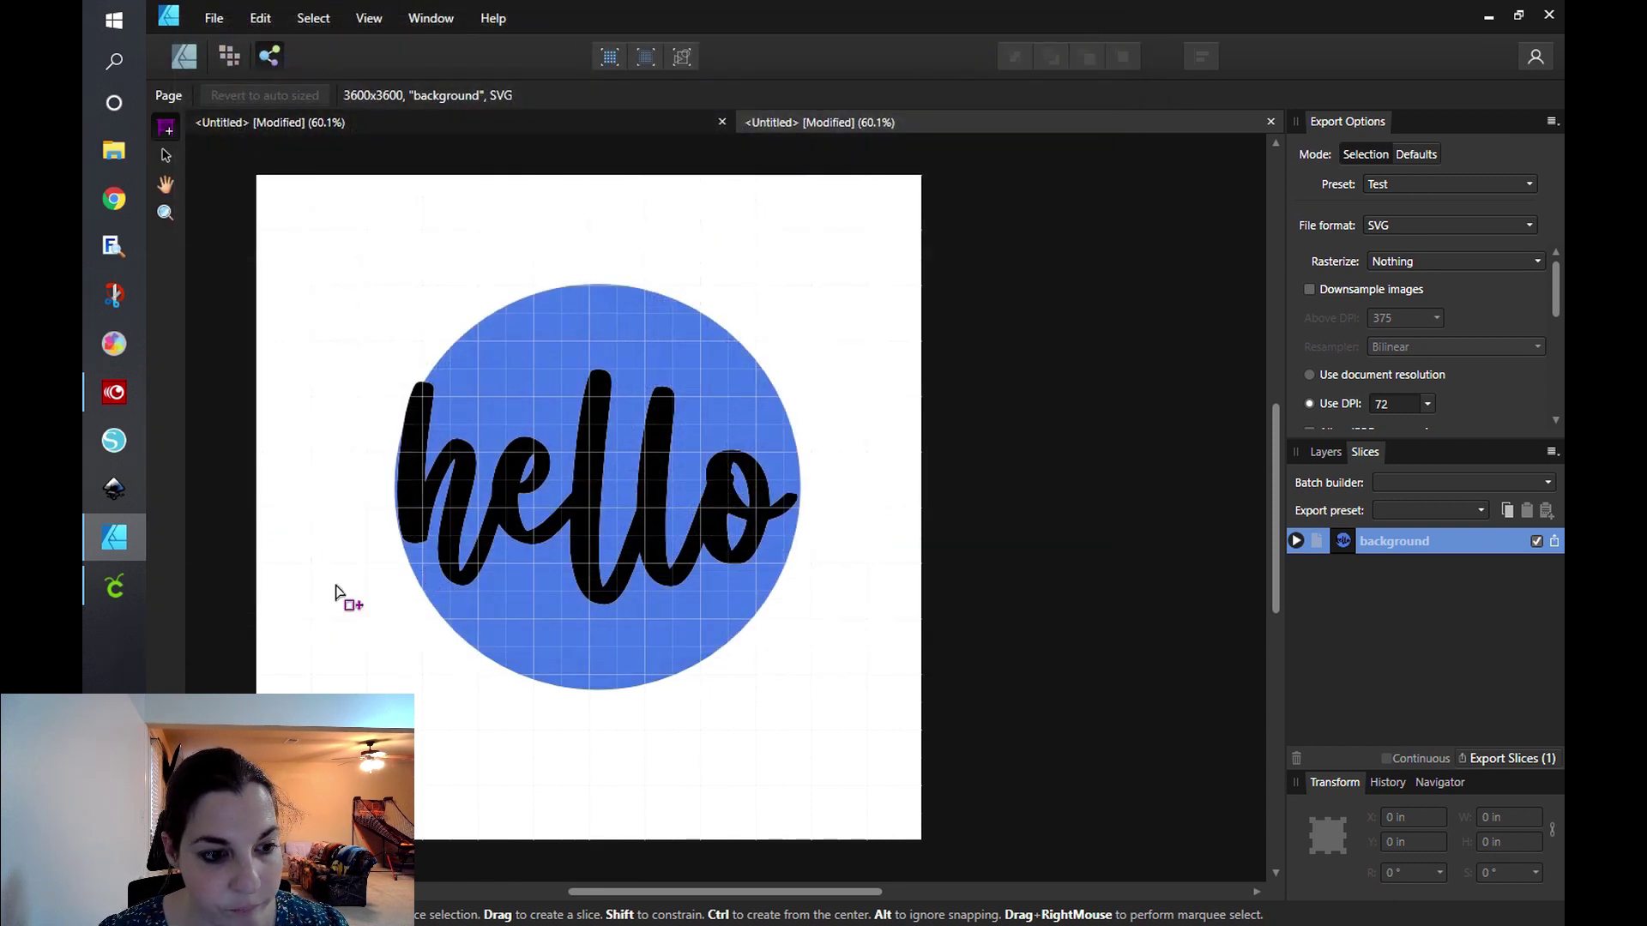
click(114, 586)
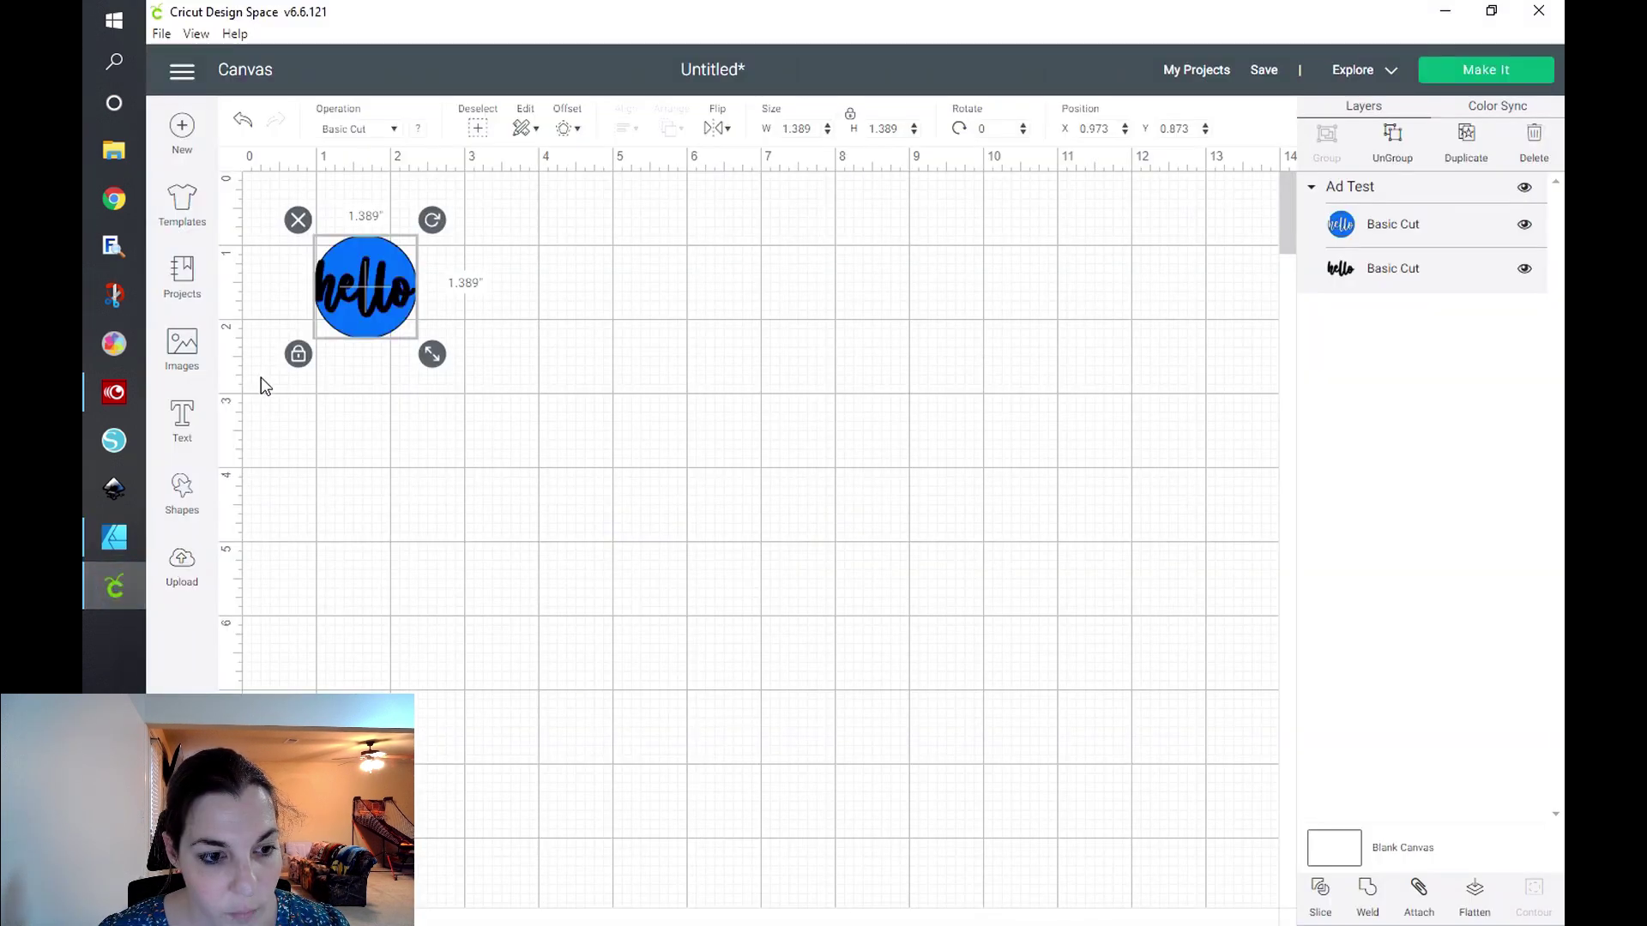
Upload 'ad test2' and insert it as a 12 × 12 in circle beside the small one.
click(180, 570)
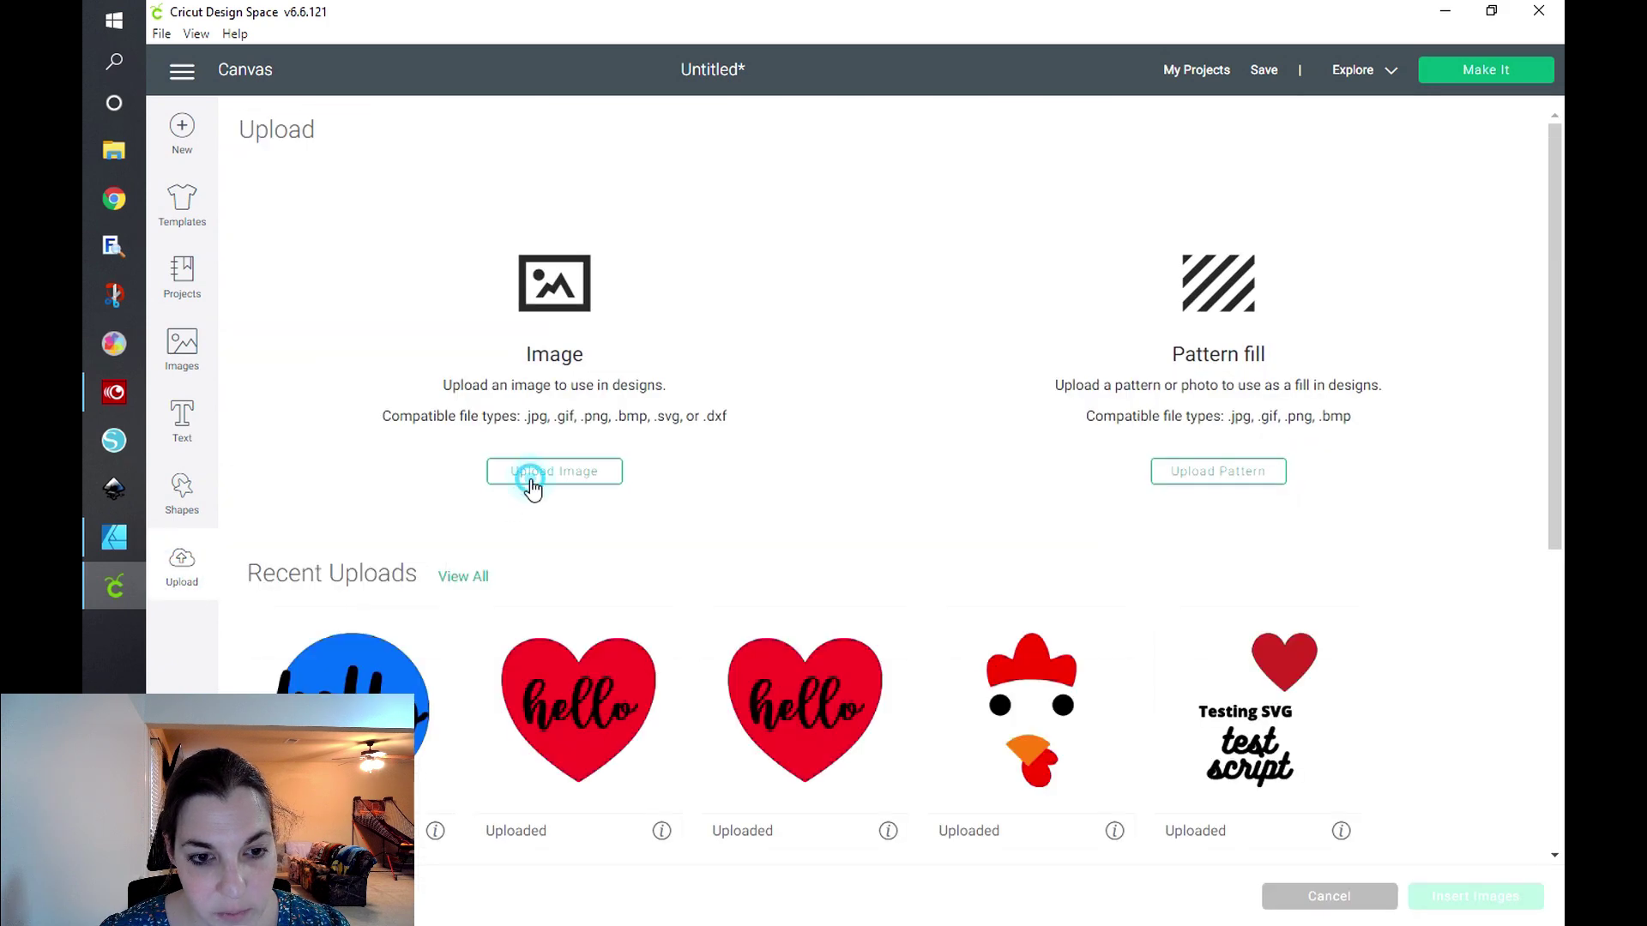
click(531, 481)
click(941, 503)
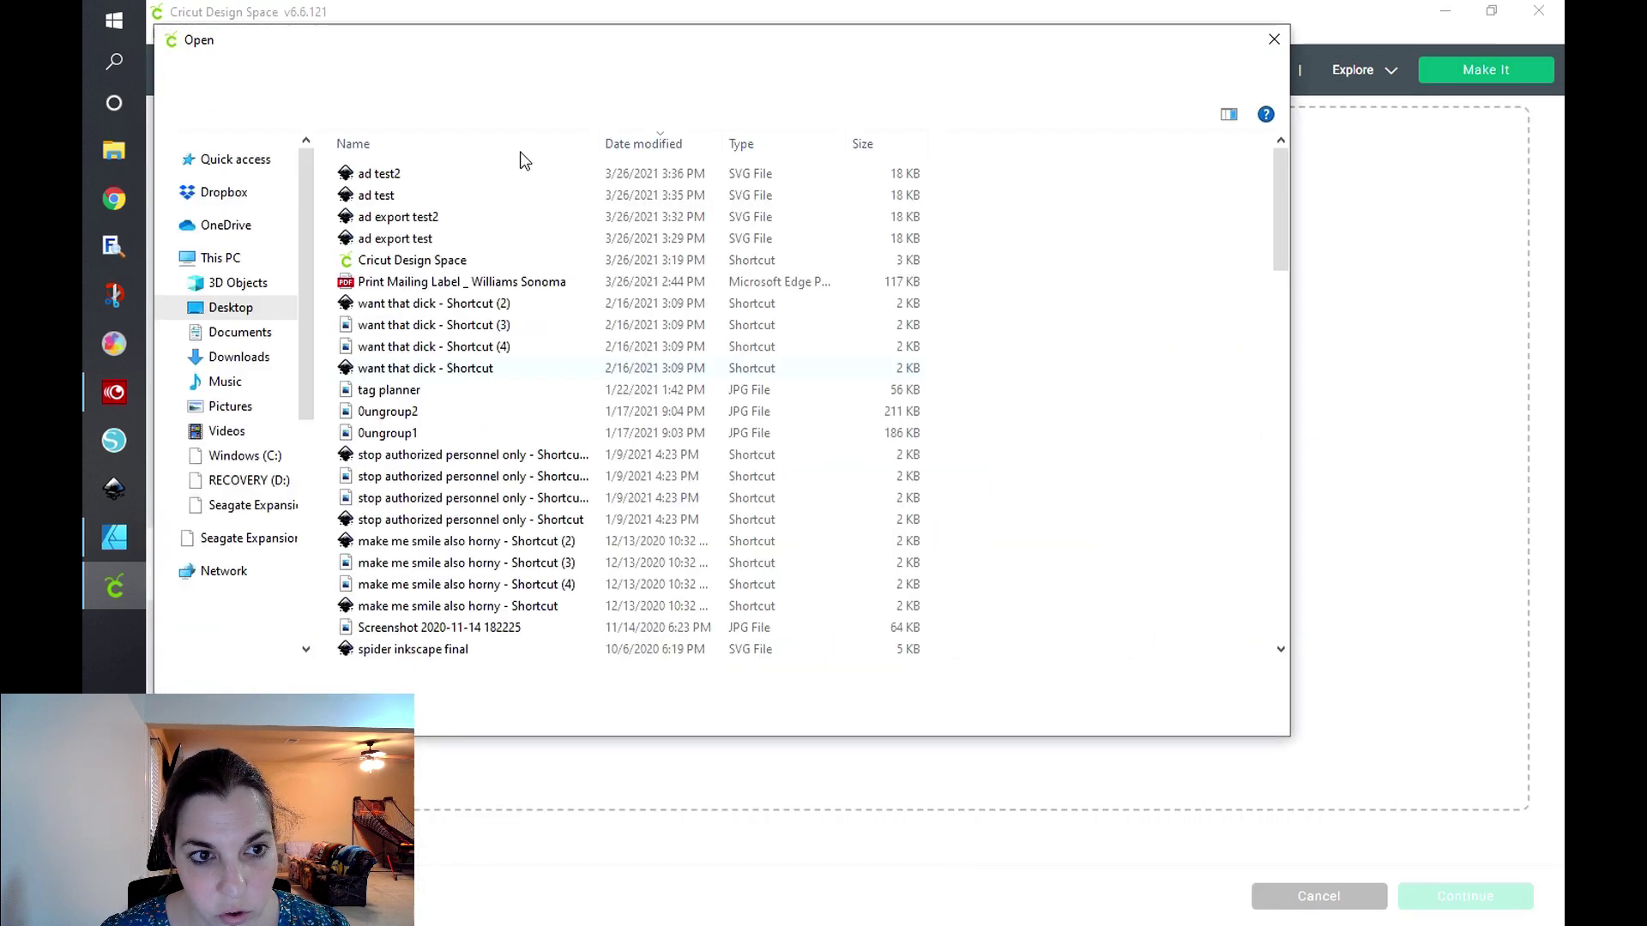
double_click(452, 176)
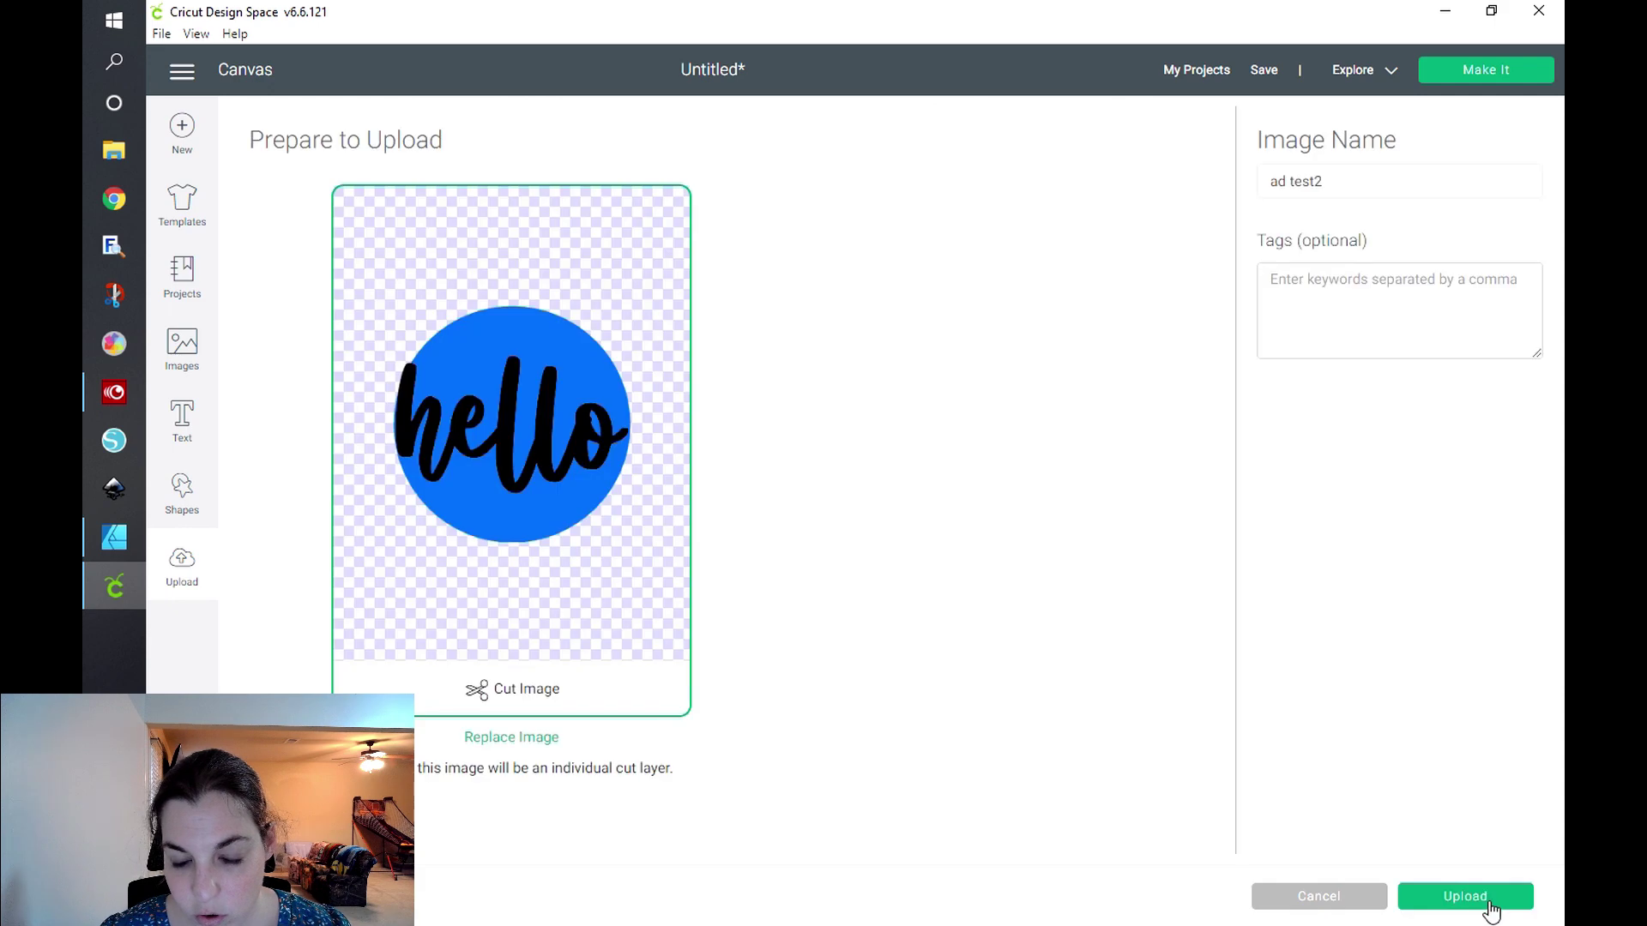
click(1465, 896)
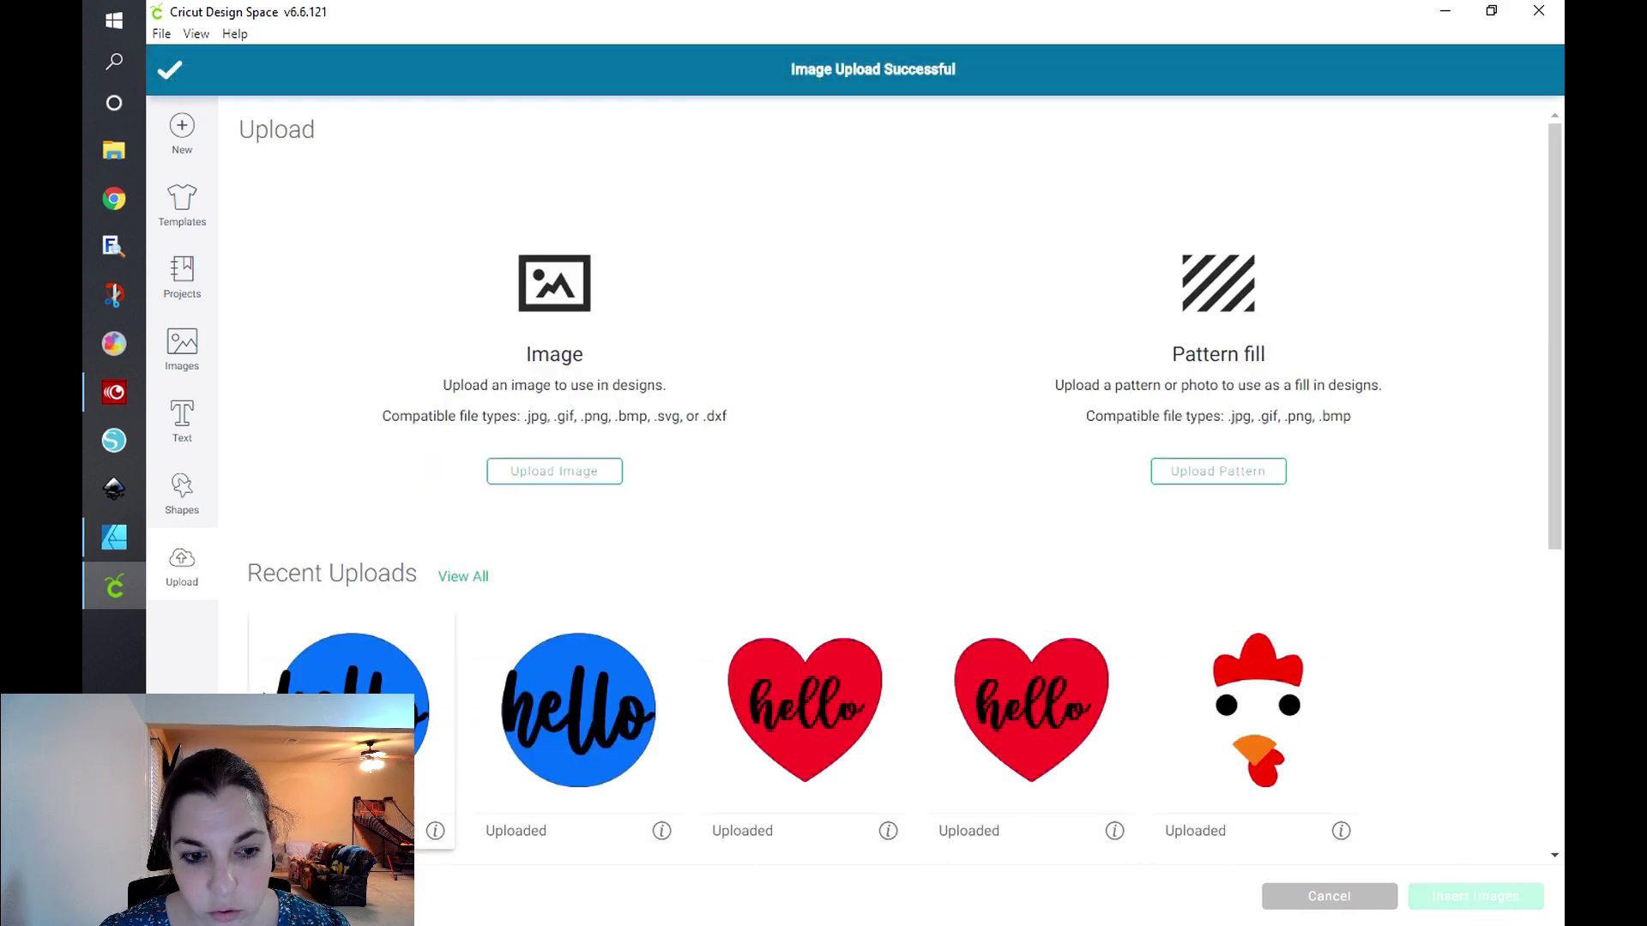
click(1493, 896)
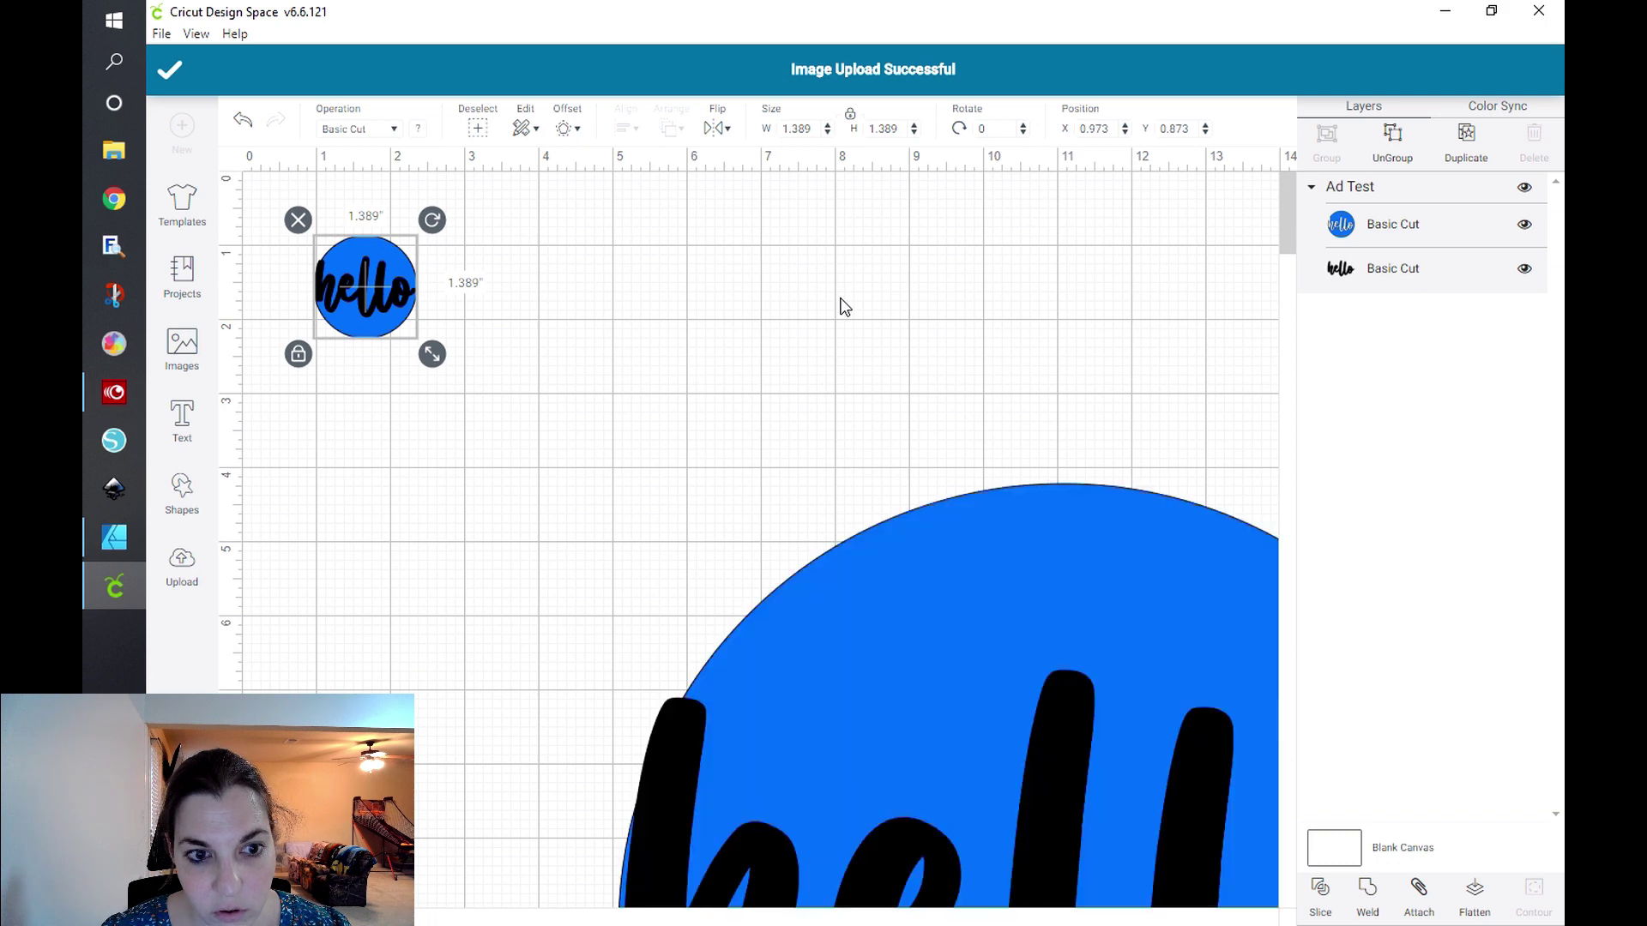
mouse_move(672, 372)
mouse_down()
mouse_move(635, 336)
mouse_move(662, 394)
mouse_up()
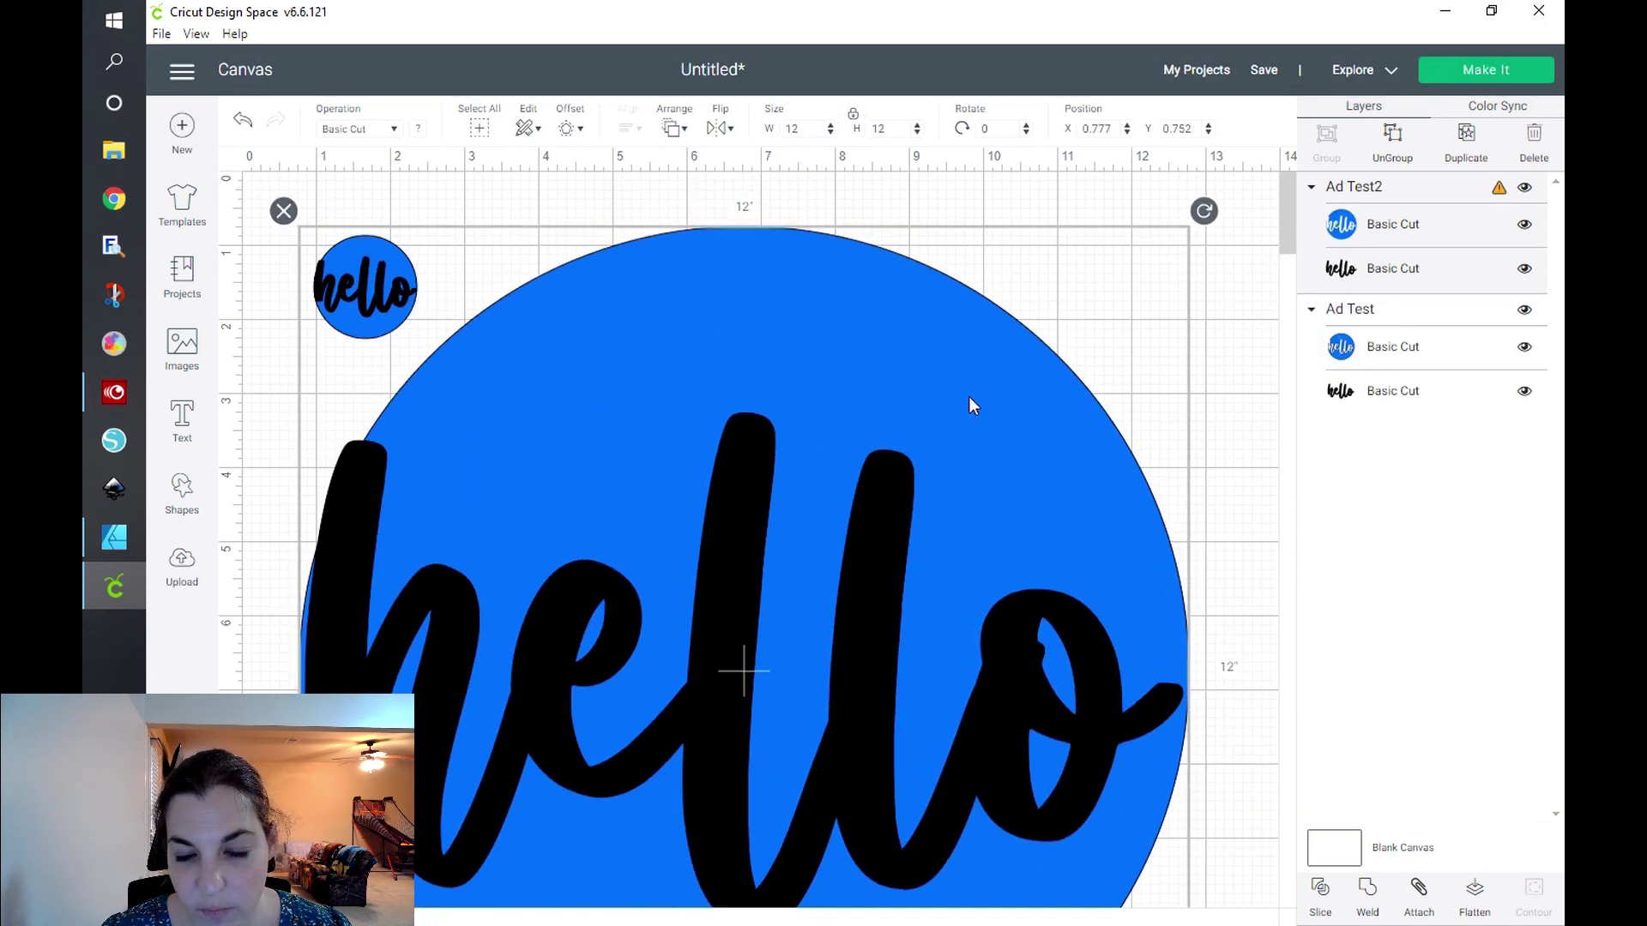
Scale Ad Test2 down from 12 in to 8.861 × 8.861 in.
scroll(935, 497, down, 5)
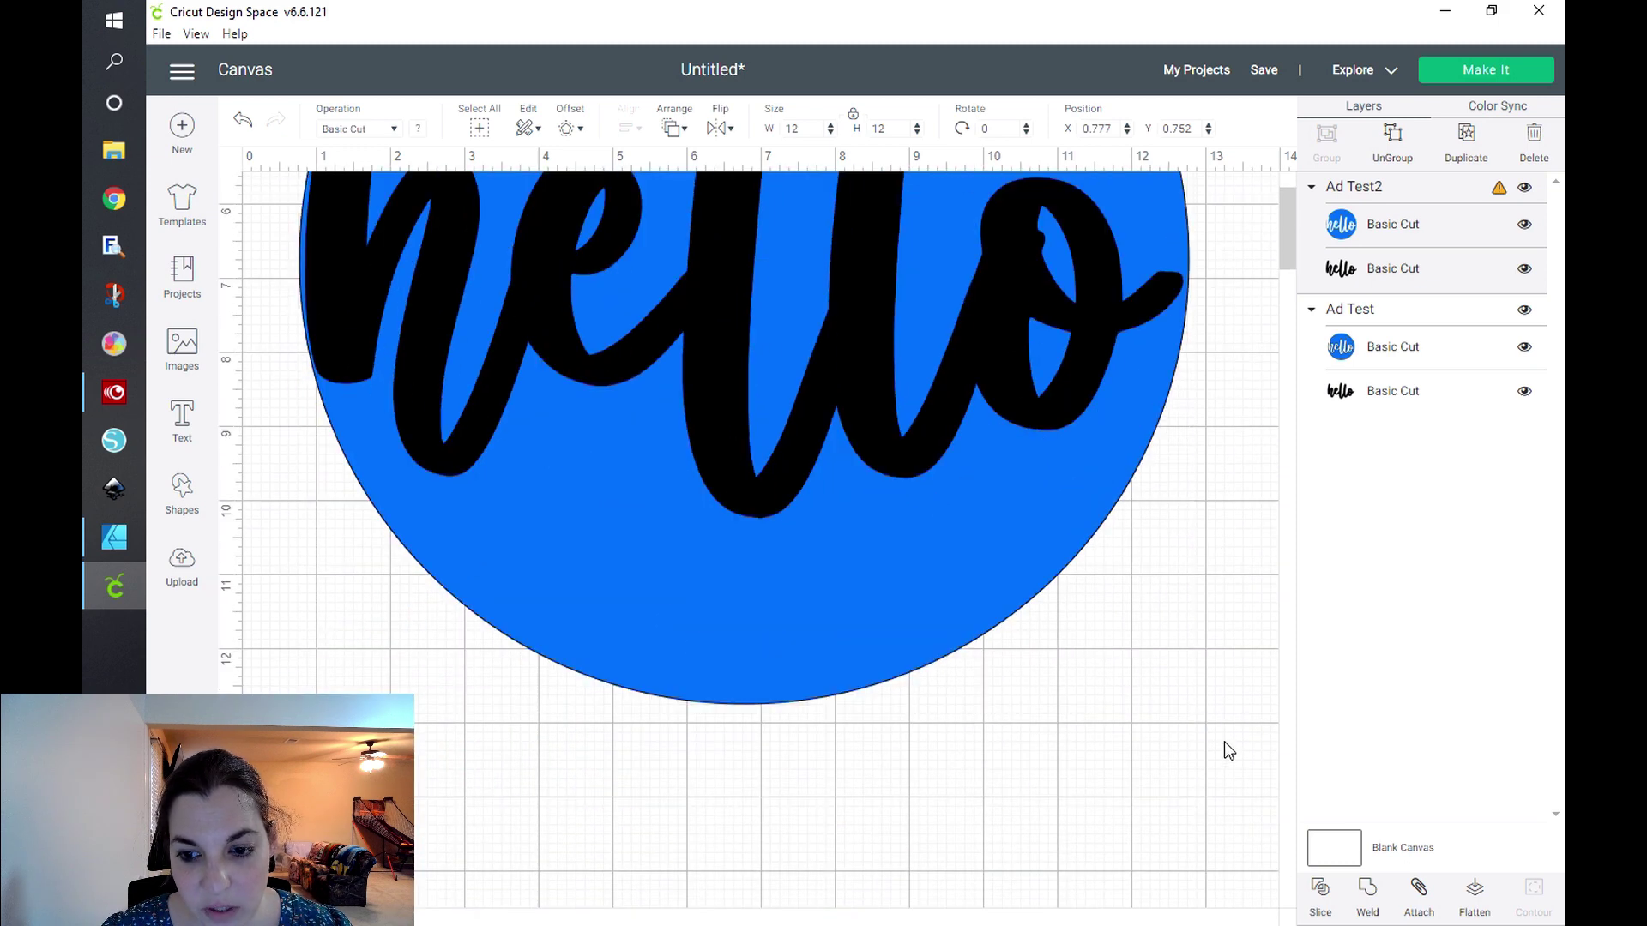
drag(1202, 717, 960, 463)
scroll(1074, 582, up, 5)
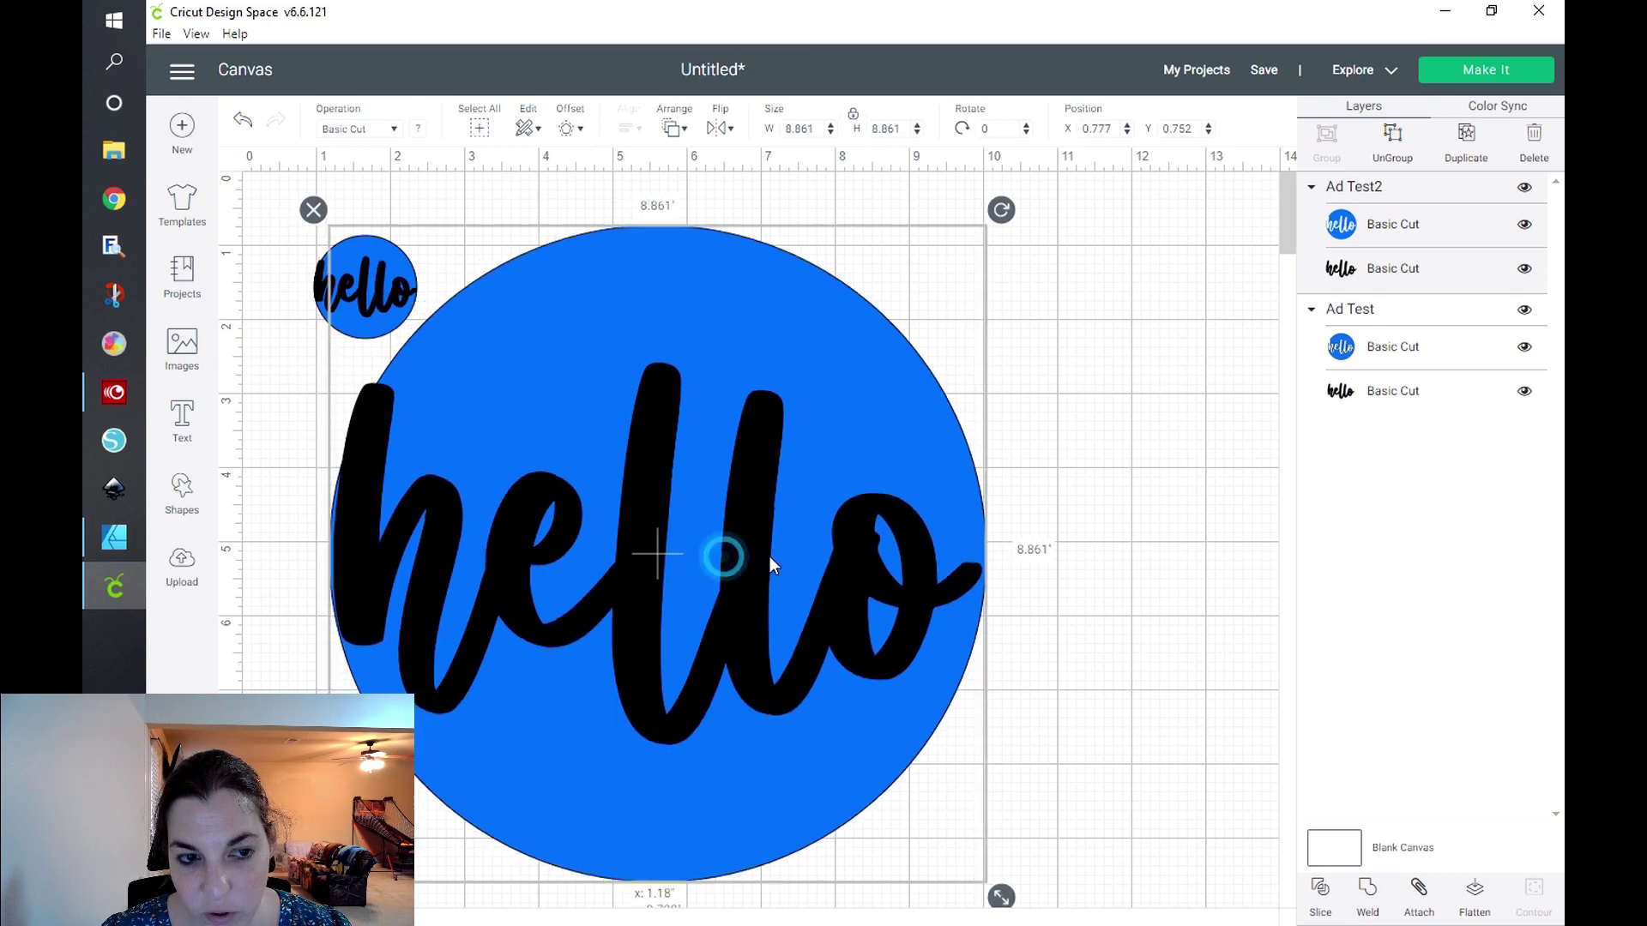